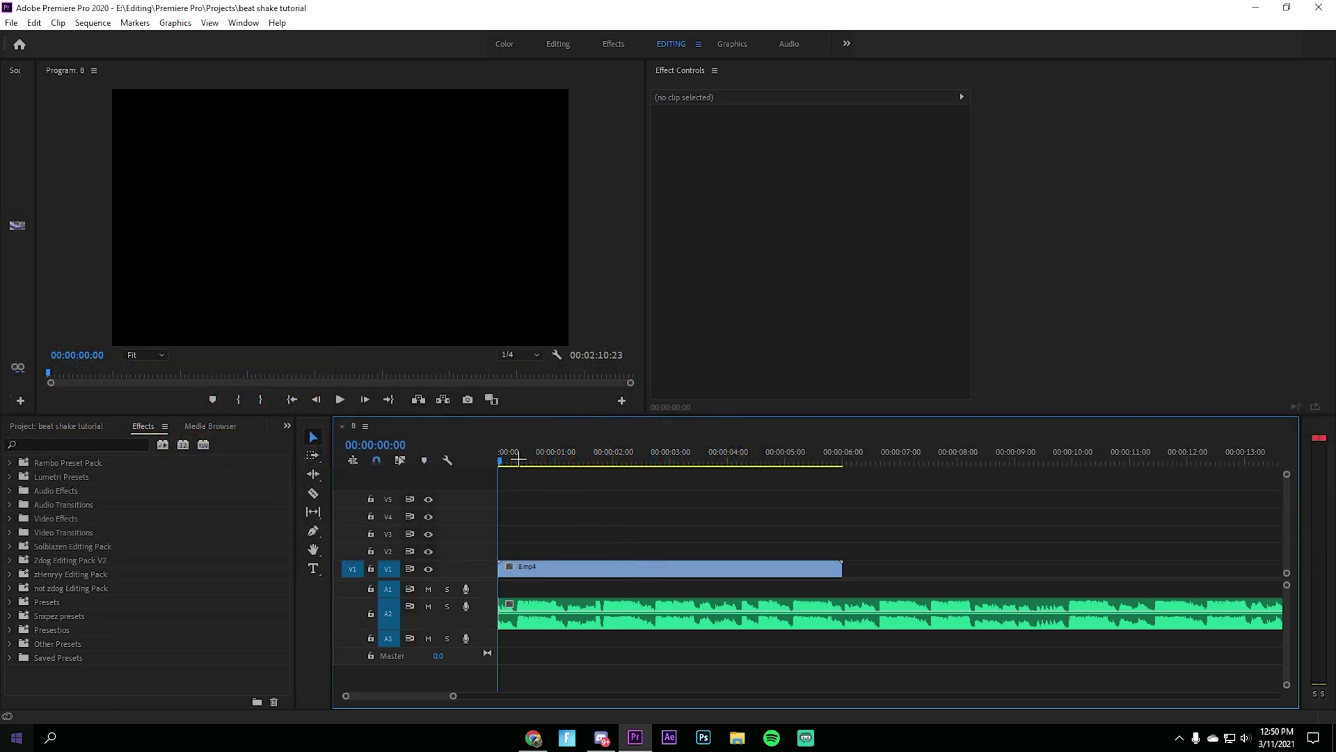
{"action": "left_click", "coordinate": [527, 569]}
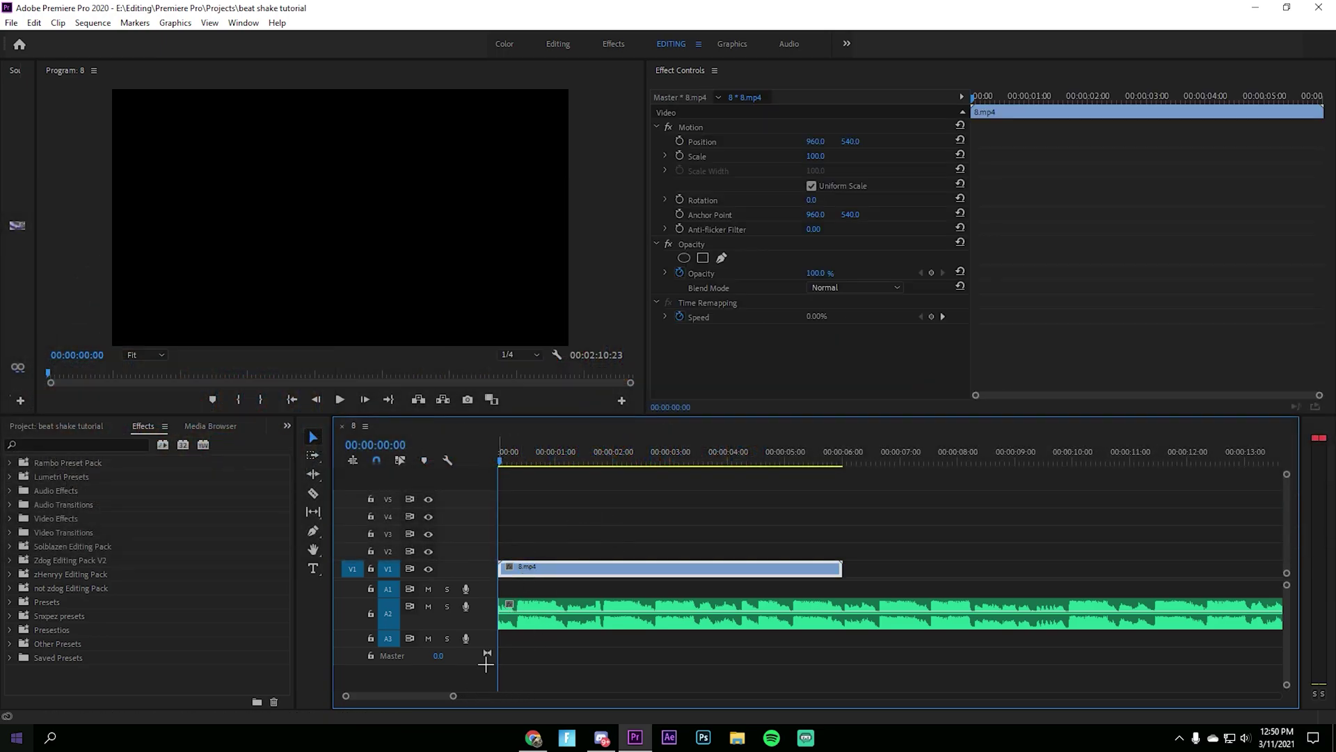
{"action": "left_click", "coordinate": [539, 459]}
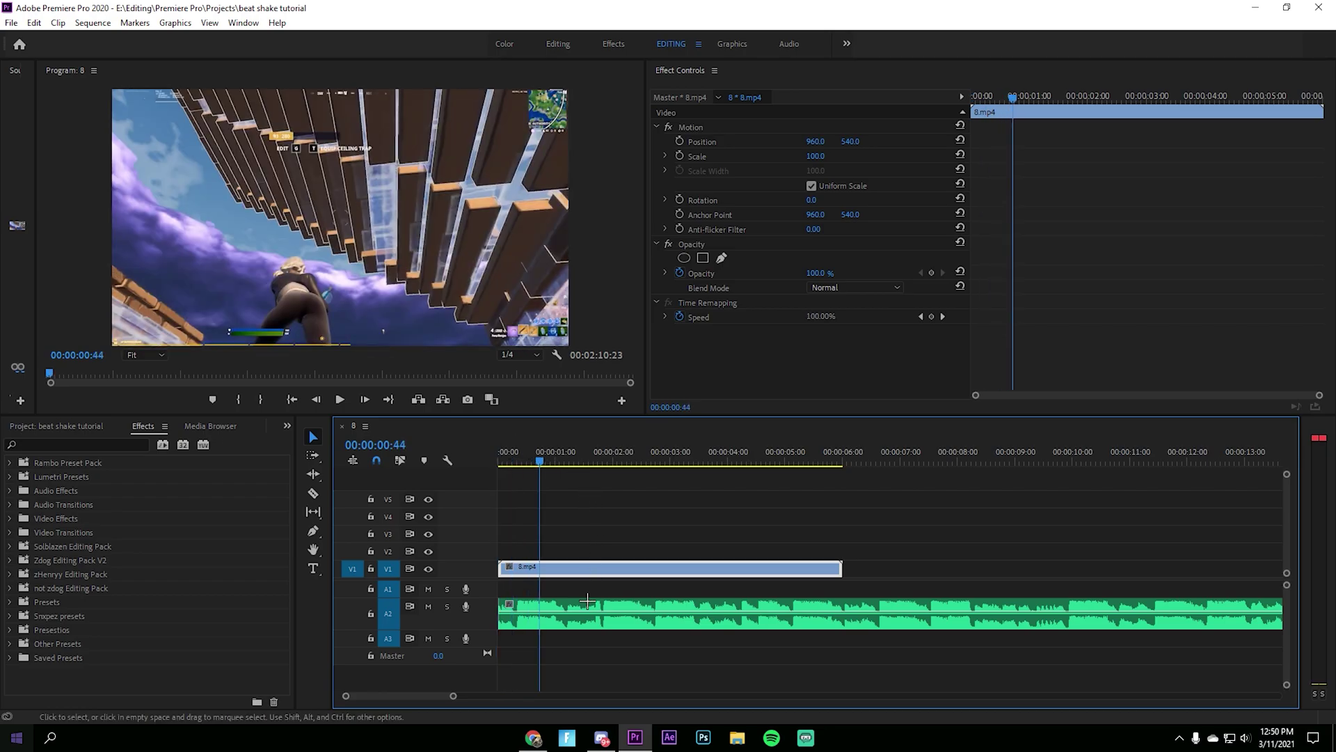
{"action": "left_click", "coordinate": [463, 698]}
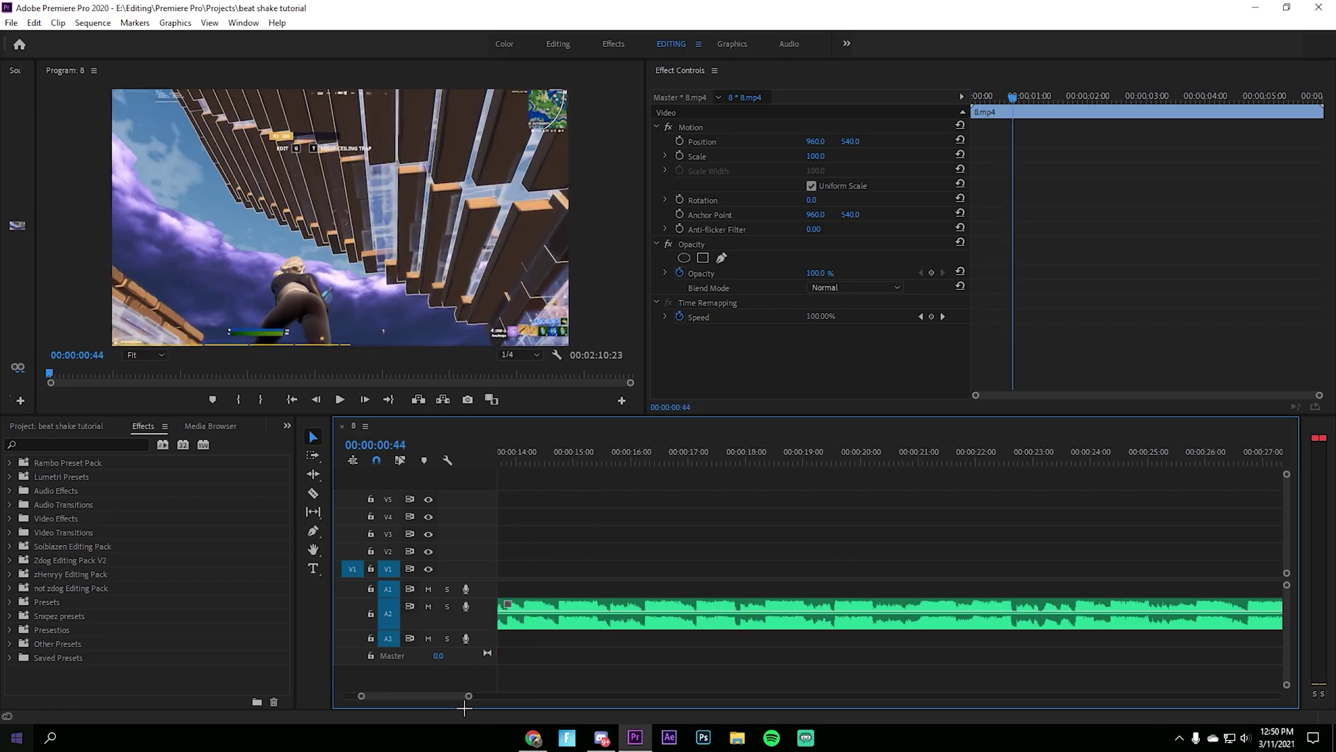
{"action": "left_click", "coordinate": [424, 697]}
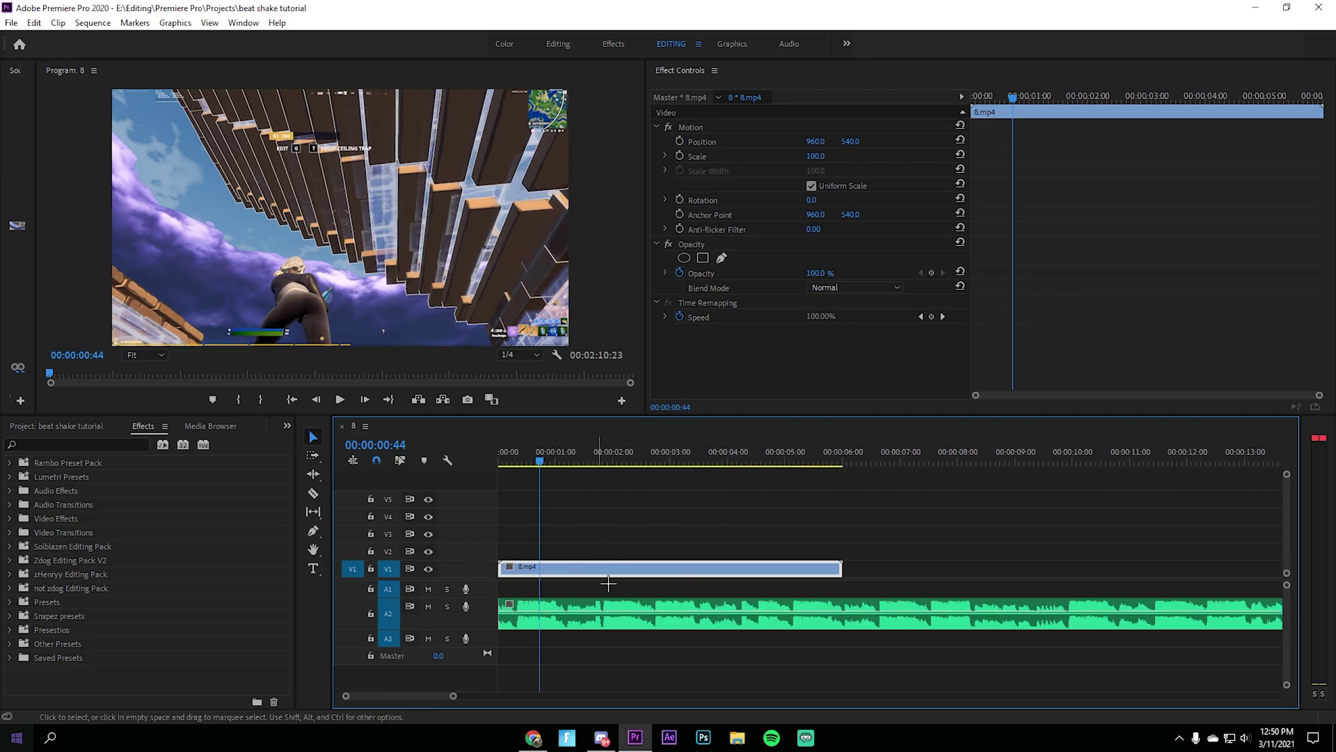
- Play the sequence from the start and add a clip marker on the music at the first beat, at about 00:00:00:20
{"action": "key", "text": "Home"}
{"action": "key", "text": "space"}
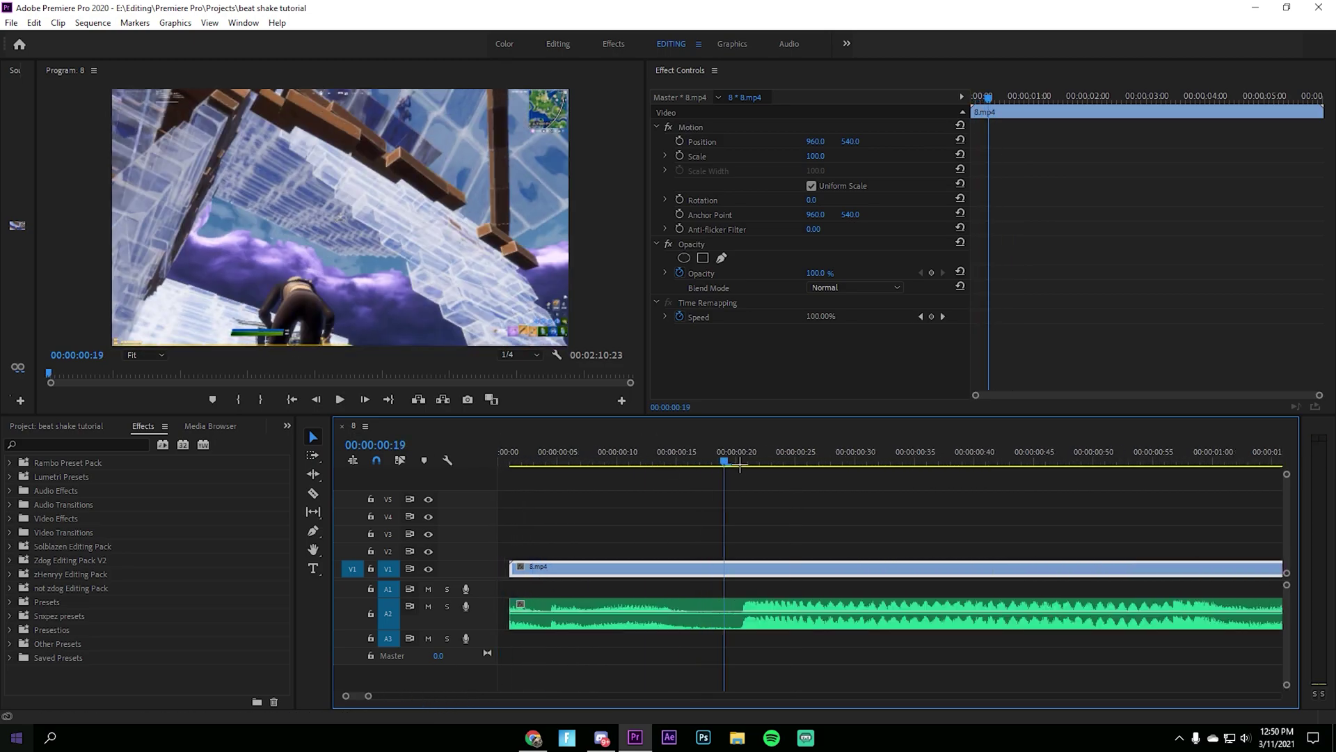
{"action": "left_click_drag", "start_coordinate": [731, 462], "coordinate": [743, 463]}
{"action": "left_click", "coordinate": [682, 616]}
{"action": "key", "text": "m"}
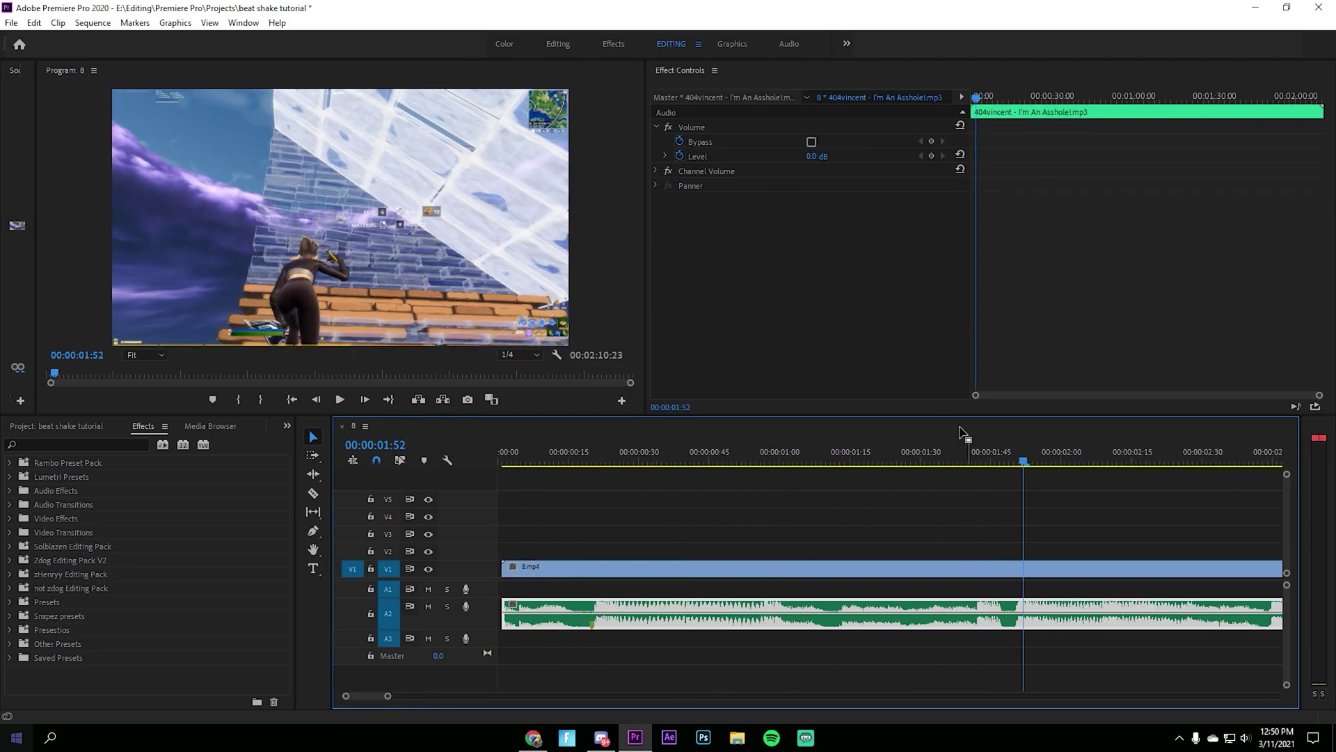
- Play on through the music and mark the remaining beats on the audio clip, ending with the one at 00:00:05:09
{"action": "left_click_drag", "start_coordinate": [1023, 462], "coordinate": [972, 463]}
{"action": "left_click_drag", "start_coordinate": [383, 697], "coordinate": [403, 706]}
{"action": "key", "text": "space"}
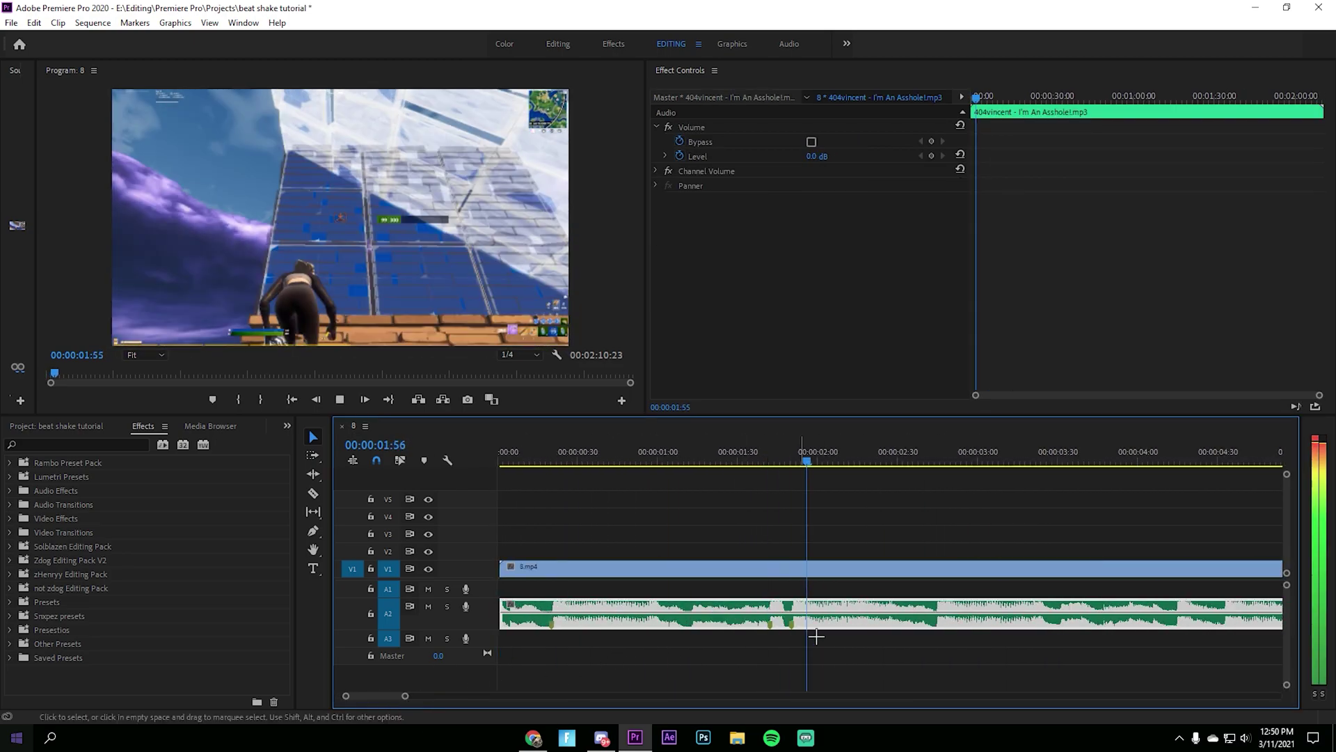
{"action": "left_click_drag", "start_coordinate": [1218, 457], "coordinate": [1231, 457]}
{"action": "key", "text": "m"}
{"action": "left_click", "coordinate": [1139, 459]}
{"action": "key", "text": "space"}
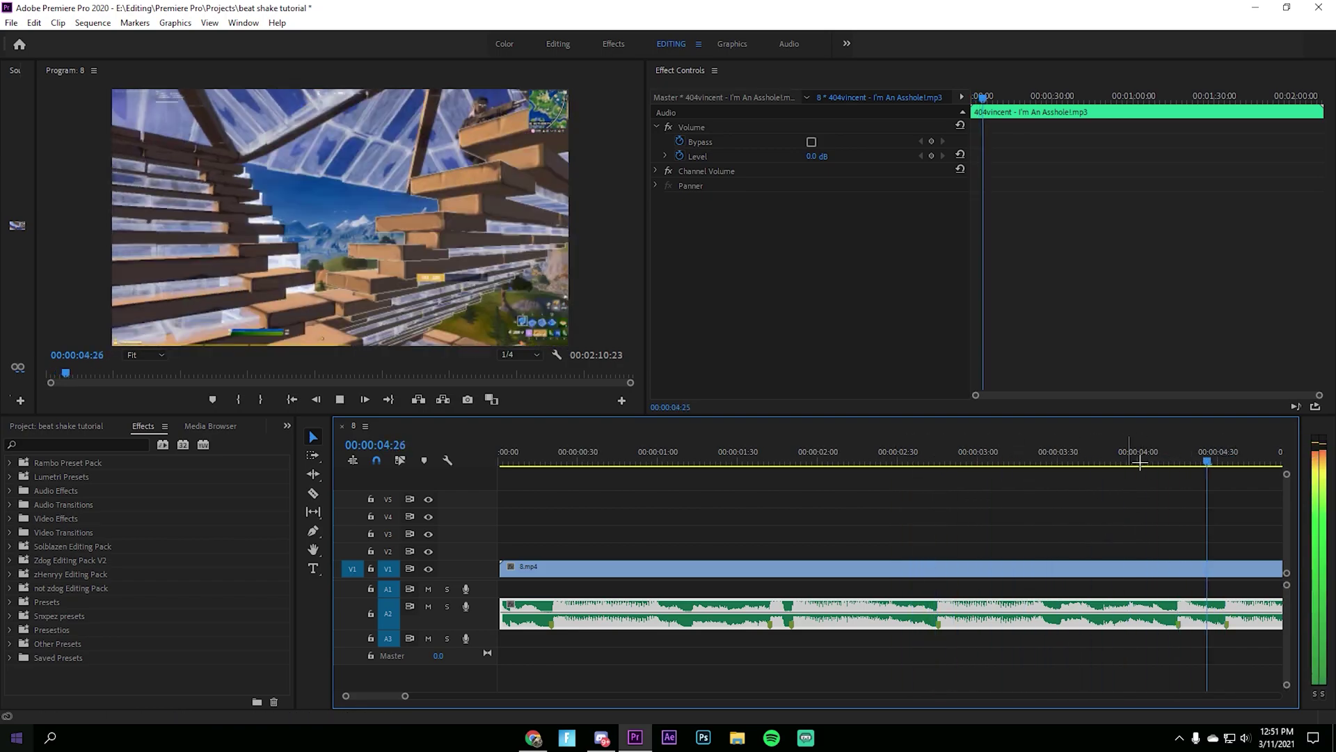
{"action": "key", "text": "space"}
{"action": "key", "text": "m"}
{"action": "left_click_drag", "start_coordinate": [405, 696], "coordinate": [508, 696]}
{"action": "left_click", "coordinate": [794, 537]}
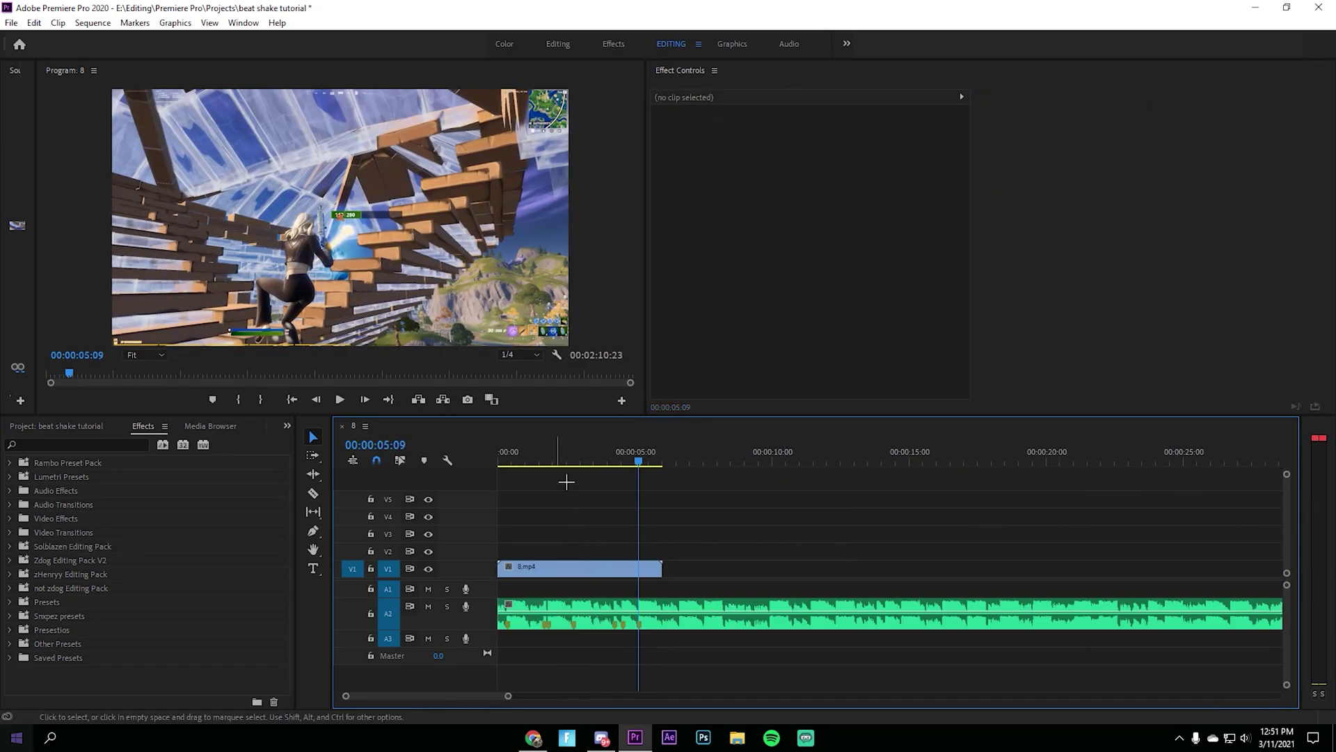
- Shift the 8.mp4 clip later along V1 and add a clip marker at its kill shot, at 00:00:07:53
{"action": "left_click", "coordinate": [563, 458]}
{"action": "left_click", "coordinate": [575, 458]}
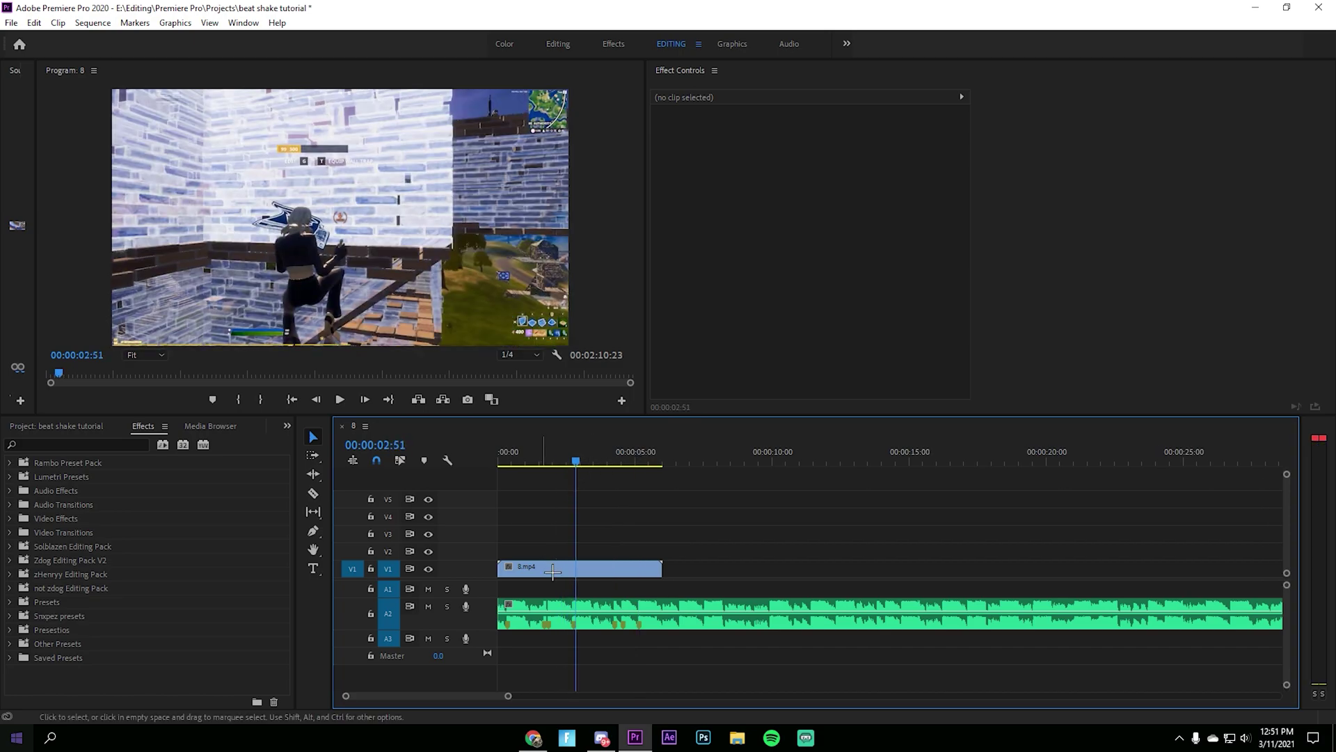
{"action": "left_click_drag", "start_coordinate": [574, 570], "coordinate": [651, 570]}
{"action": "left_click", "coordinate": [629, 462]}
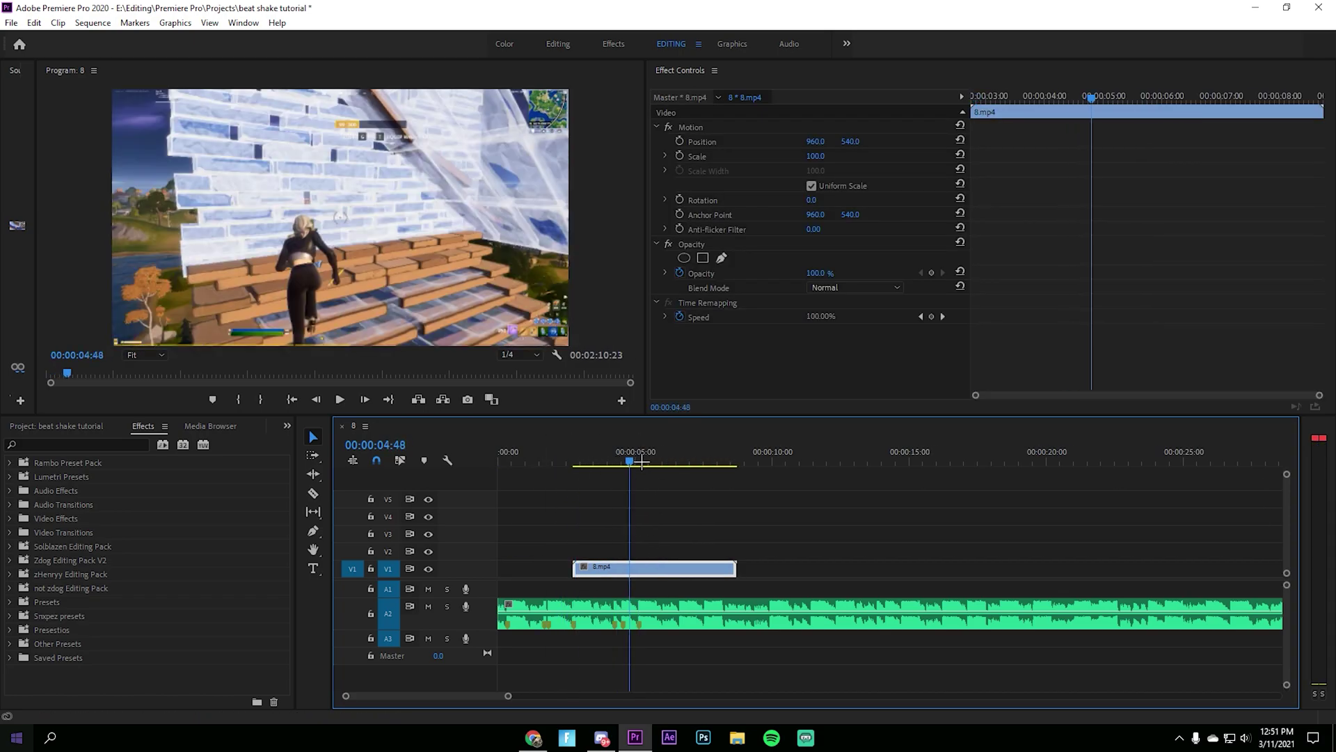
{"action": "key", "text": "space"}
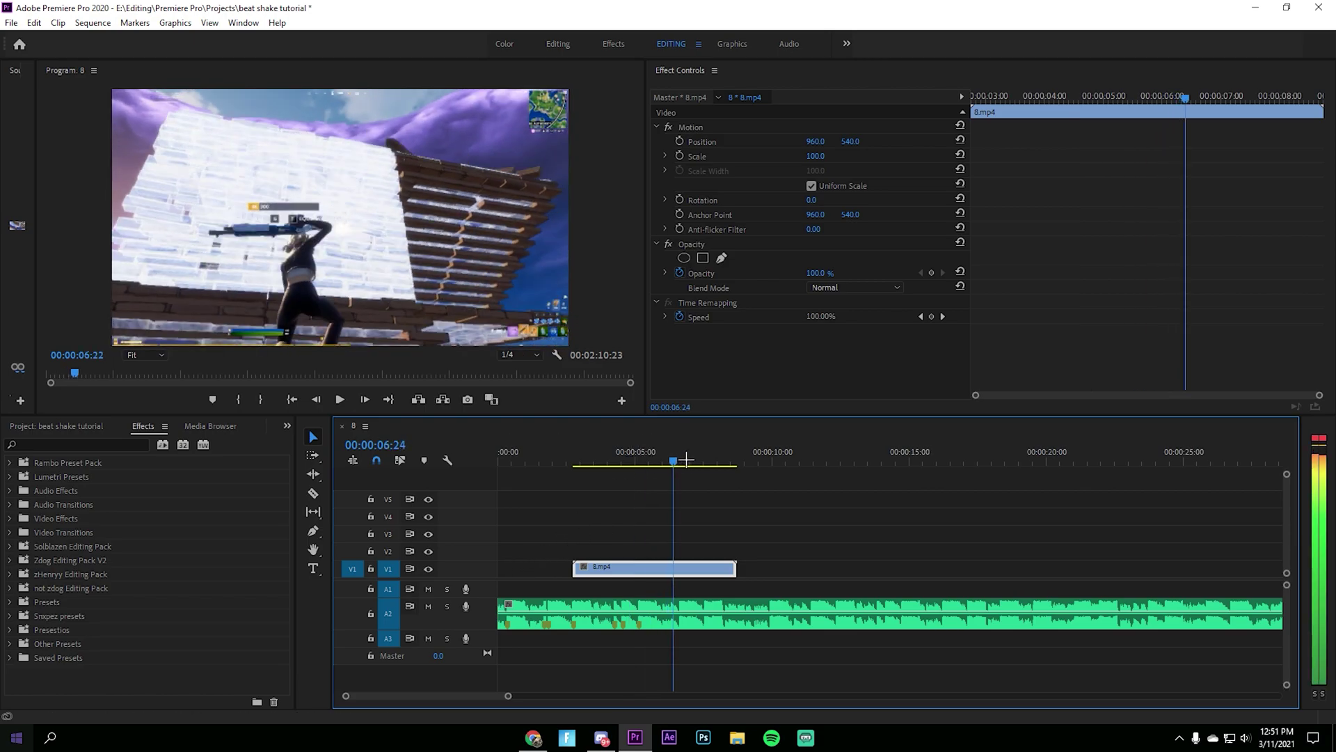
{"action": "left_click_drag", "start_coordinate": [719, 449], "coordinate": [722, 447]}
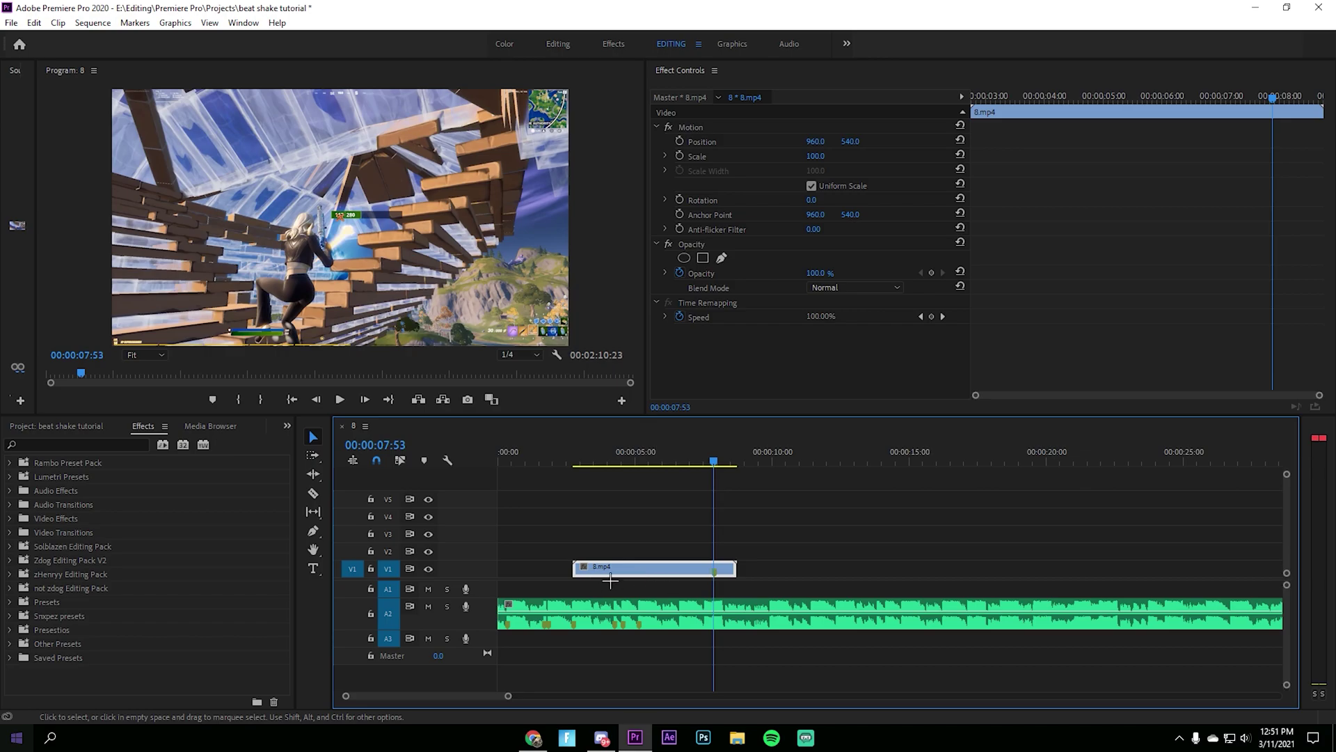
- Enlarge the V1 track and move 8.mp4 back so its marker lines up with the last beat marker at 00:00:05:09
{"action": "left_click_drag", "start_coordinate": [489, 561], "coordinate": [489, 548]}
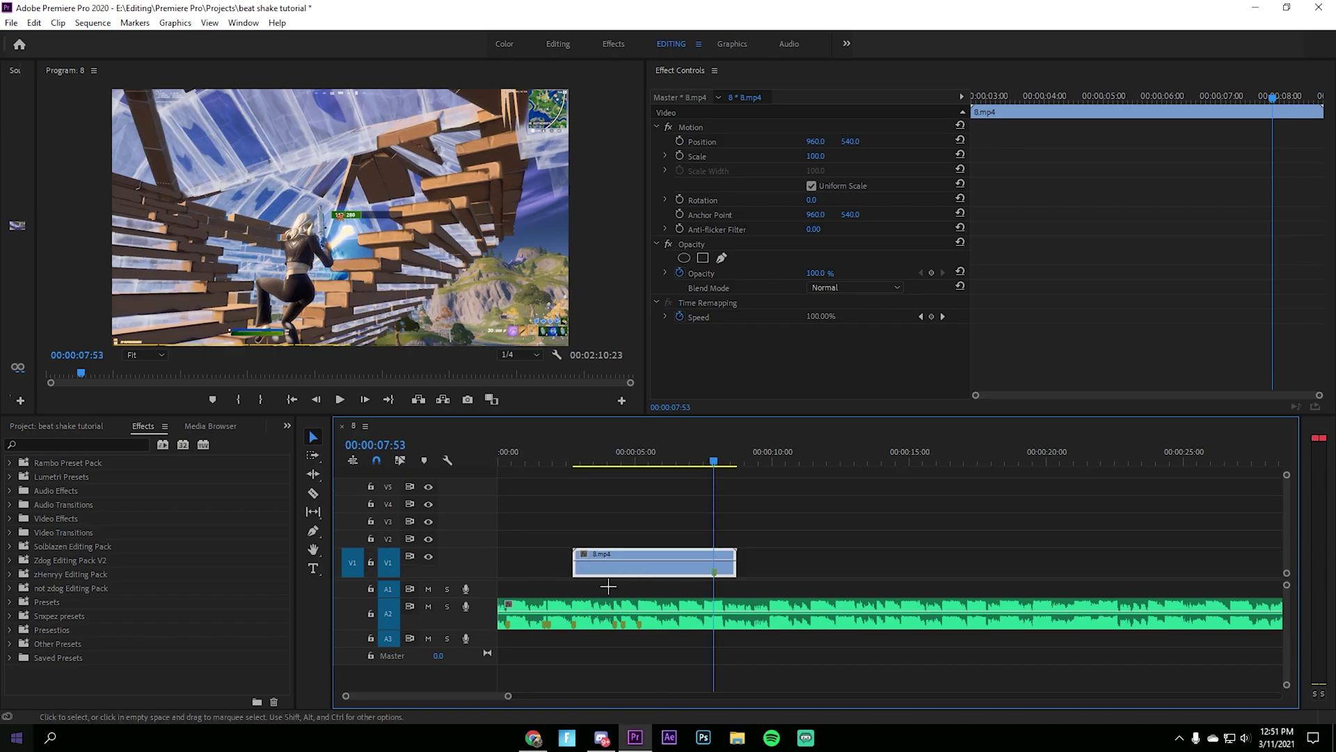
{"action": "left_click_drag", "start_coordinate": [588, 575], "coordinate": [511, 561]}
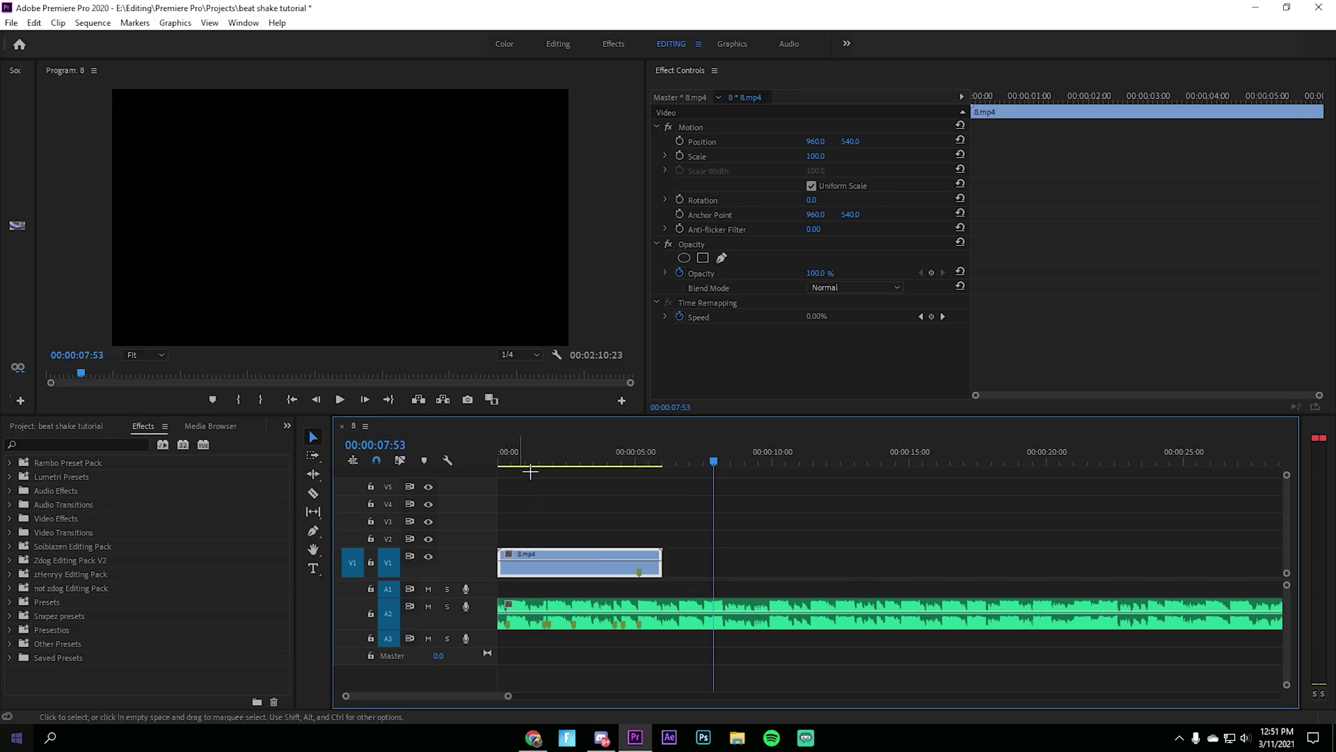
{"action": "left_click_drag", "start_coordinate": [500, 463], "coordinate": [638, 462]}
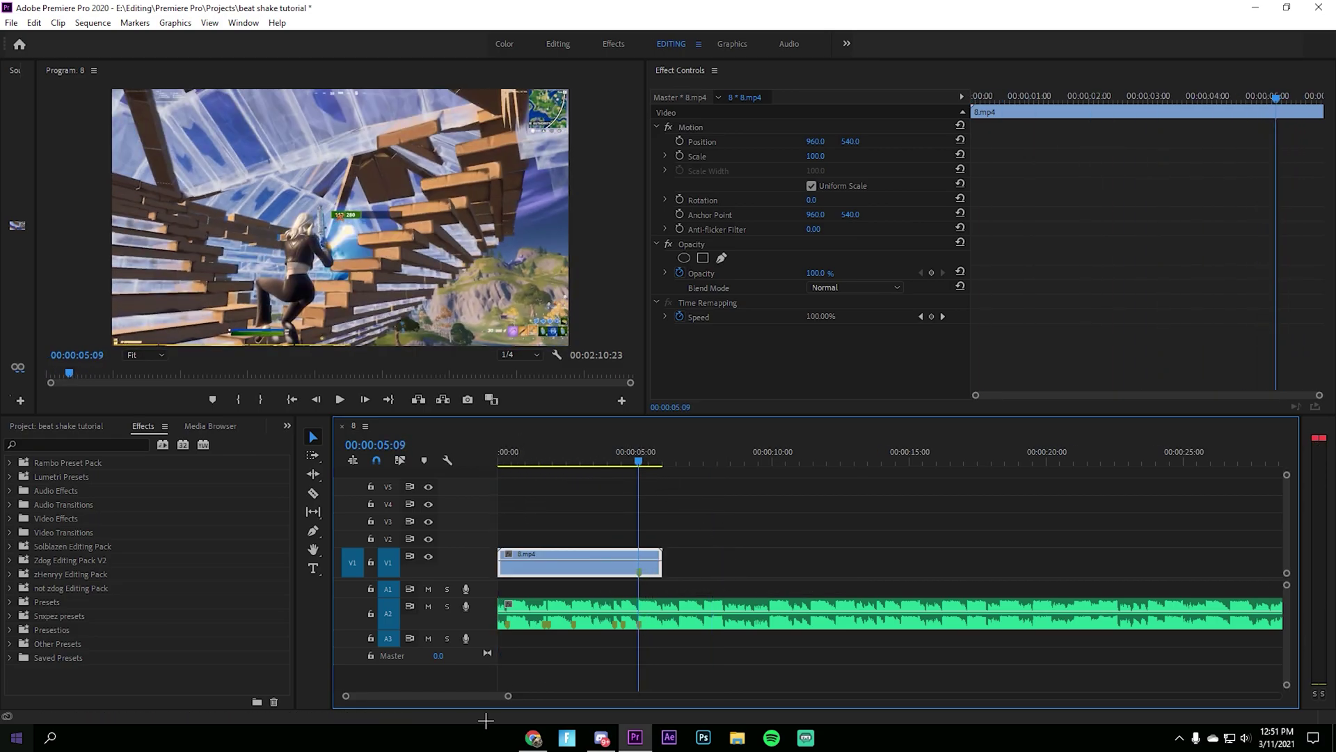
- Play the sequence from the start to check how the gameplay clip syncs with the marked beats
{"action": "left_click_drag", "start_coordinate": [508, 696], "coordinate": [451, 696]}
{"action": "left_click_drag", "start_coordinate": [762, 465], "coordinate": [483, 472]}
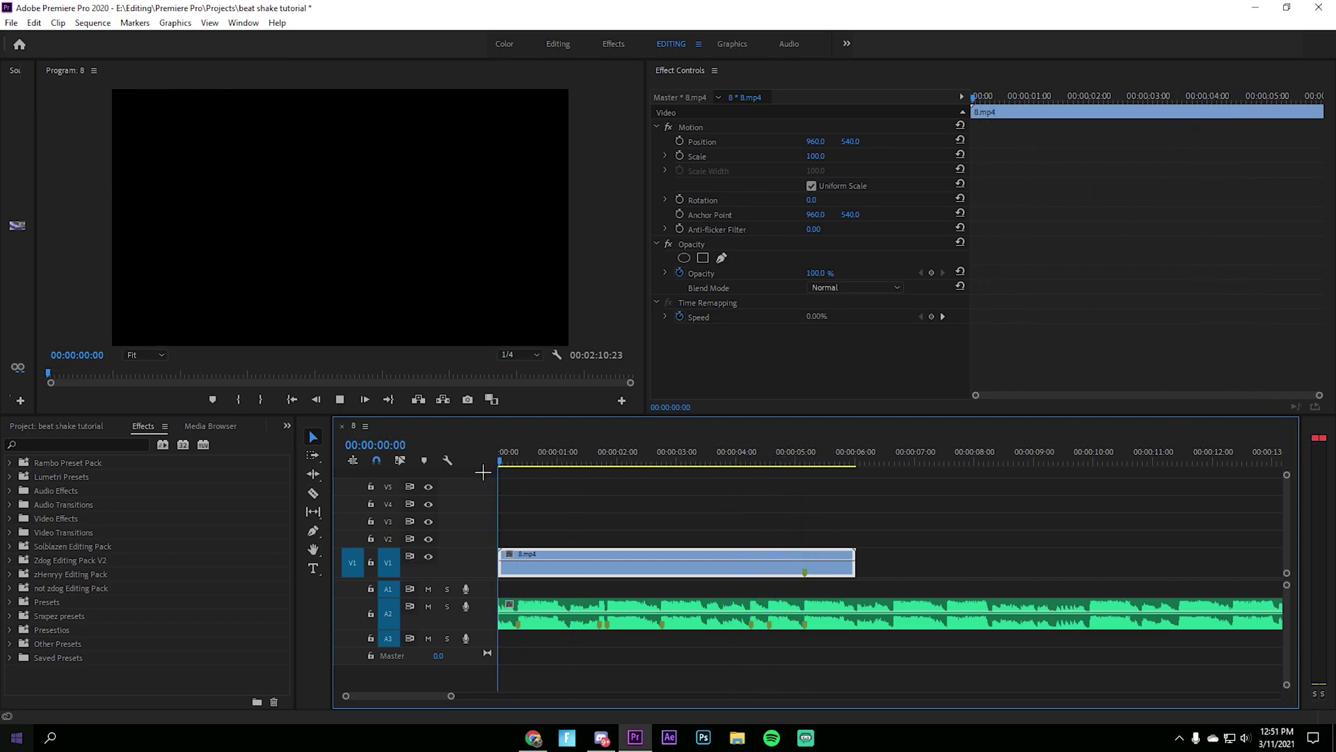
{"action": "key", "text": "space"}
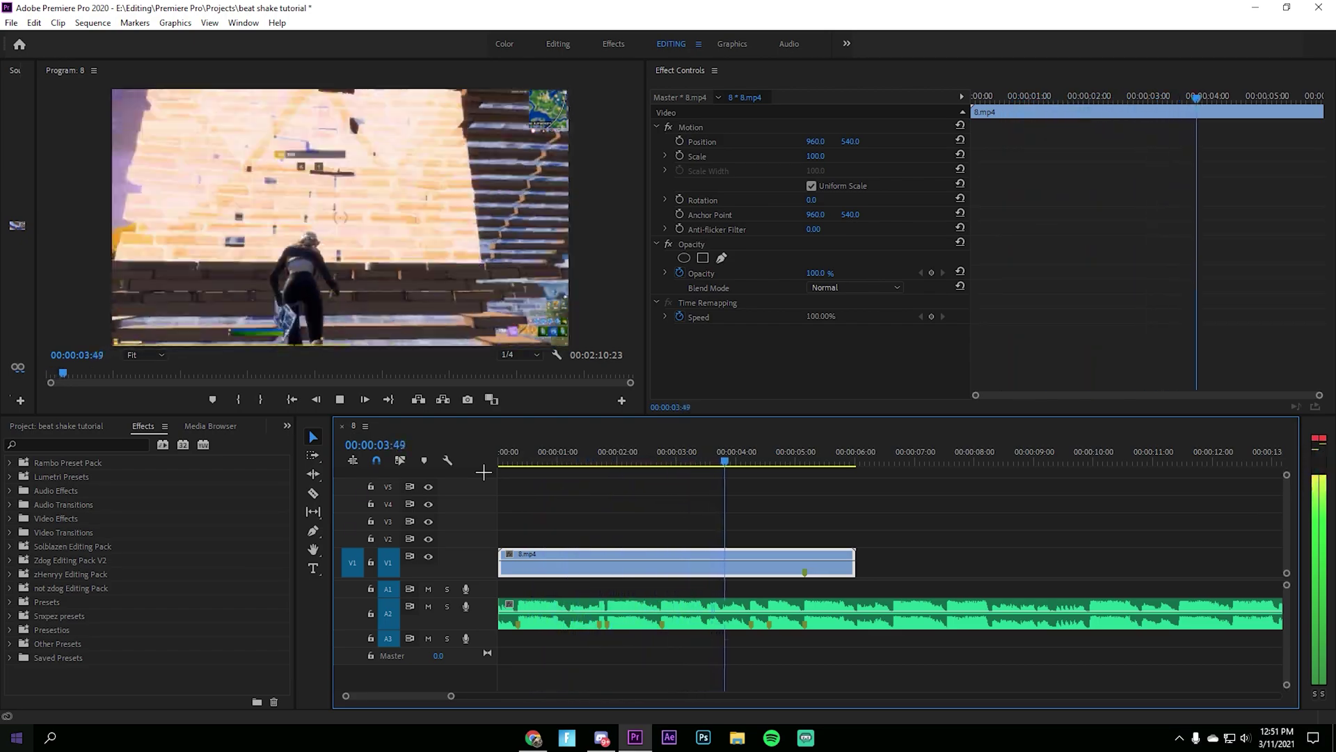
{"action": "left_click", "coordinate": [665, 529]}
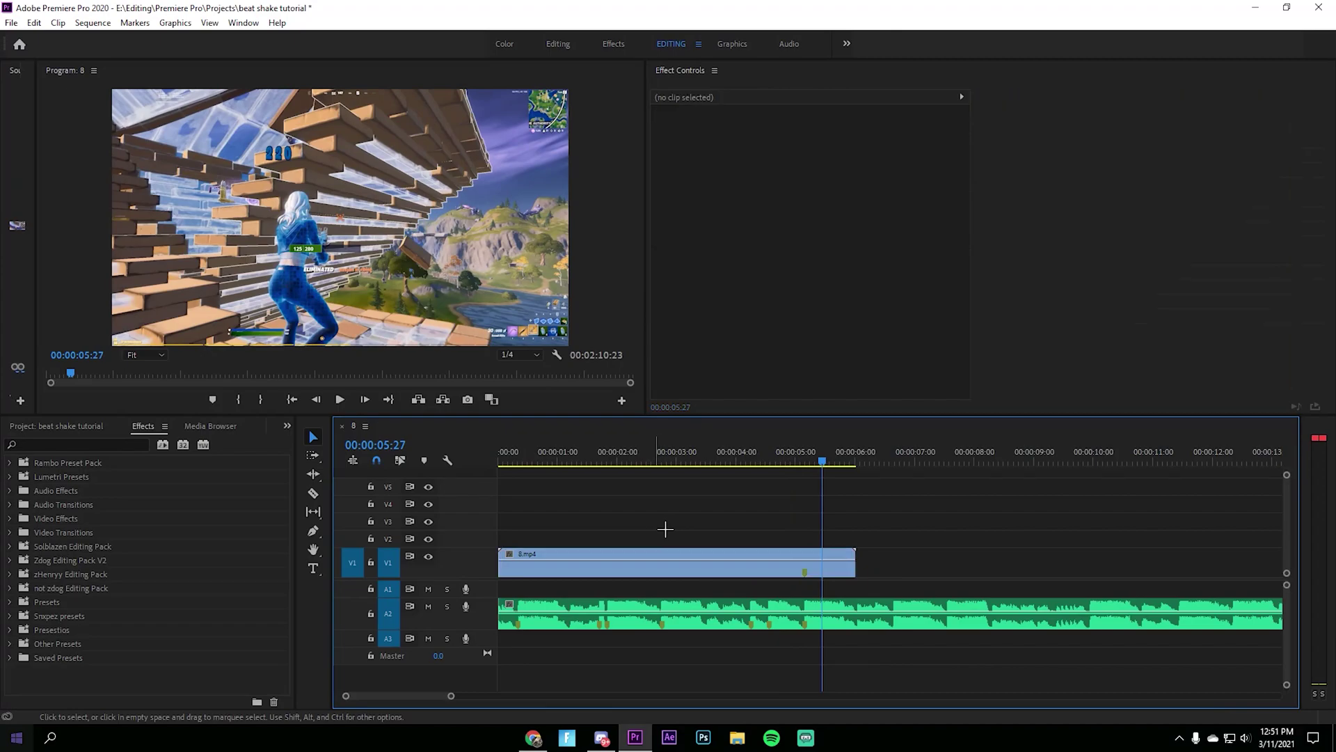
{"action": "left_click", "coordinate": [762, 464]}
{"action": "left_click_drag", "start_coordinate": [528, 464], "coordinate": [554, 469]}
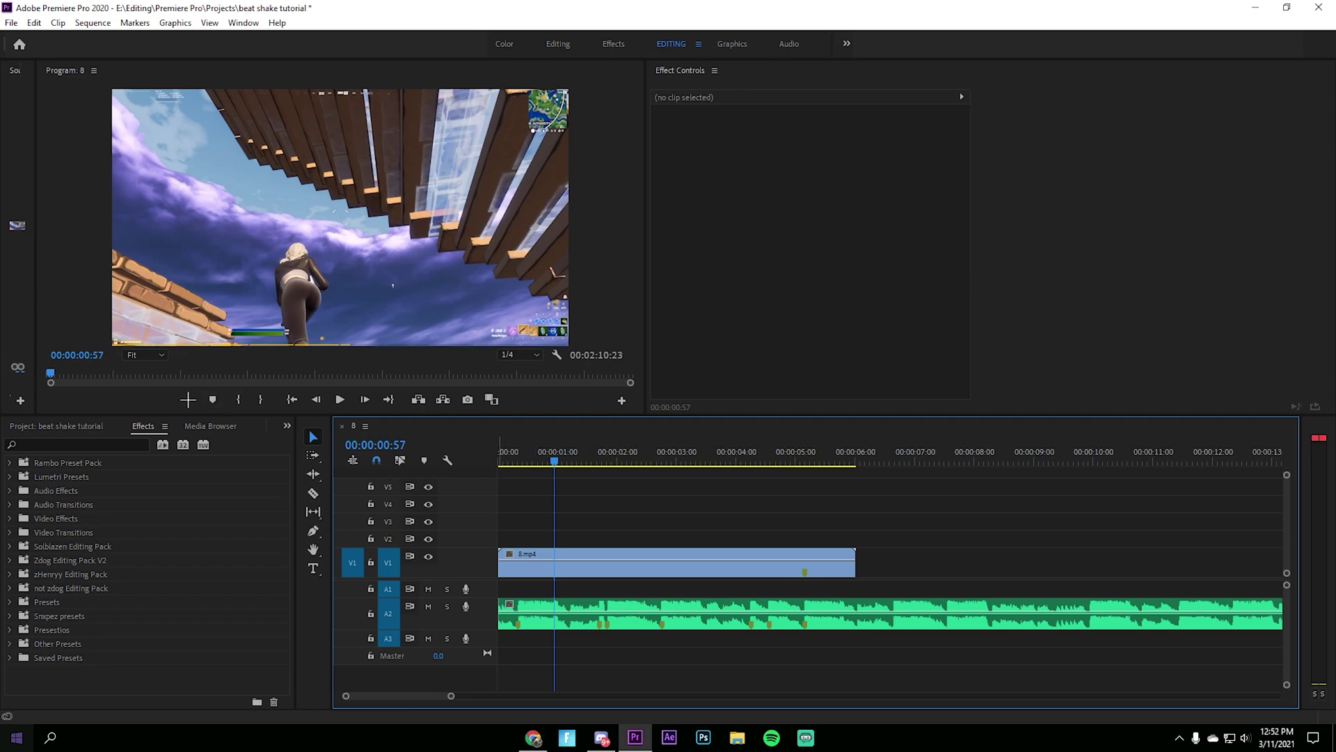
- Create a 1920 × 1080, 60 fps adjustment layer and place it on V2 above the gameplay, starting at 00:00:01:26
{"action": "left_click", "coordinate": [70, 426]}
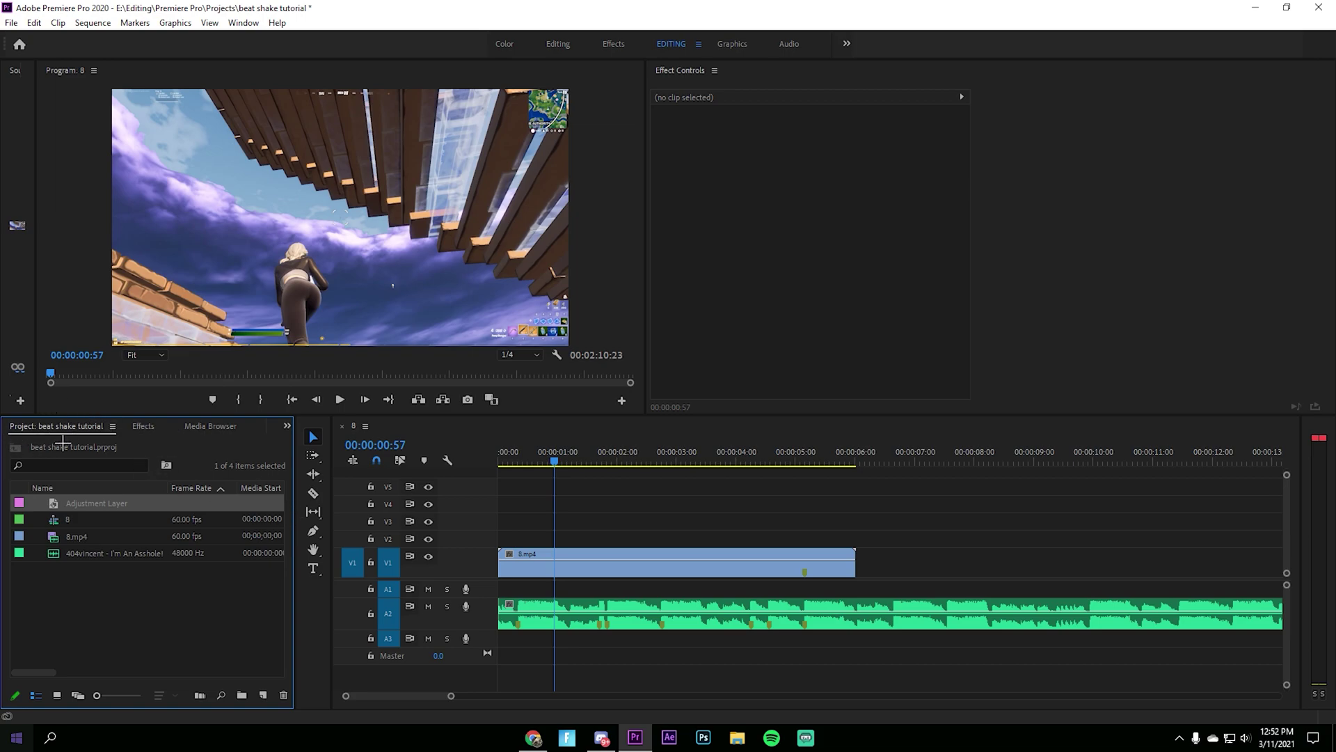
{"action": "left_click", "coordinate": [147, 628]}
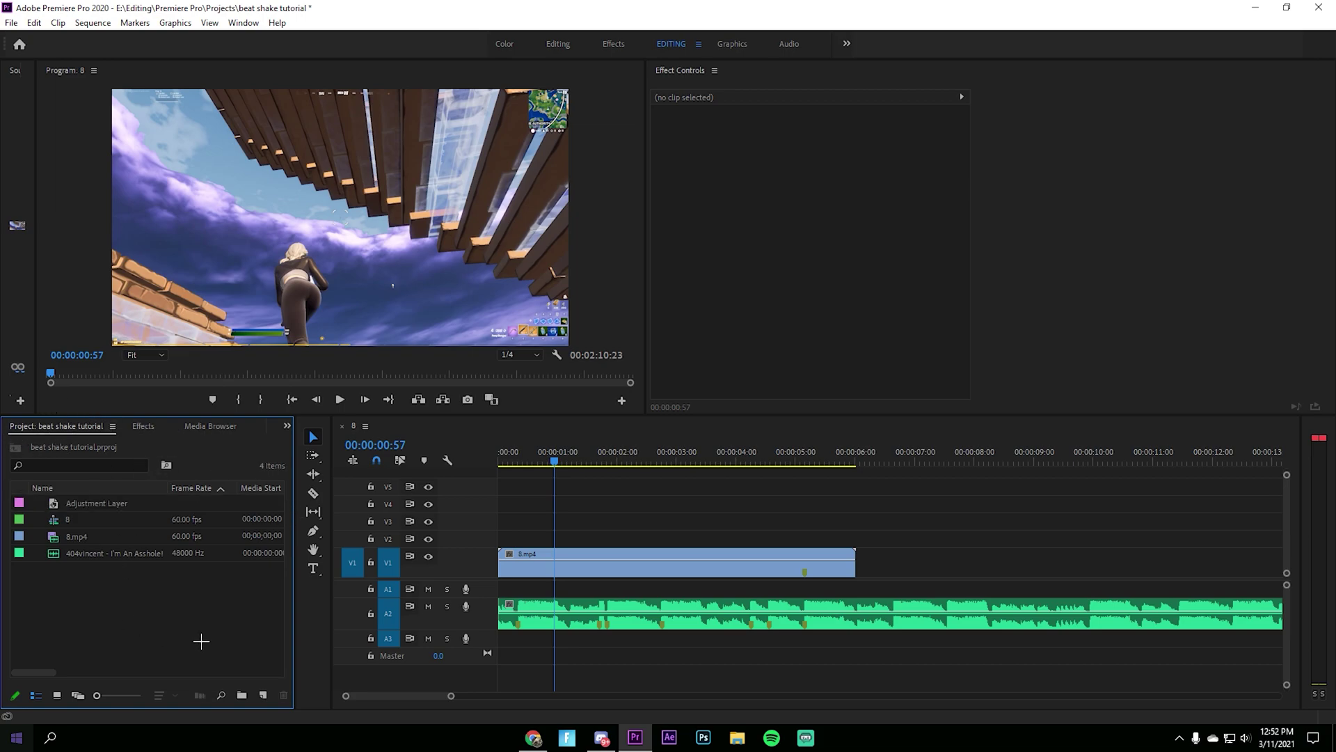
{"action": "left_click", "coordinate": [263, 695]}
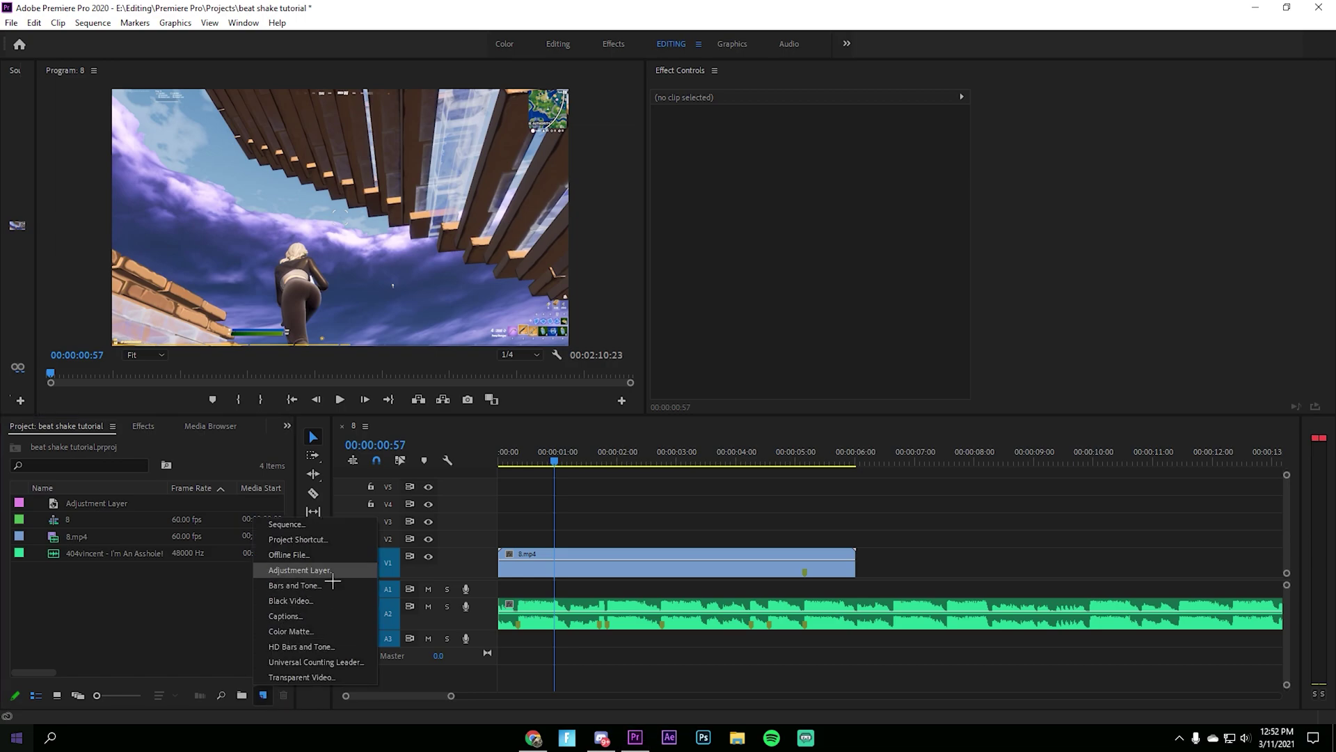
{"action": "left_click", "coordinate": [299, 570]}
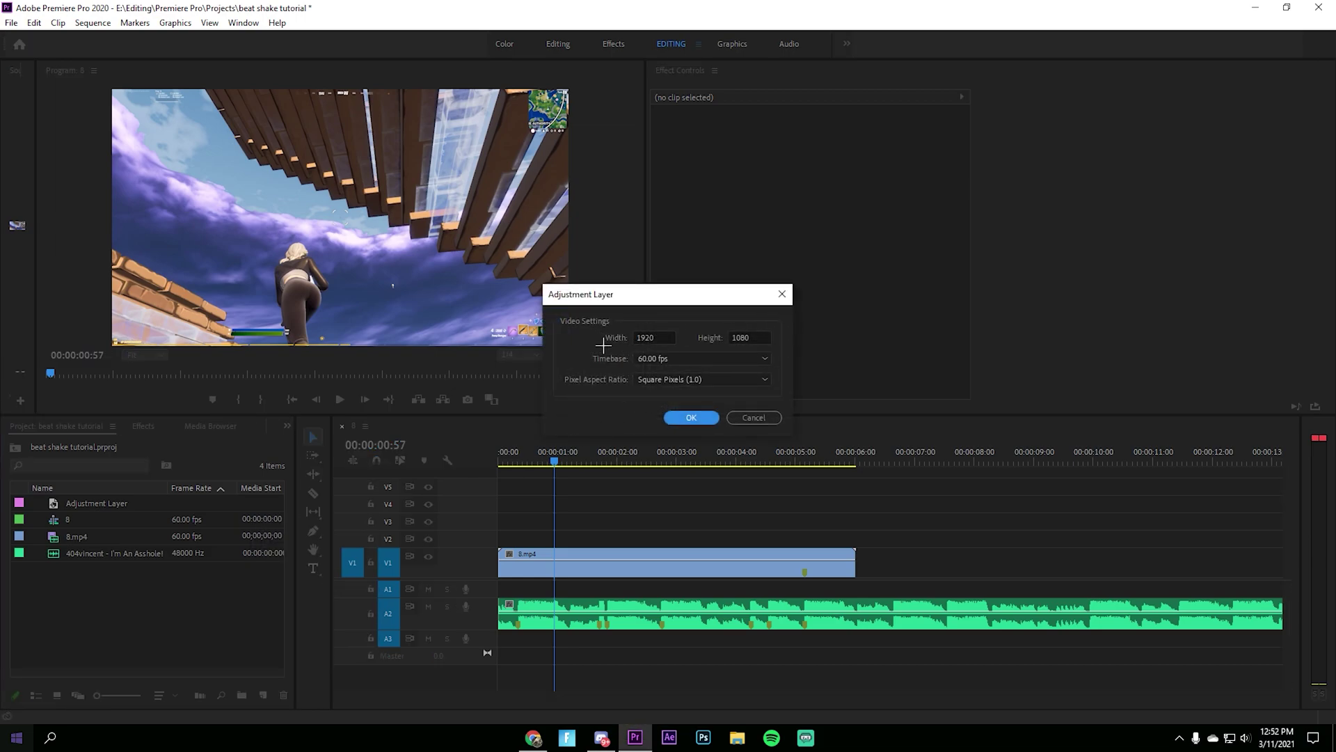
{"action": "left_click", "coordinate": [691, 417]}
{"action": "left_click_drag", "start_coordinate": [108, 527], "coordinate": [582, 538]}
{"action": "left_click_drag", "start_coordinate": [573, 462], "coordinate": [586, 459]}
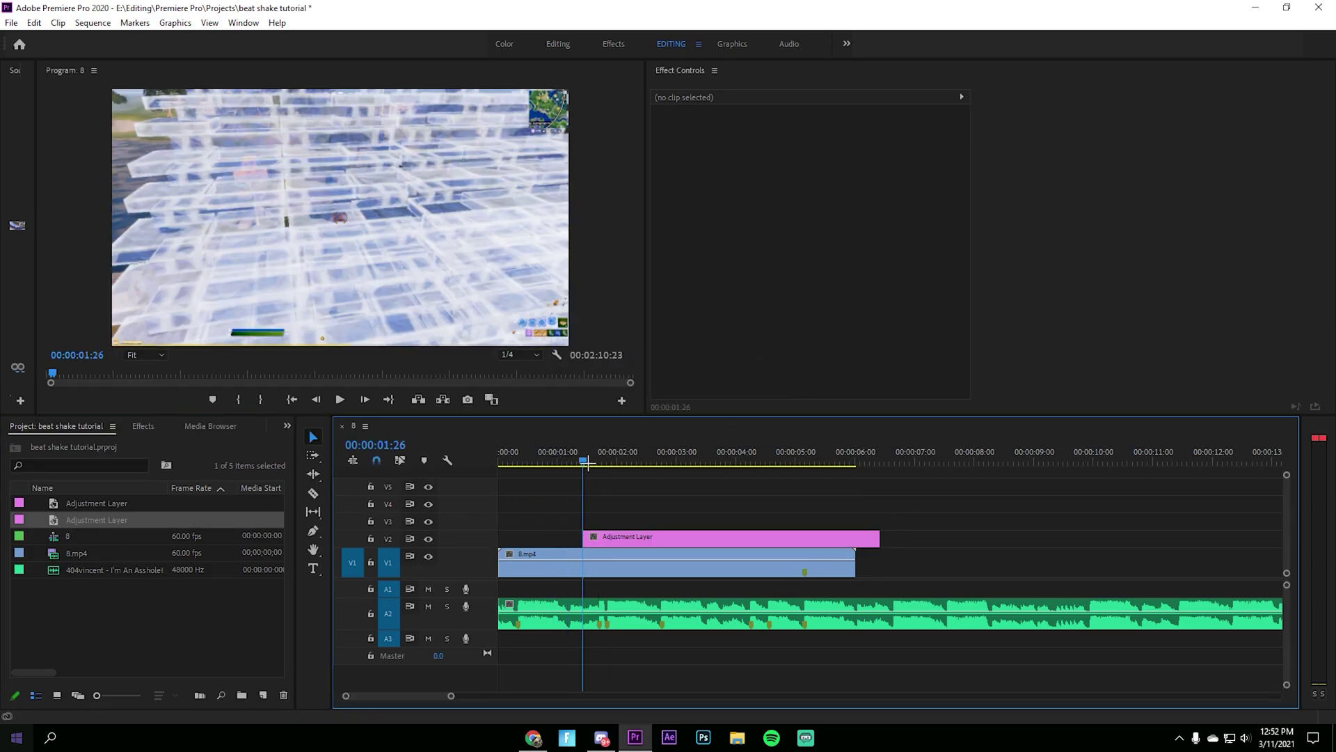
- Trim the adjustment layer on V2 to 15 frames, ending at 00:00:01:41, and return the playhead to its start
{"action": "mouse_move", "coordinate": [452, 695]}
{"action": "left_mouse_down"}
{"action": "mouse_move", "coordinate": [434, 695]}
{"action": "mouse_move", "coordinate": [455, 694]}
{"action": "left_mouse_up"}
{"action": "scroll", "coordinate": [454, 694], "scroll_direction": "down", "scroll_amount": 1}
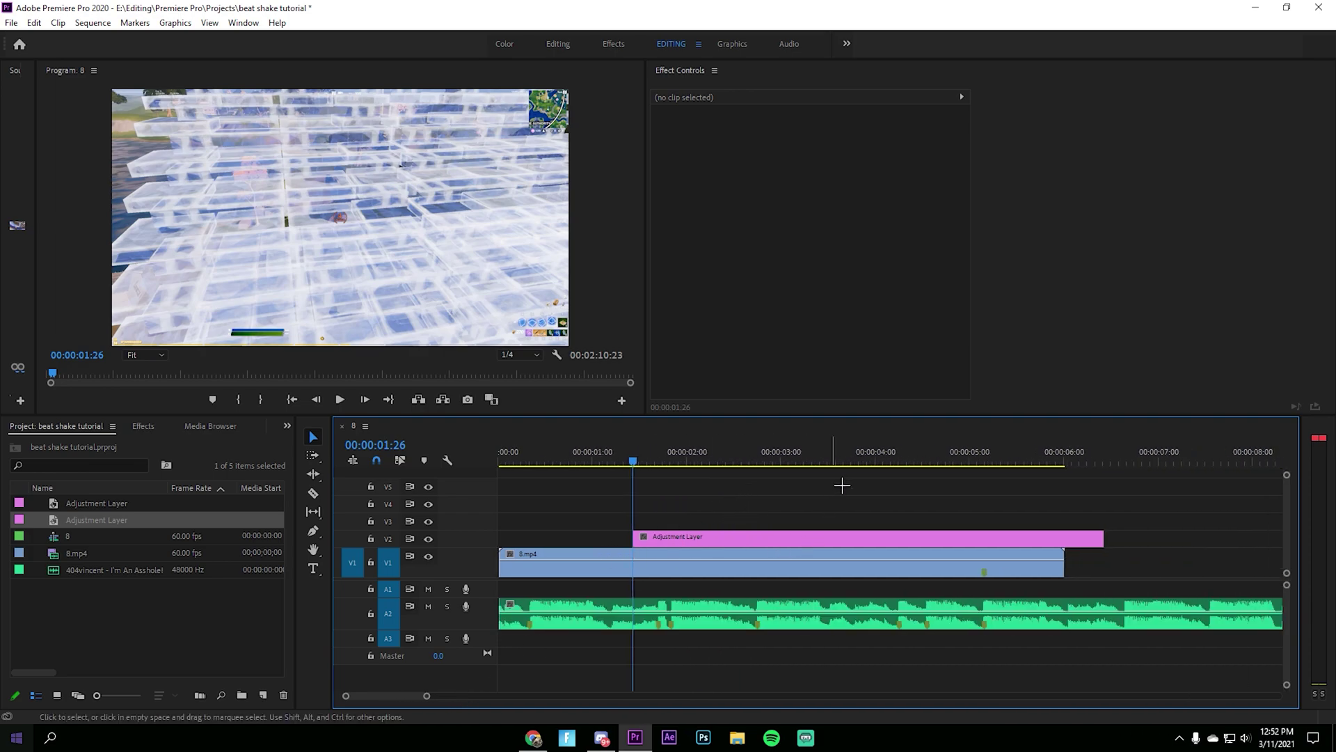
{"action": "key", "text": "Right"}
{"action": "key", "text": "Right"}
{"action": "key", "text": "Right"}
{"action": "key", "text": "Right"}
{"action": "key", "text": "Right"}
{"action": "key", "text": "Right"}
{"action": "key", "text": "Right"}
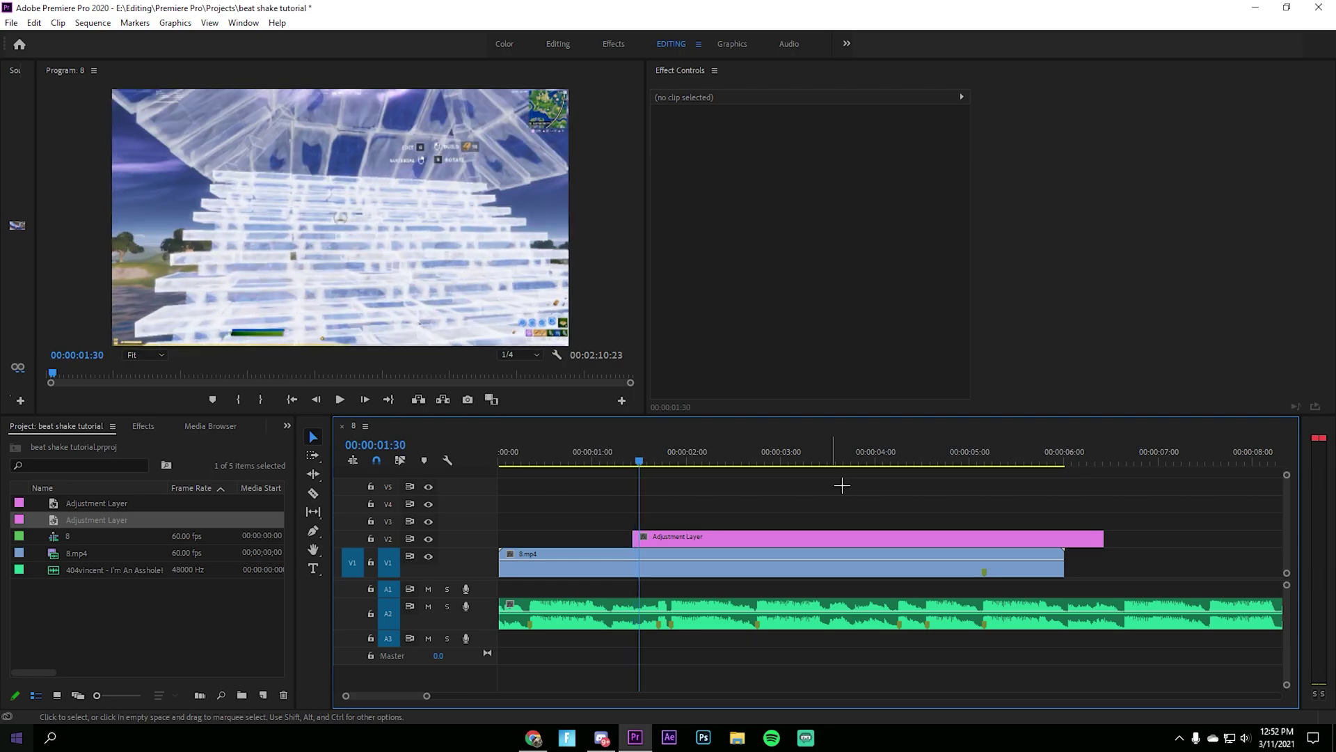
{"action": "key", "text": "Right"}
{"action": "key", "text": "Right"}
{"action": "key", "text": "Right"}
{"action": "key", "text": "Right"}
{"action": "key", "text": "Right"}
{"action": "key", "text": "Right"}
{"action": "key", "text": "Right"}
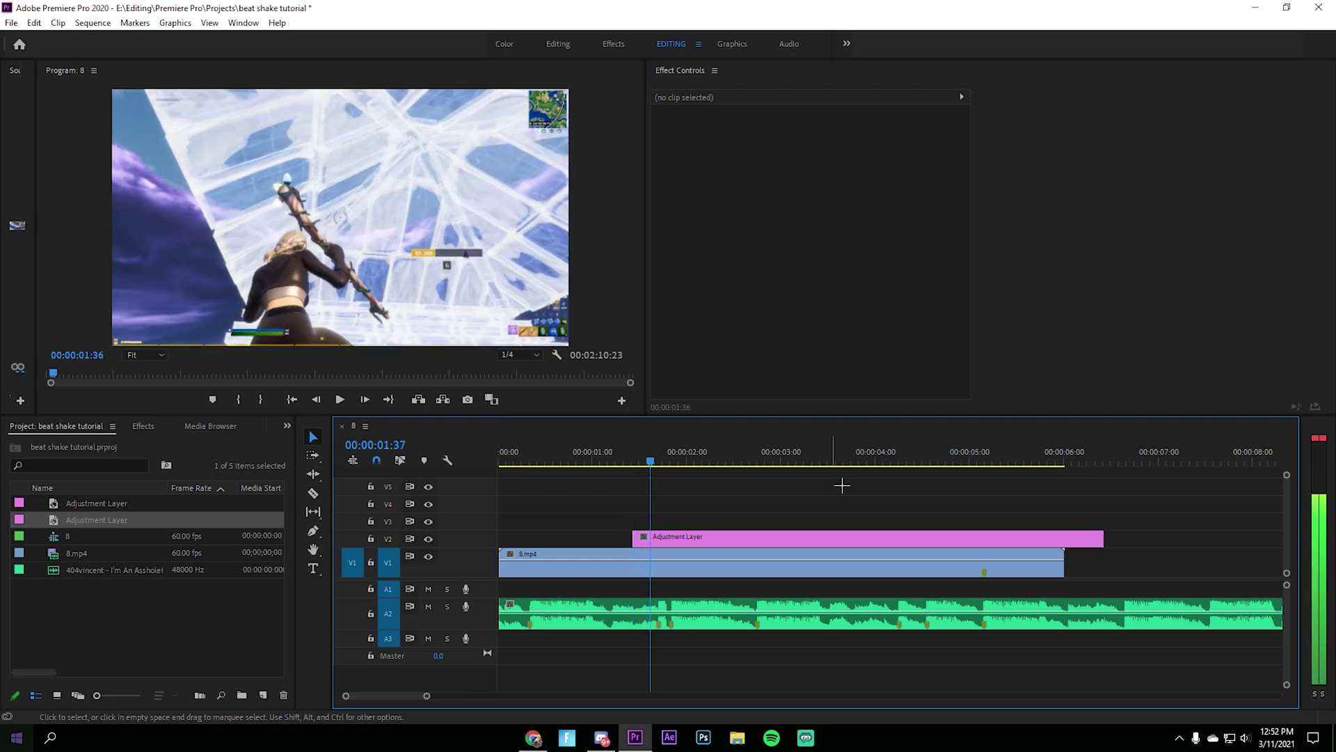
{"action": "key", "text": "Right"}
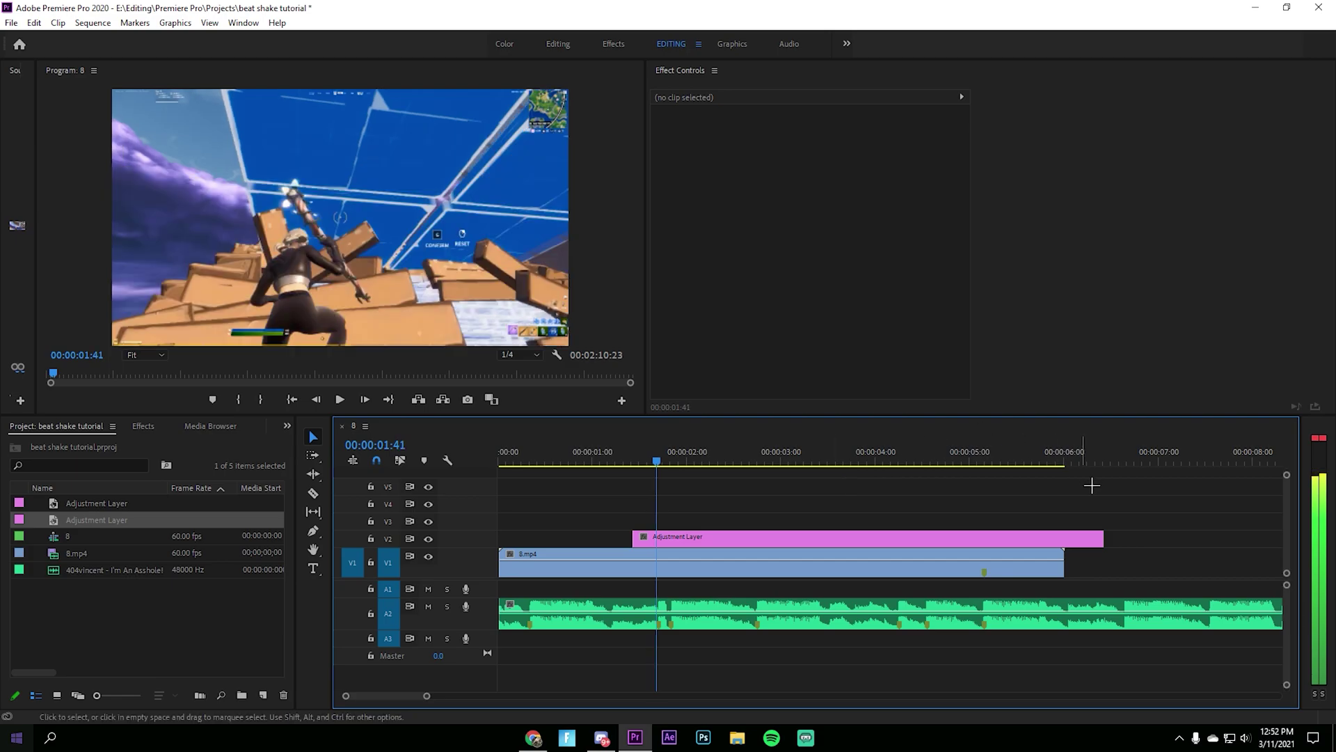
{"action": "left_click_drag", "start_coordinate": [1103, 539], "coordinate": [656, 549]}
{"action": "left_click", "coordinate": [627, 460]}
{"action": "left_click_drag", "start_coordinate": [641, 460], "coordinate": [633, 460]}
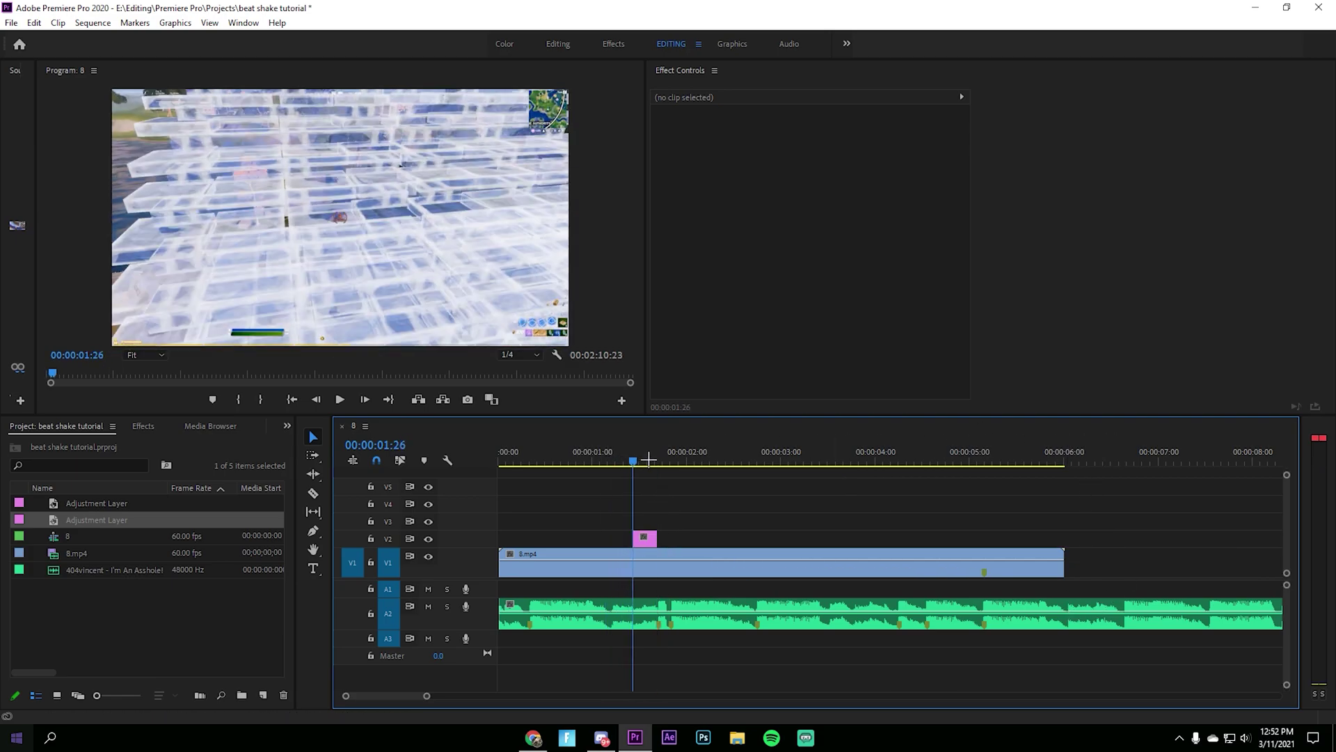
- Search the effects for "mase scree" to find the Mase Screen Pump preset
{"action": "left_click", "coordinate": [144, 426]}
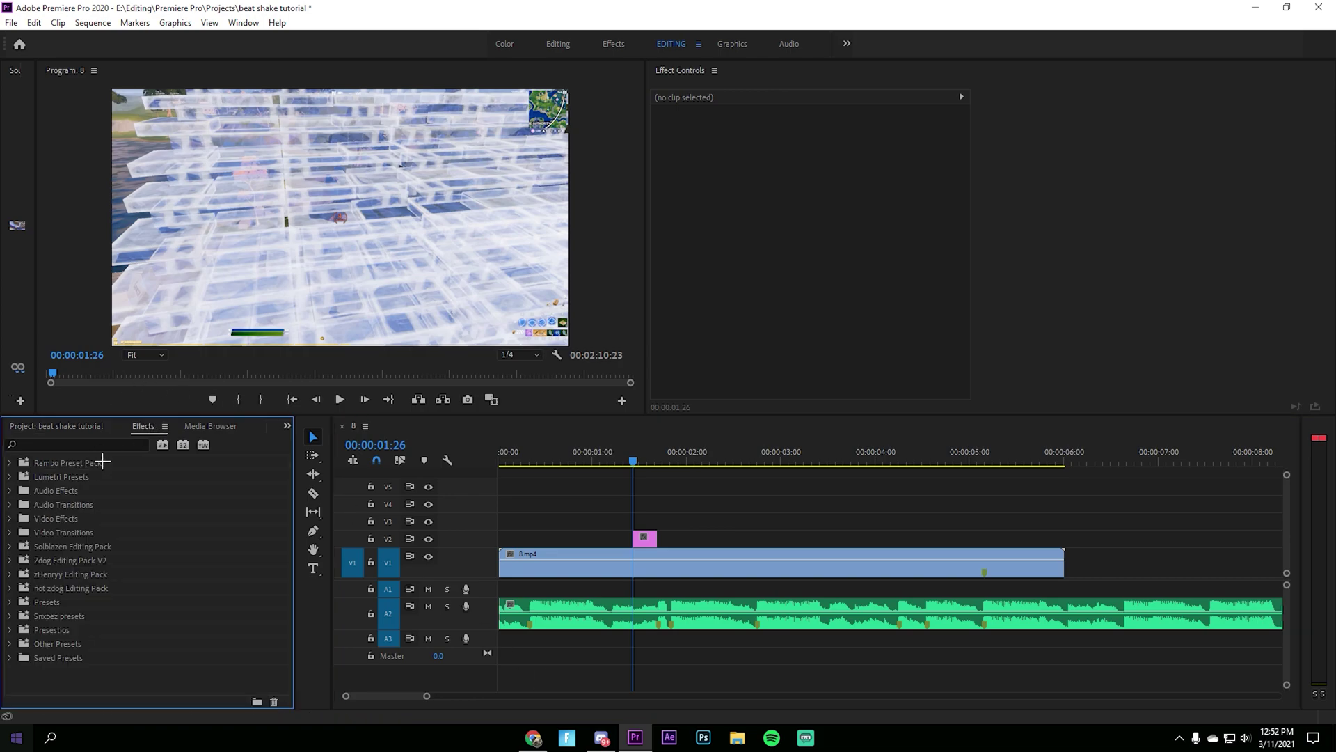
{"action": "left_click", "coordinate": [99, 447]}
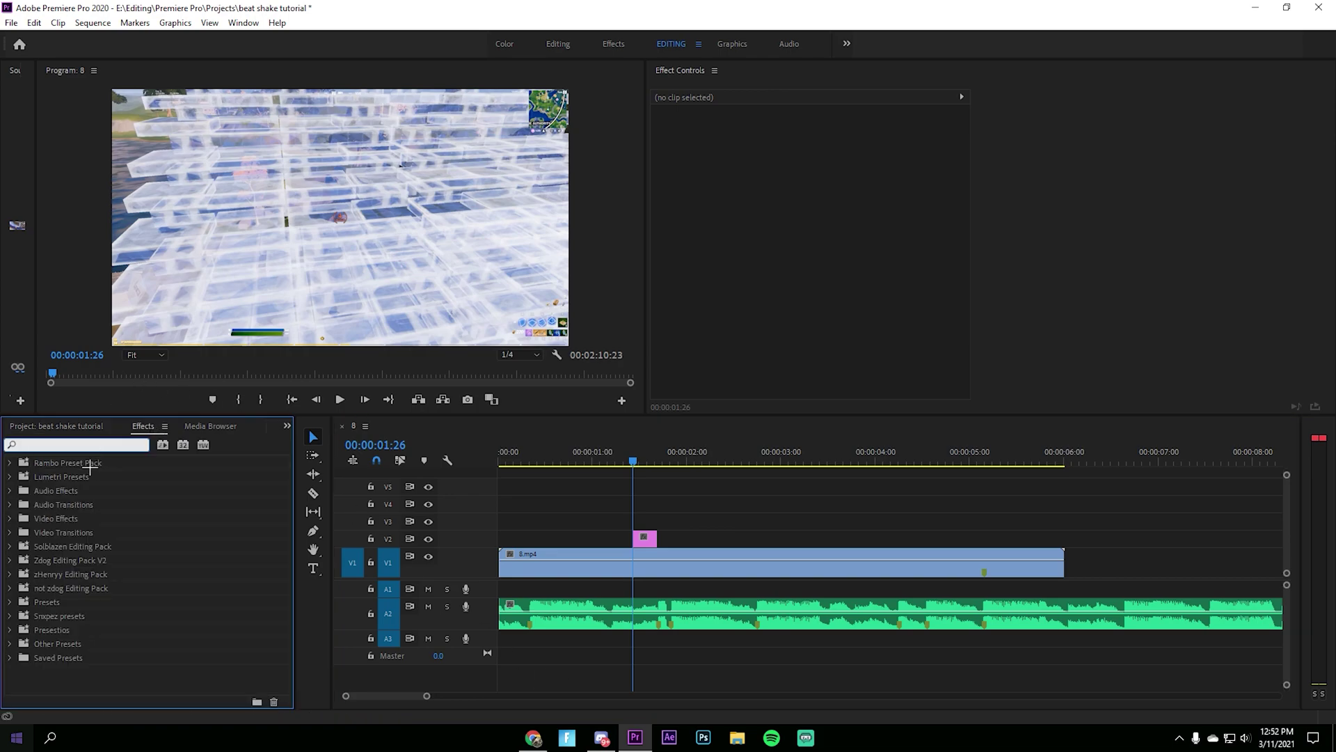
{"action": "type", "text": "mase s"}
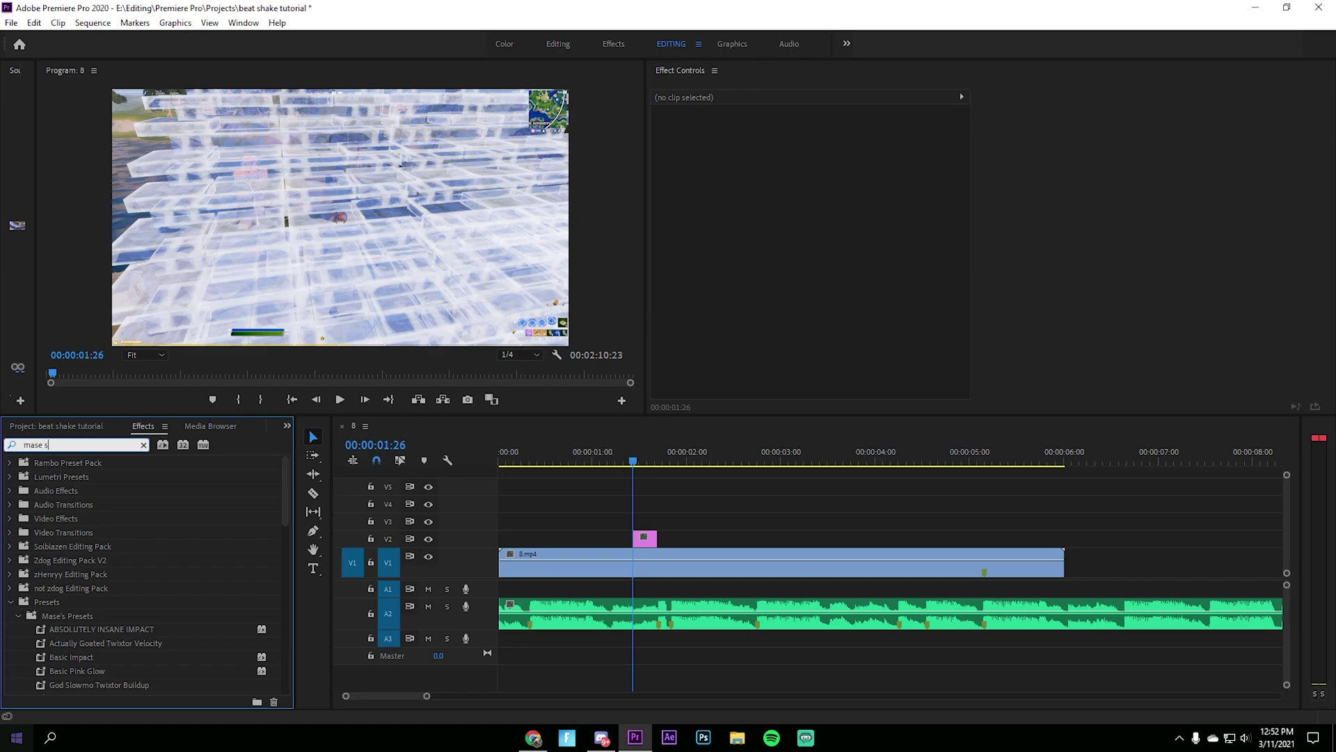
{"action": "type", "text": "cree"}
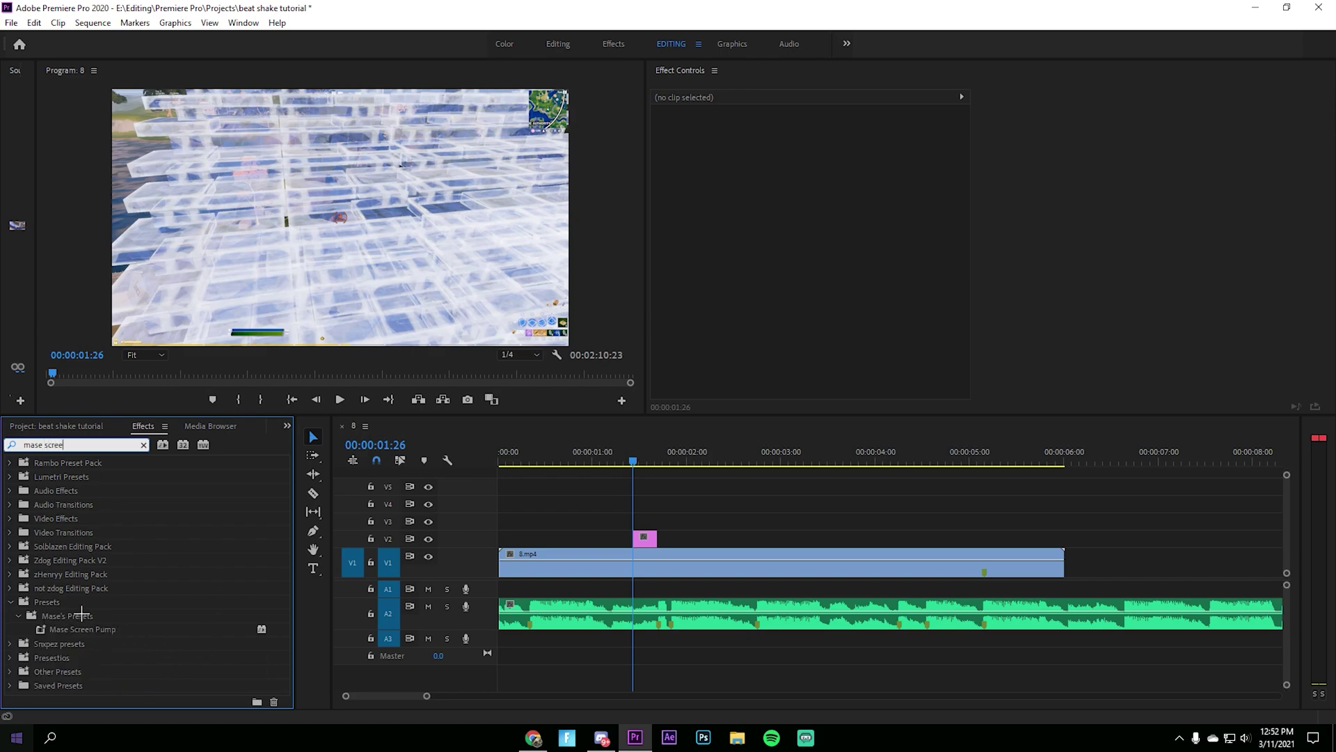
{"action": "right_click", "coordinate": [49, 603]}
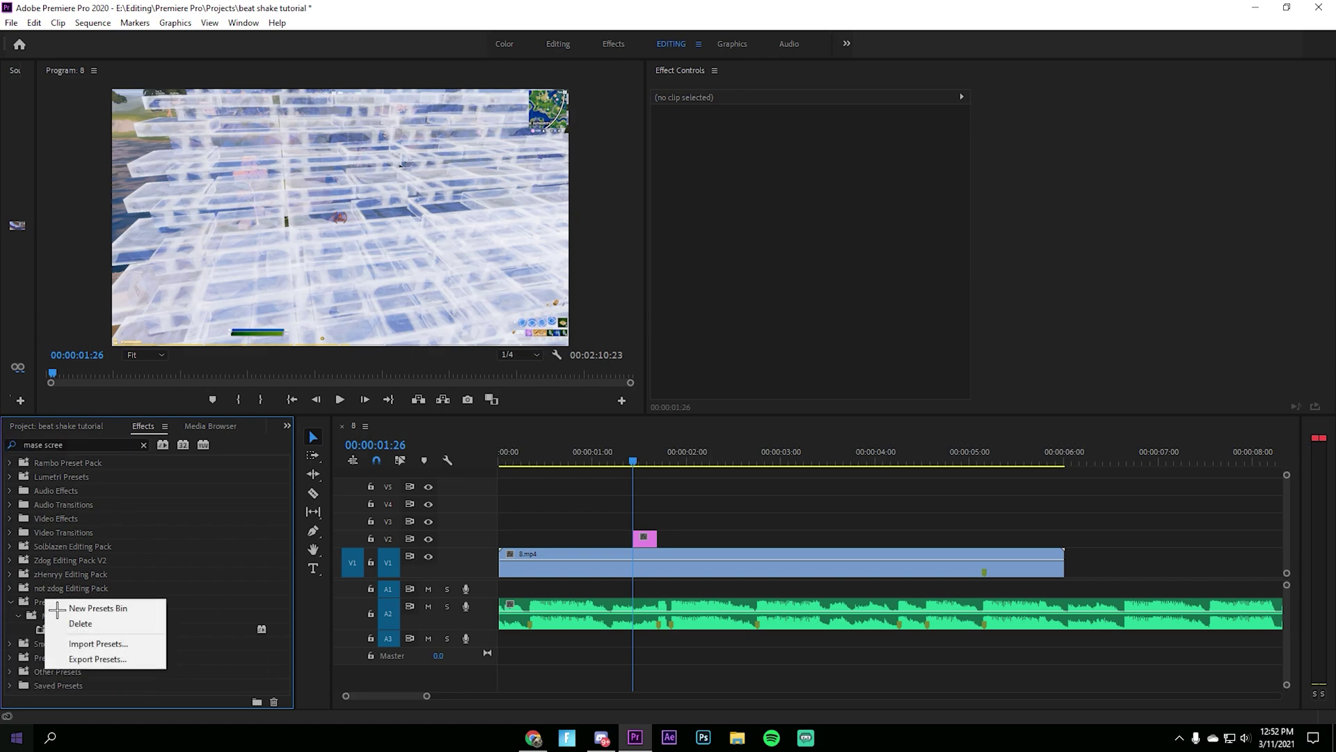
{"action": "left_click", "coordinate": [104, 641]}
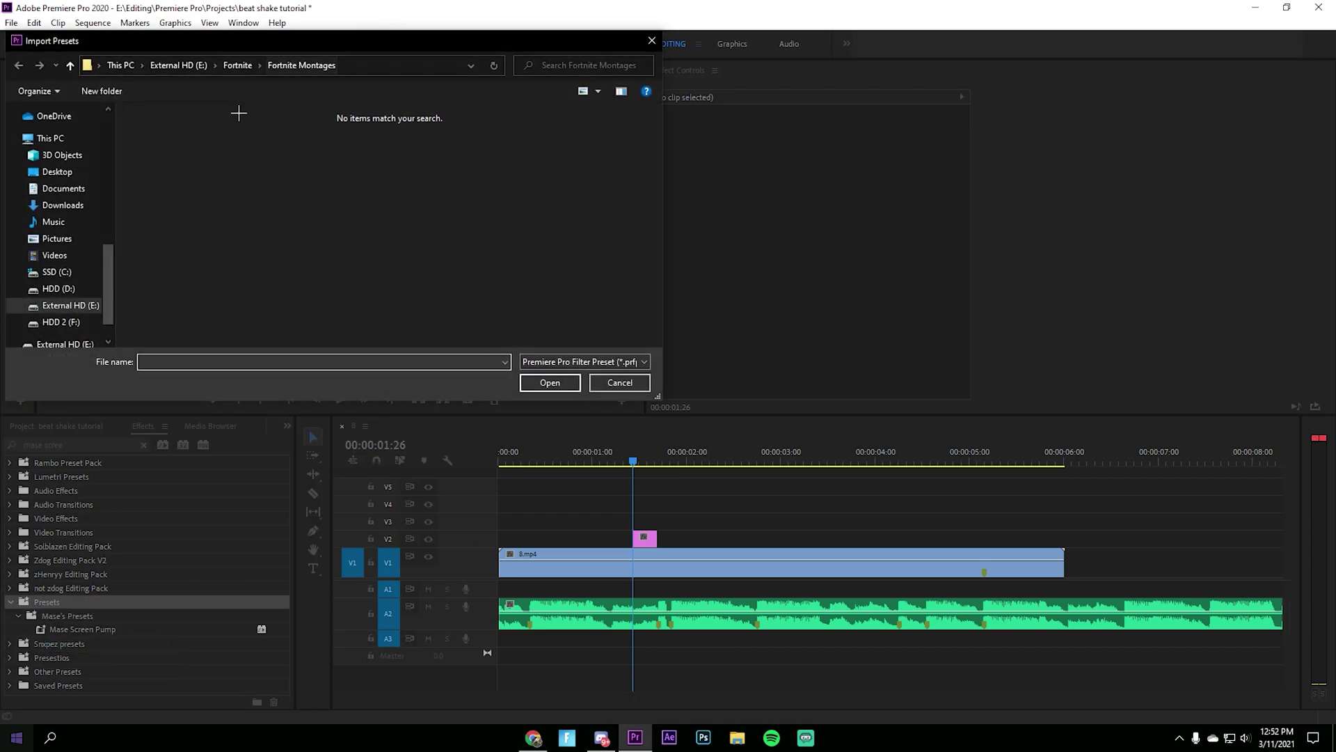
{"action": "left_click", "coordinate": [620, 382]}
- Apply the Mase Screen Pump preset to the adjustment layer on V2
{"action": "left_click", "coordinate": [75, 633]}
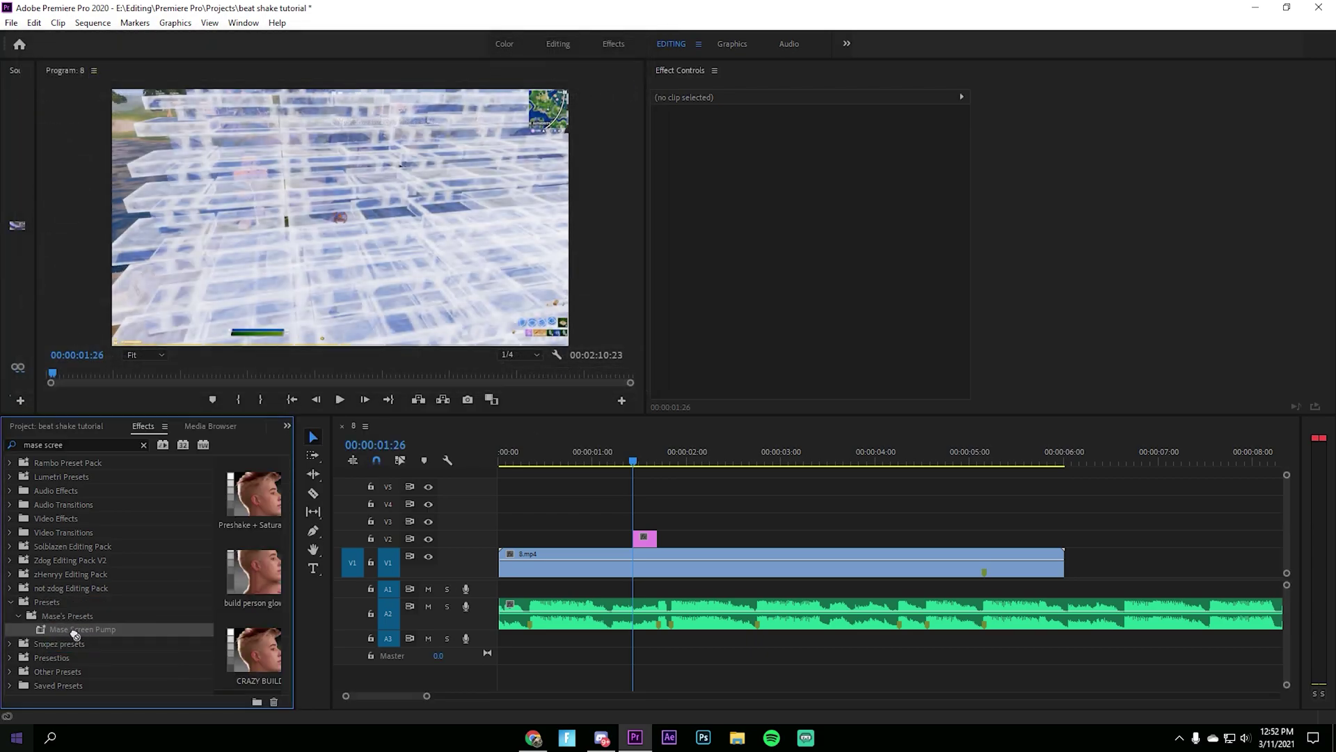
{"action": "left_click_drag", "start_coordinate": [114, 639], "coordinate": [649, 544]}
{"action": "left_click", "coordinate": [569, 456]}
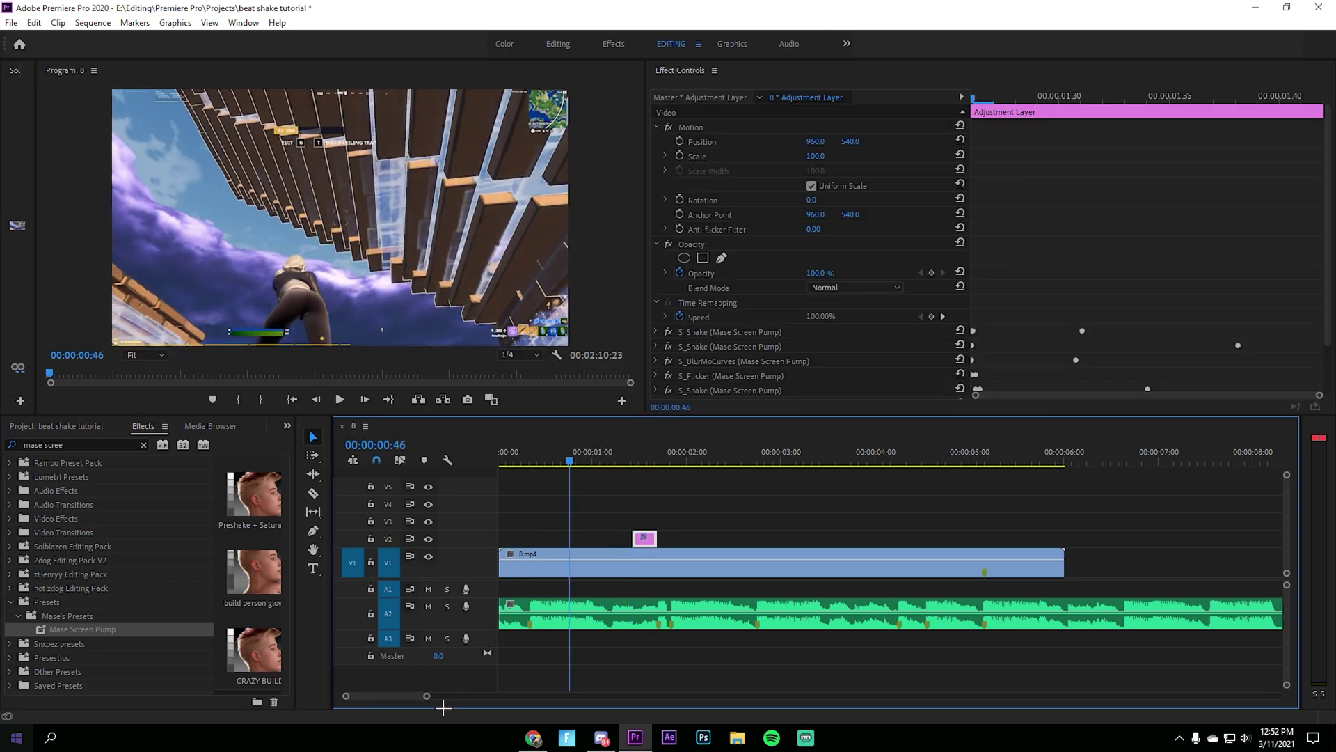
{"action": "scroll", "coordinate": [444, 708], "scroll_direction": "right", "scroll_amount": 4}
{"action": "scroll", "coordinate": [440, 703], "scroll_direction": "left", "scroll_amount": 4}
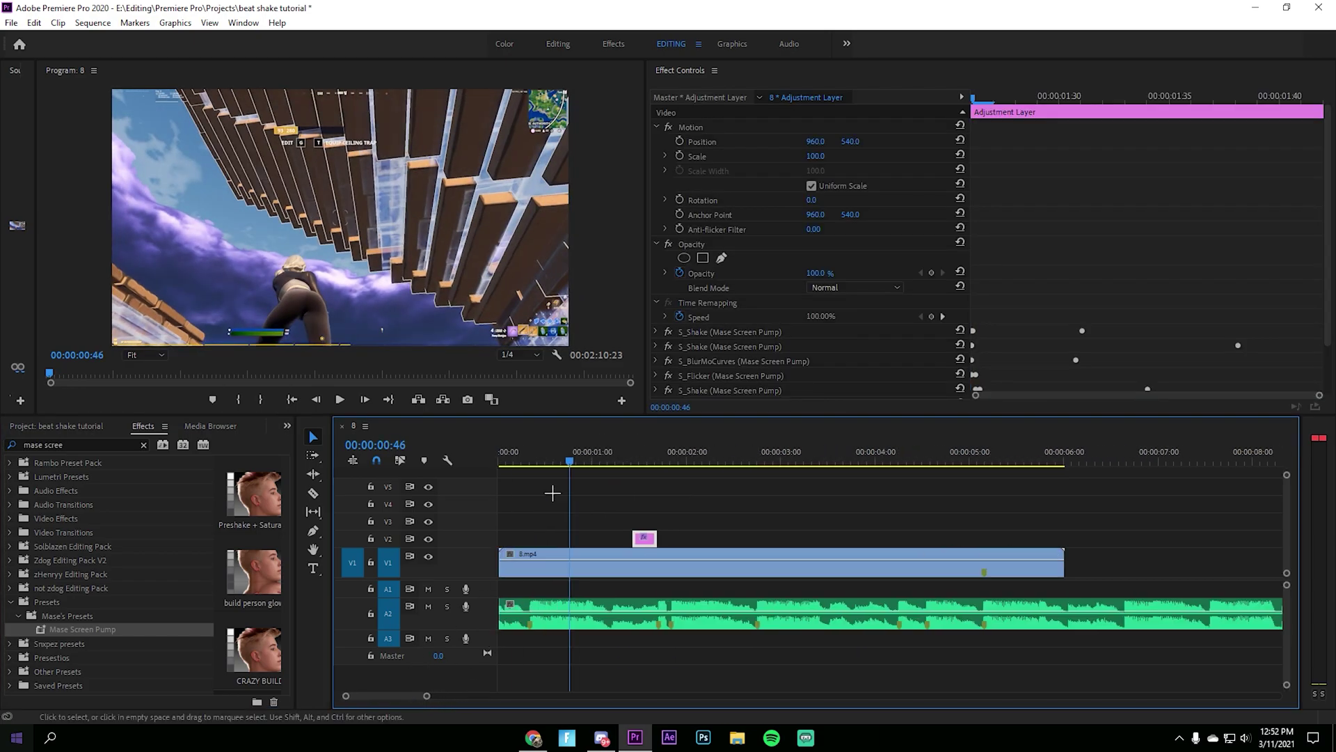
- Move the adjustment layer on V2 so it starts at the first beat marker at 00:00:00:20
{"action": "left_click", "coordinate": [529, 460]}
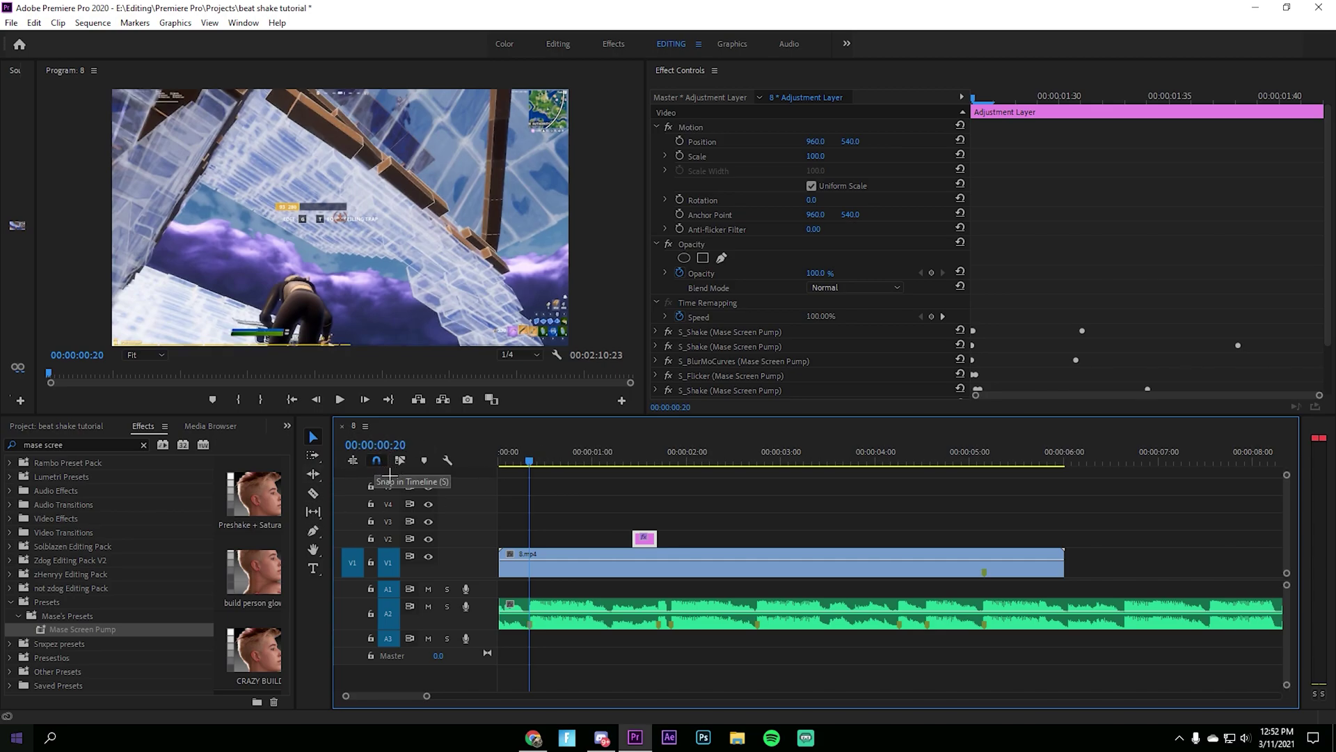
{"action": "left_click", "coordinate": [378, 463]}
{"action": "left_click_drag", "start_coordinate": [501, 465], "coordinate": [531, 462]}
{"action": "left_click_drag", "start_coordinate": [649, 548], "coordinate": [545, 548]}
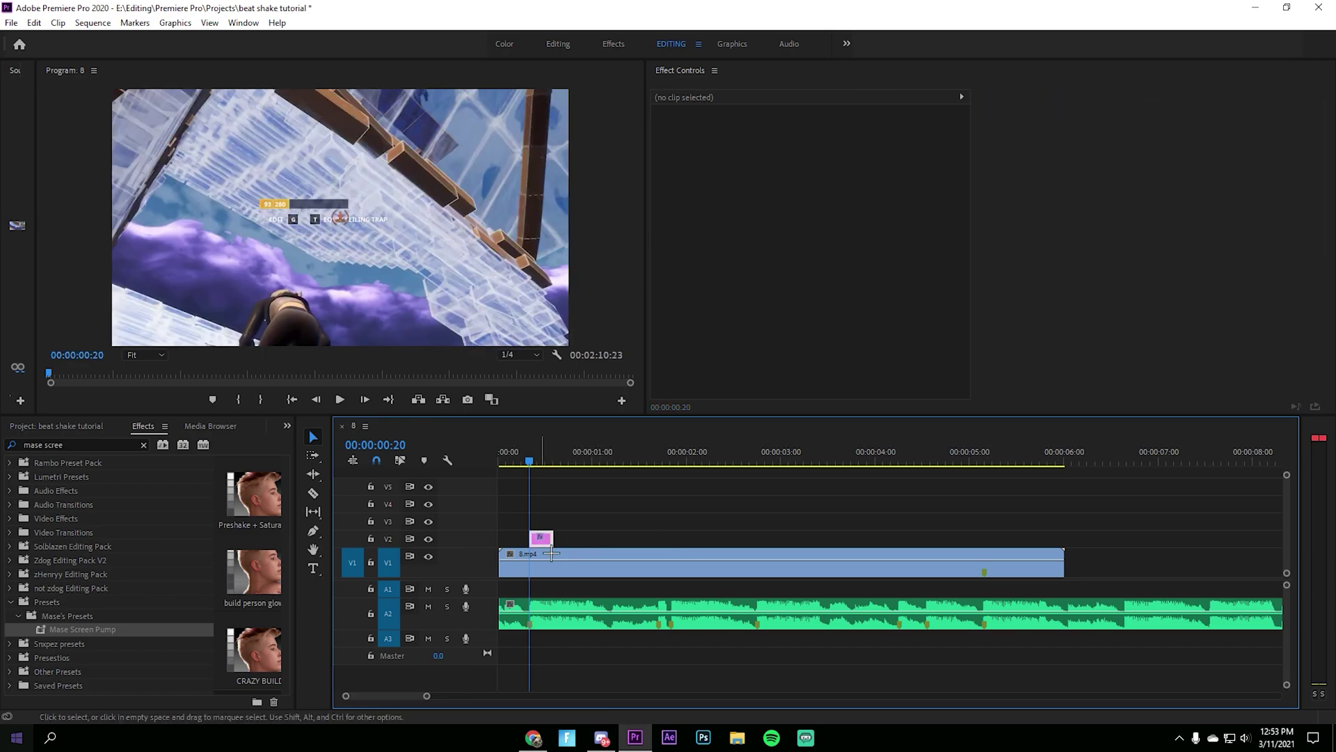
- Duplicate the adjustment layer onto the six remaining beat markers, placing the two overlapping copies on V3 and the others on V2
{"action": "left_click_drag", "start_coordinate": [550, 541], "coordinate": [771, 541]}
{"action": "left_click_drag", "start_coordinate": [769, 538], "coordinate": [952, 522]}
{"action": "left_click", "coordinate": [1045, 533]}
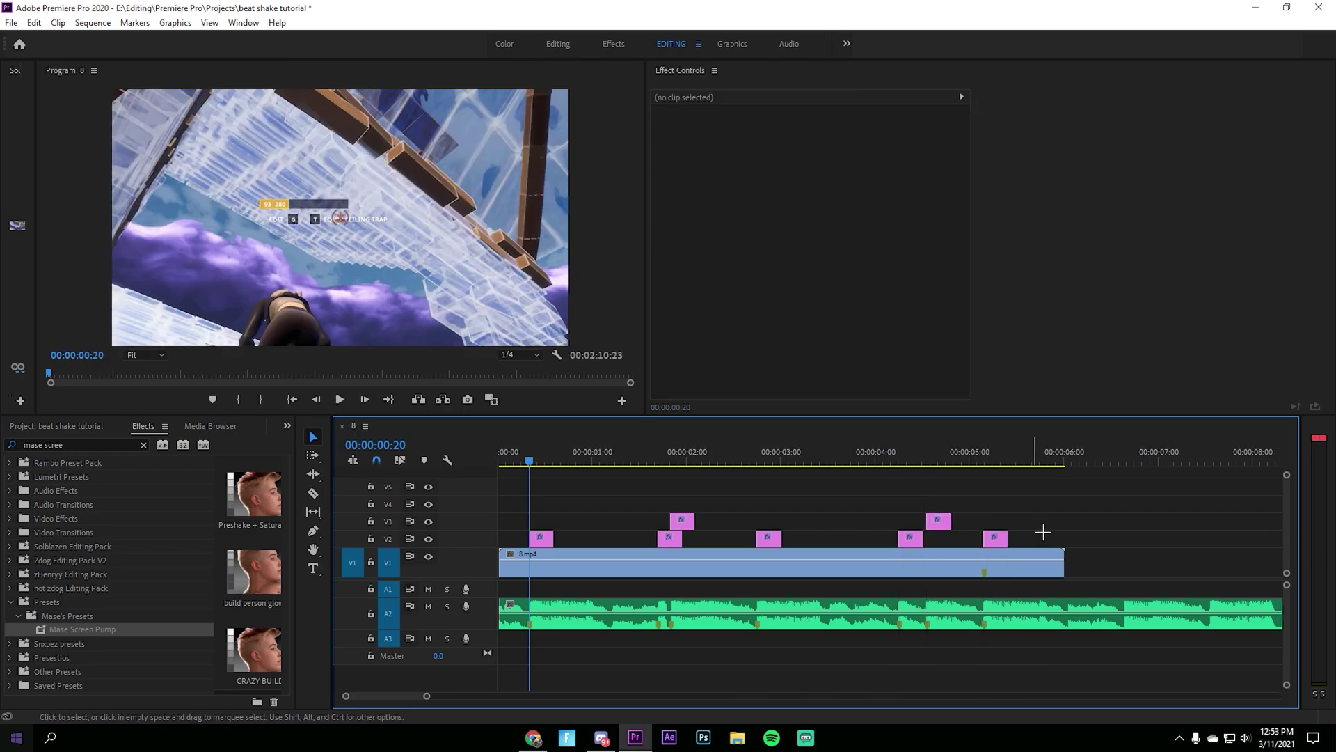
- Play the sequence from the start to check the screen pump shakes against the beats
{"action": "left_click_drag", "start_coordinate": [955, 452], "coordinate": [451, 422]}
{"action": "left_click_drag", "start_coordinate": [538, 464], "coordinate": [486, 457]}
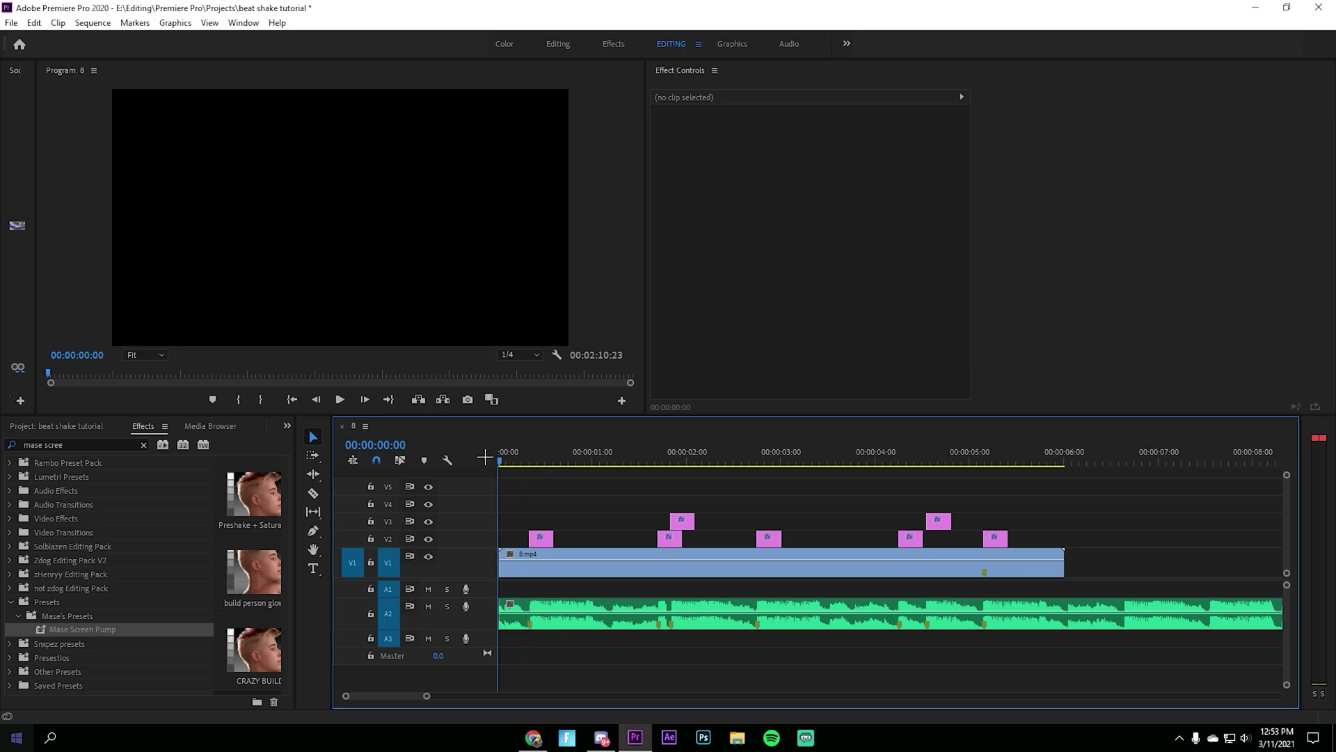
{"action": "left_click", "coordinate": [630, 524]}
{"action": "key", "text": "space"}
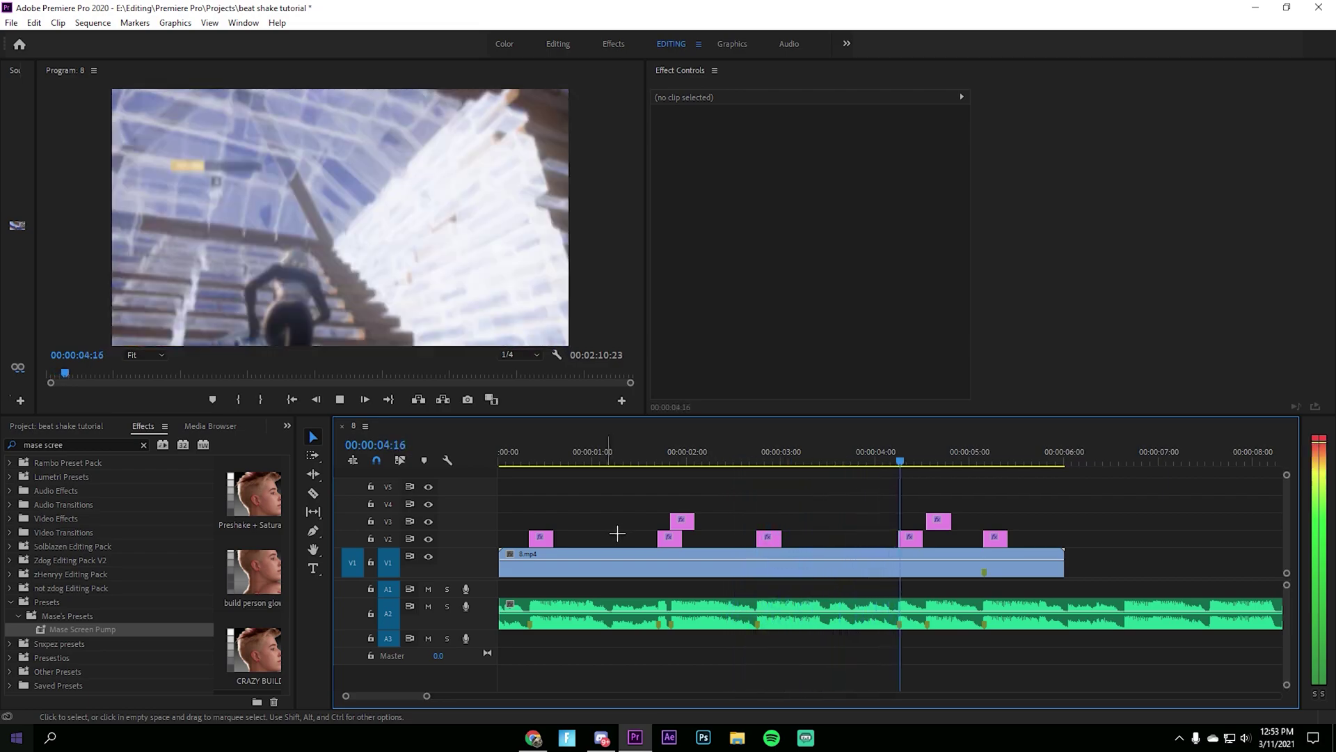
{"action": "key", "text": "space"}
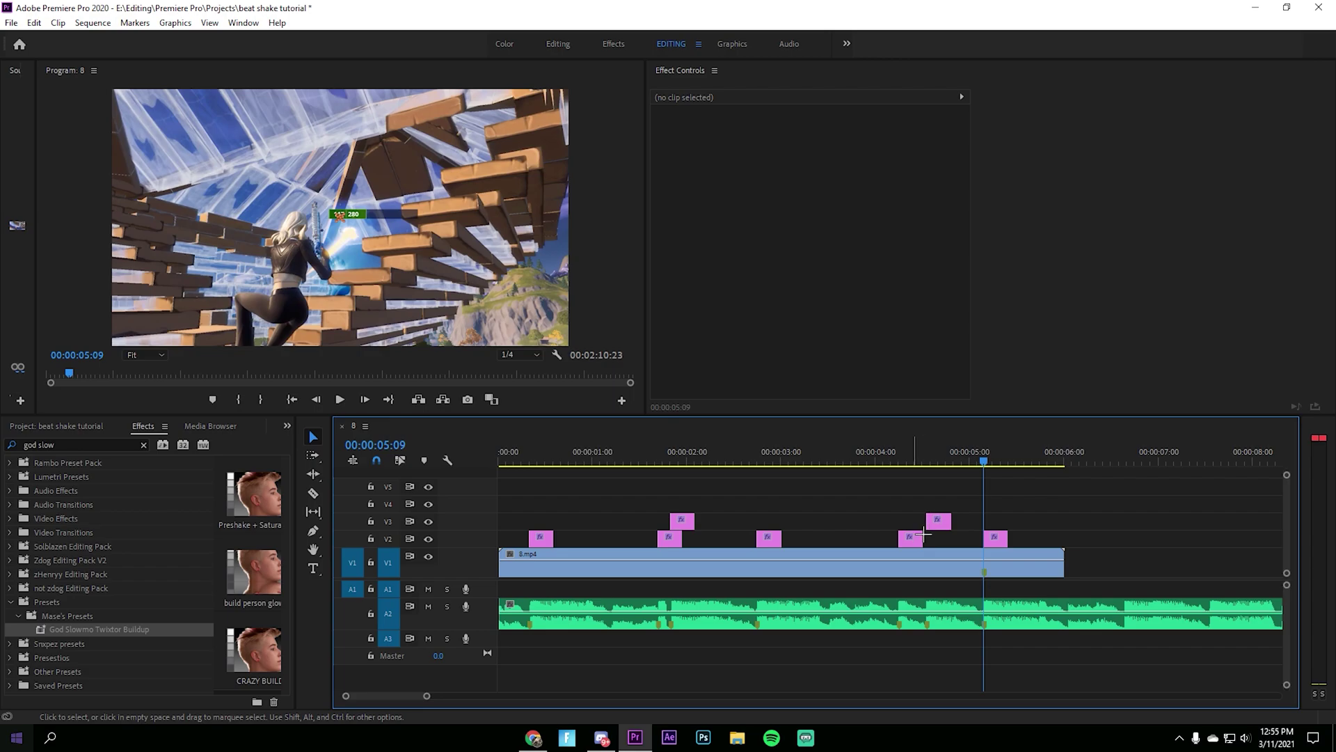
- Split 8.mp4 on V1 at 00:00:04:35, near the start of the second adjustment layer on V3
{"action": "left_click", "coordinate": [880, 459]}
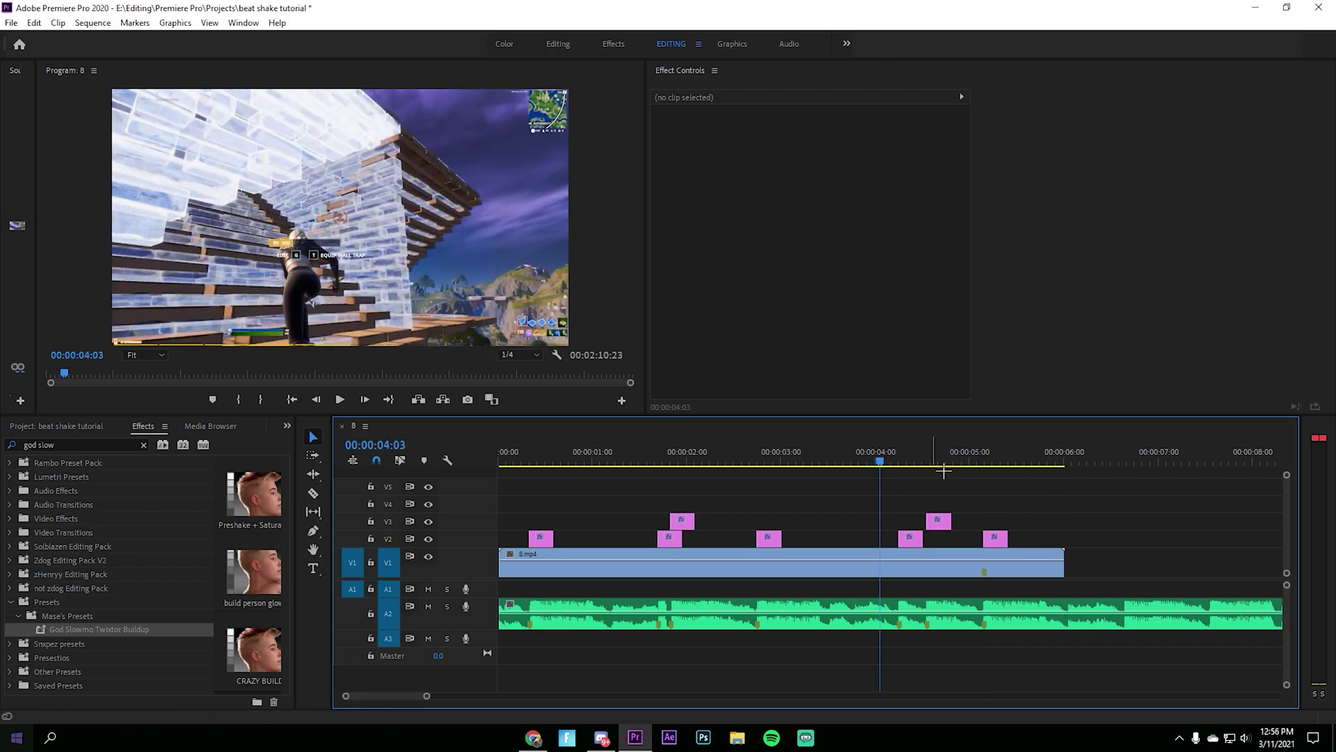
{"action": "left_click", "coordinate": [898, 461]}
{"action": "left_click_drag", "start_coordinate": [915, 461], "coordinate": [949, 452]}
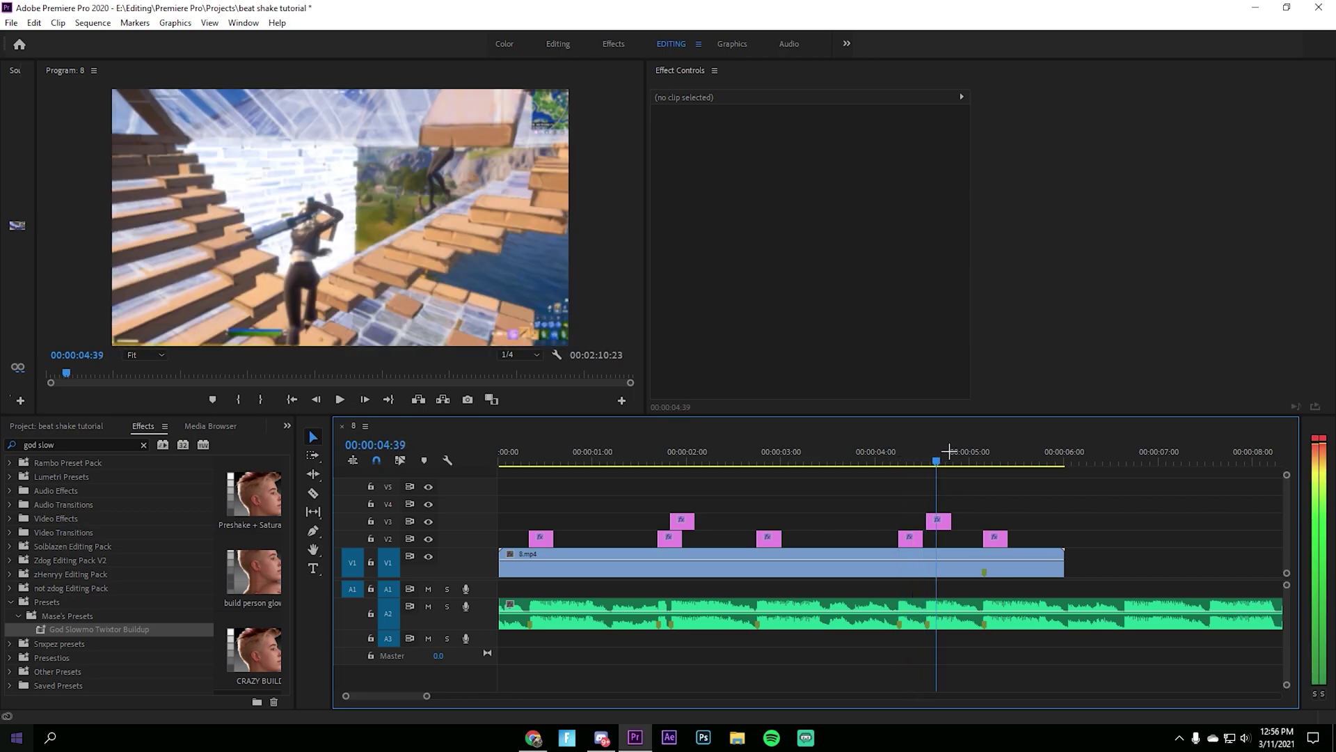
{"action": "key", "text": "Left"}
{"action": "key", "text": "Left"}
{"action": "key", "text": "Left"}
{"action": "key", "text": "Left"}
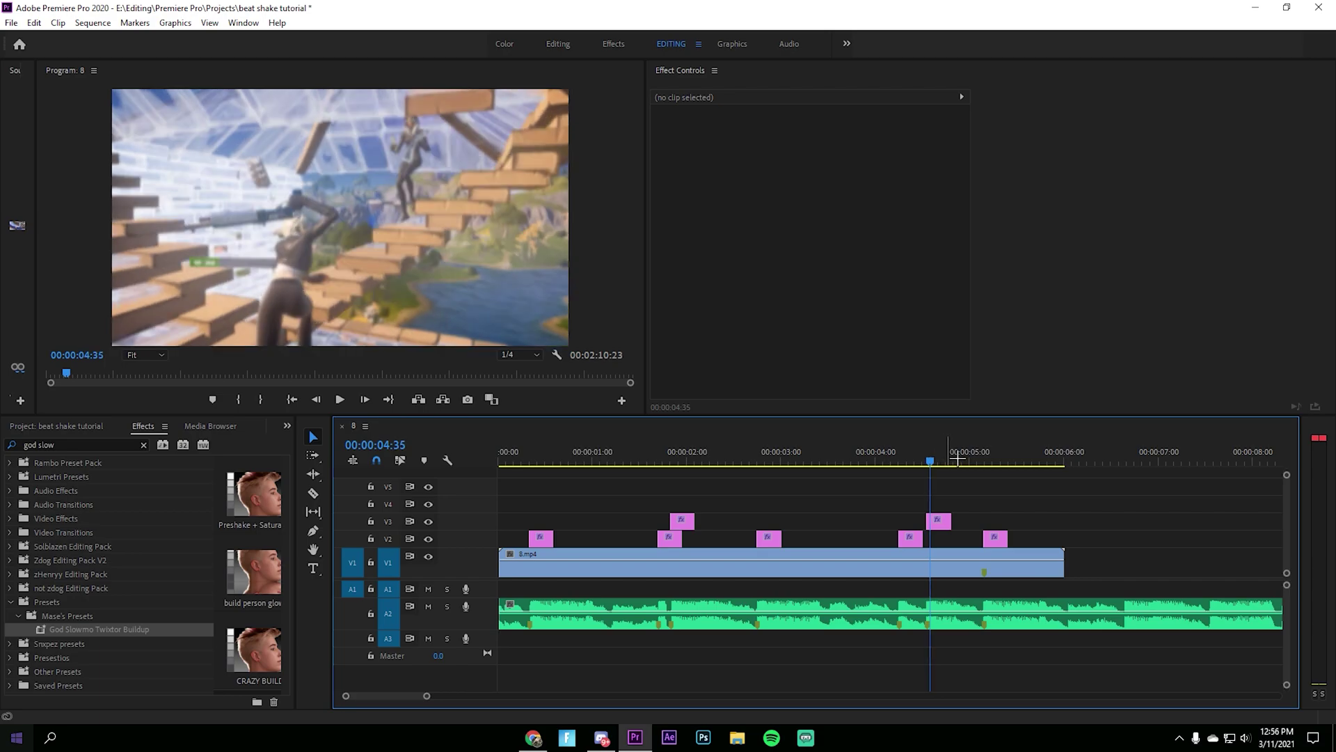
{"action": "key", "text": "Left"}
{"action": "key", "text": "Right"}
{"action": "left_click", "coordinate": [959, 575]}
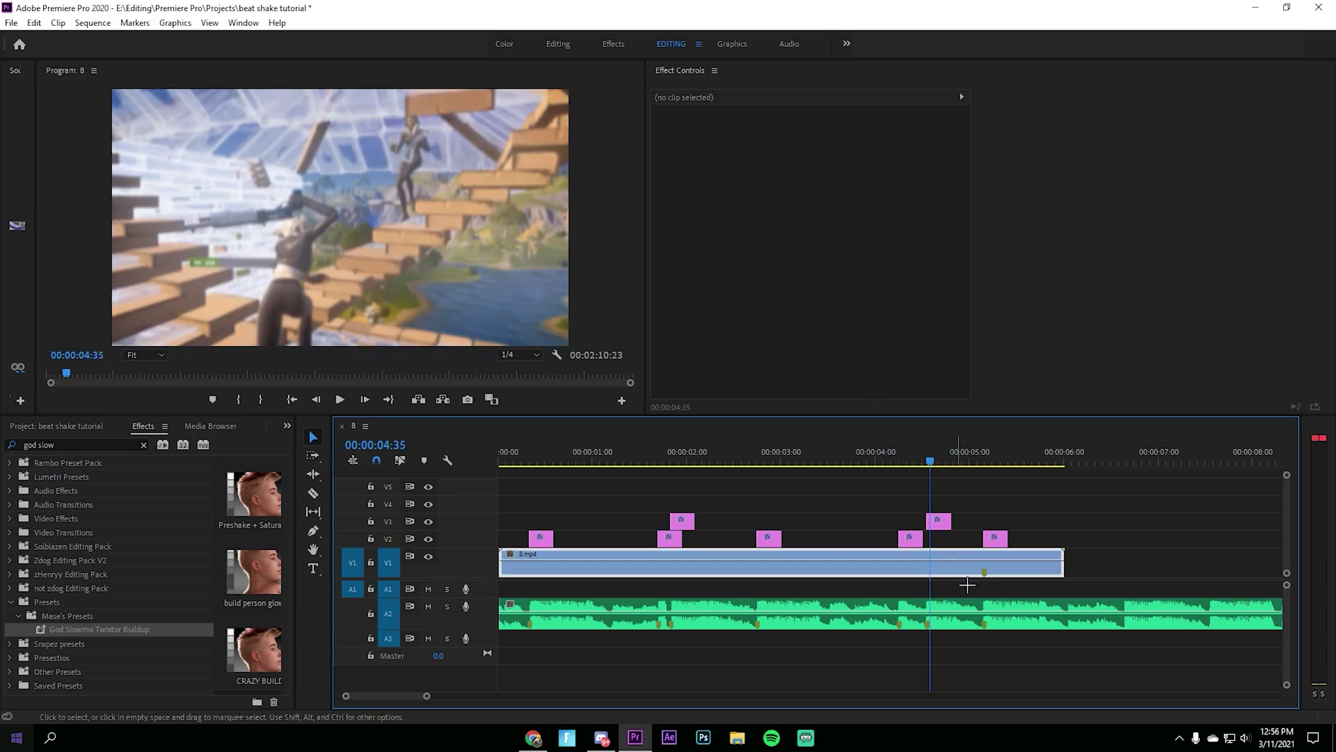
{"action": "key", "text": "ctrl+k"}
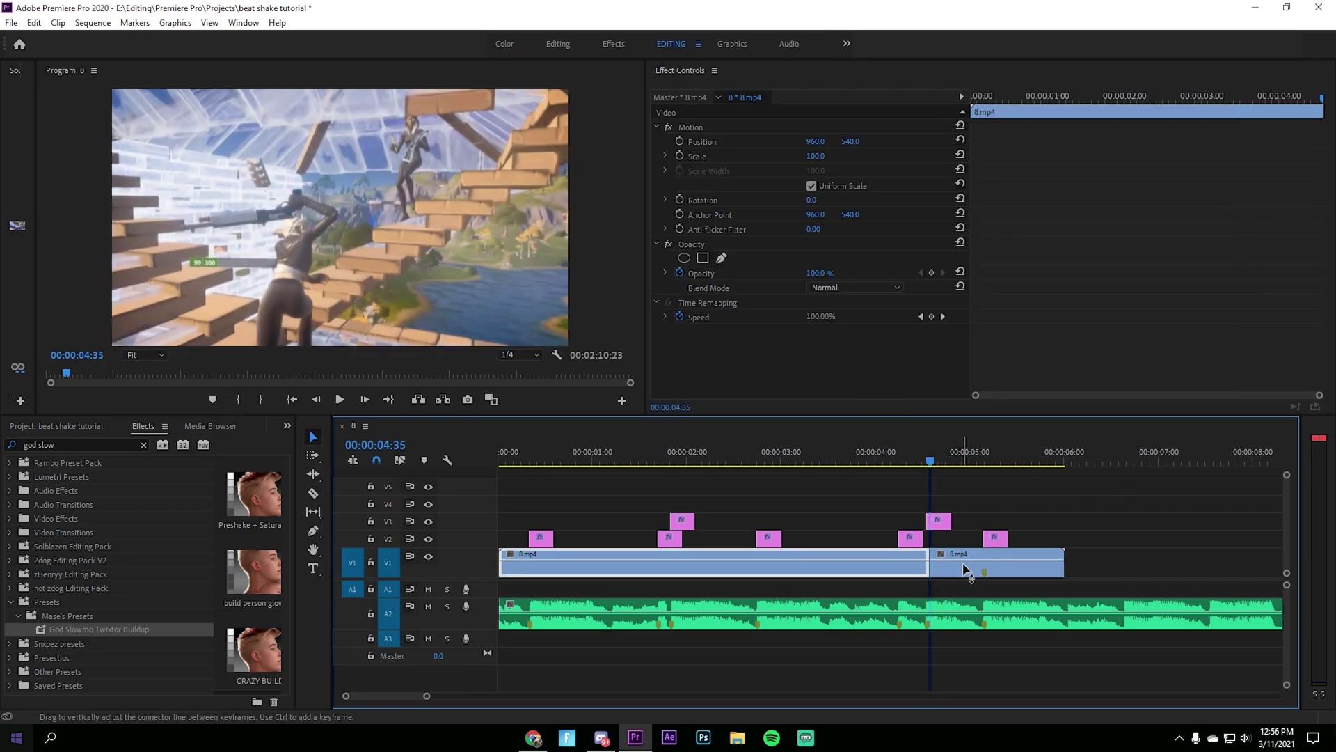
- Nest the second part of 8.mp4 on V1 under the name Nested Sequence 02
{"action": "right_click", "coordinate": [945, 566]}
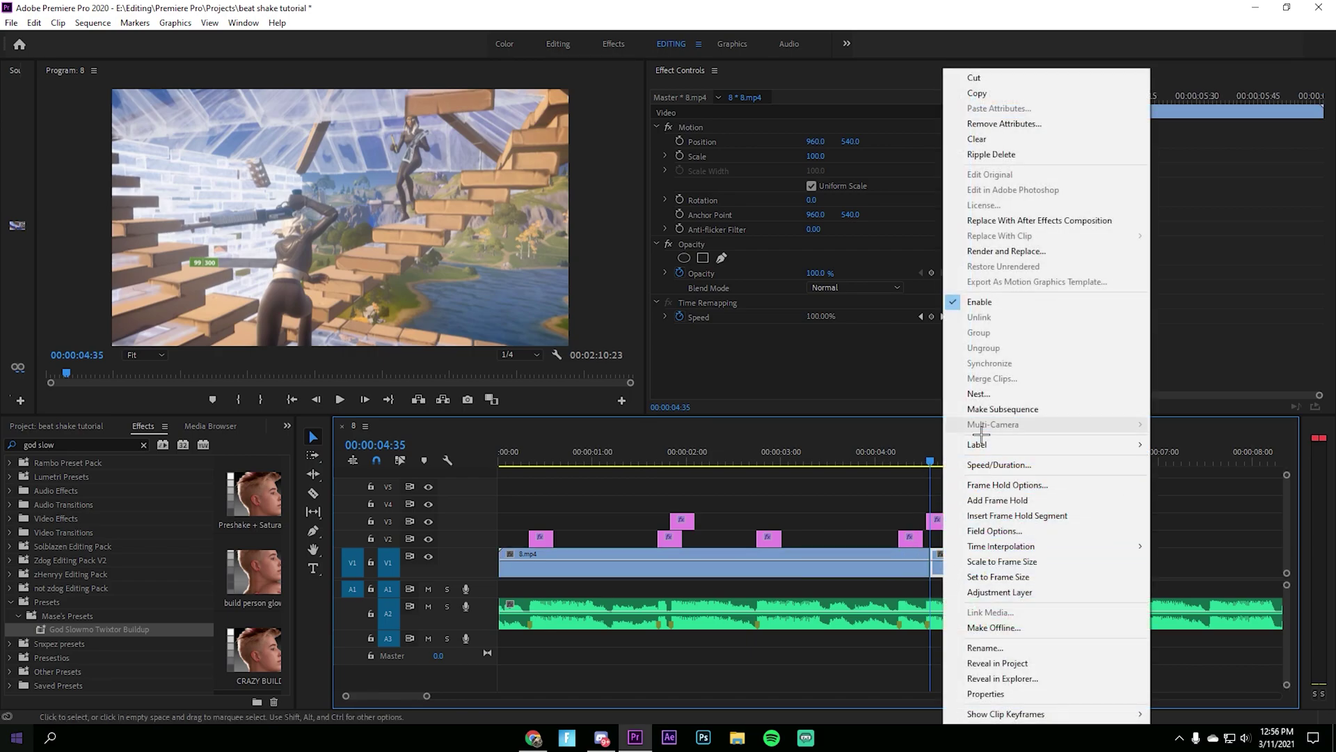
{"action": "left_click", "coordinate": [978, 394]}
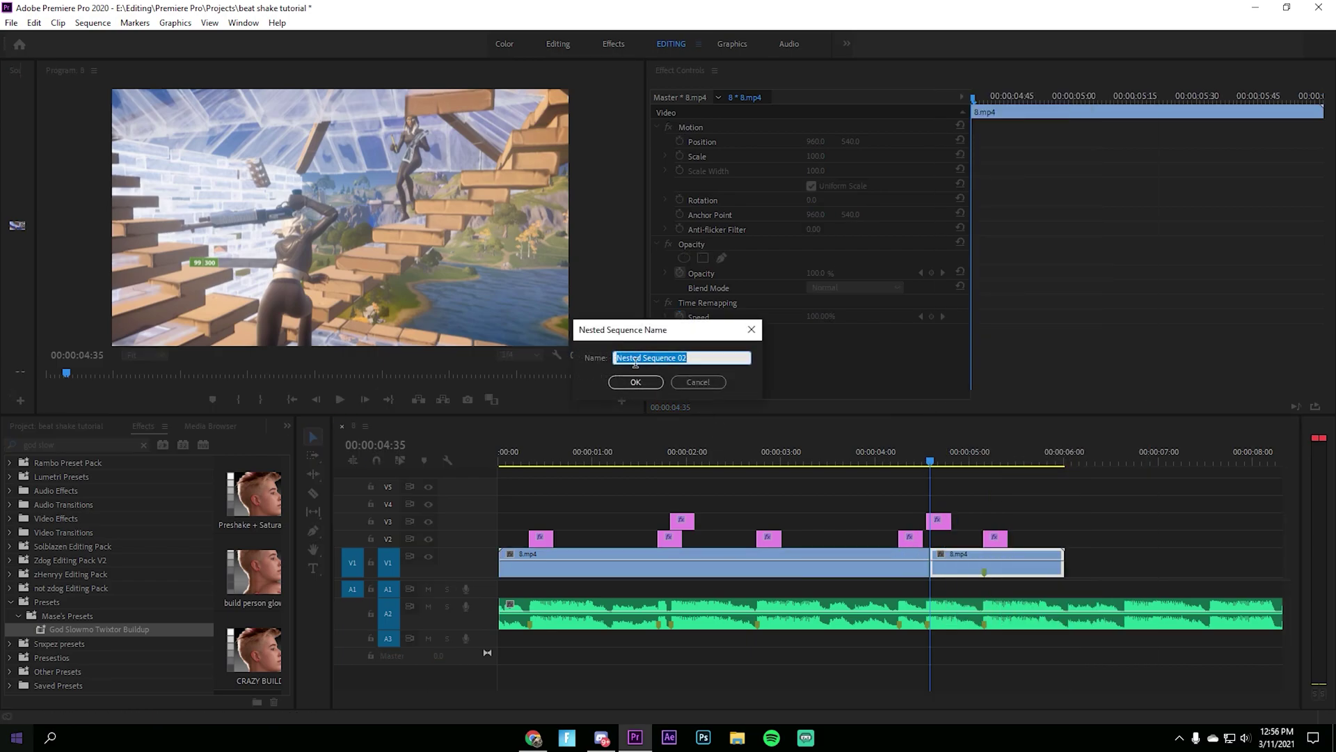
{"action": "left_click", "coordinate": [636, 387]}
- Search the effects for "twixtor" and apply Twixtor Pro to Nested Sequence 02
{"action": "triple_click", "coordinate": [42, 444]}
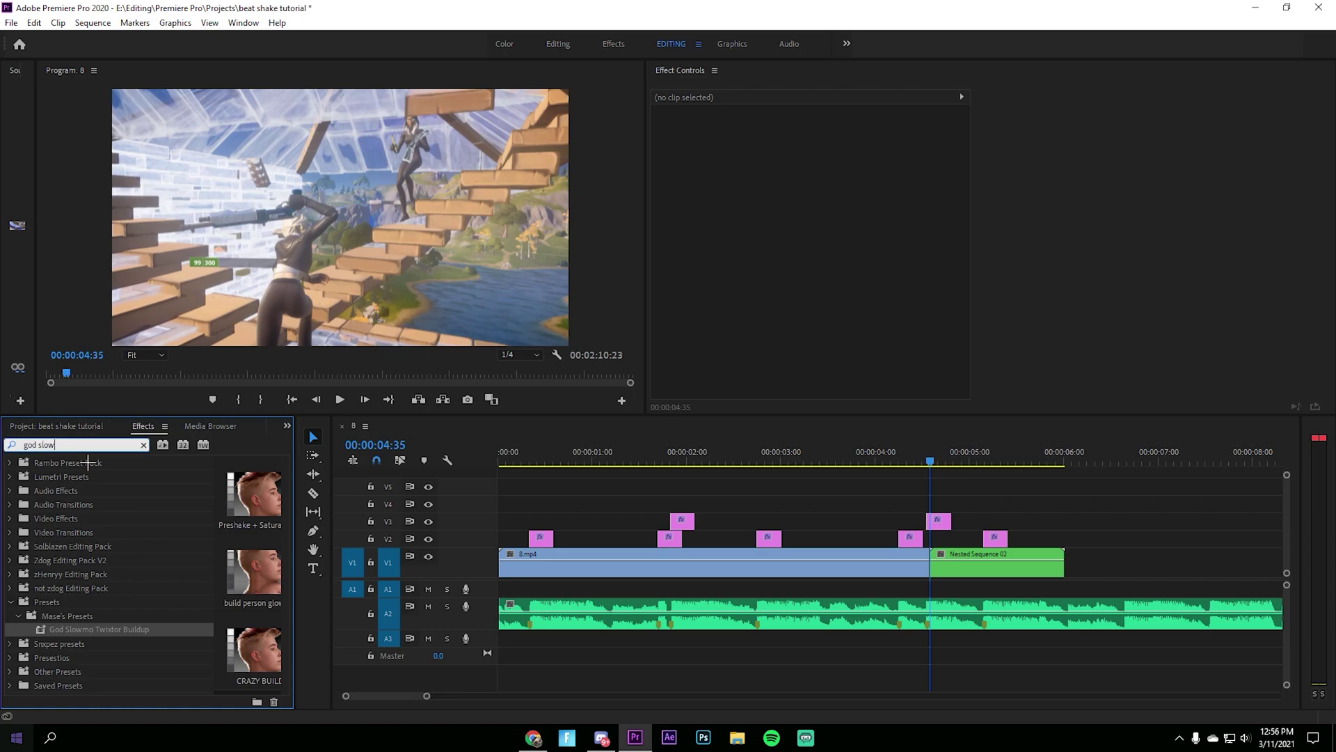
{"action": "type", "text": "twixtor"}
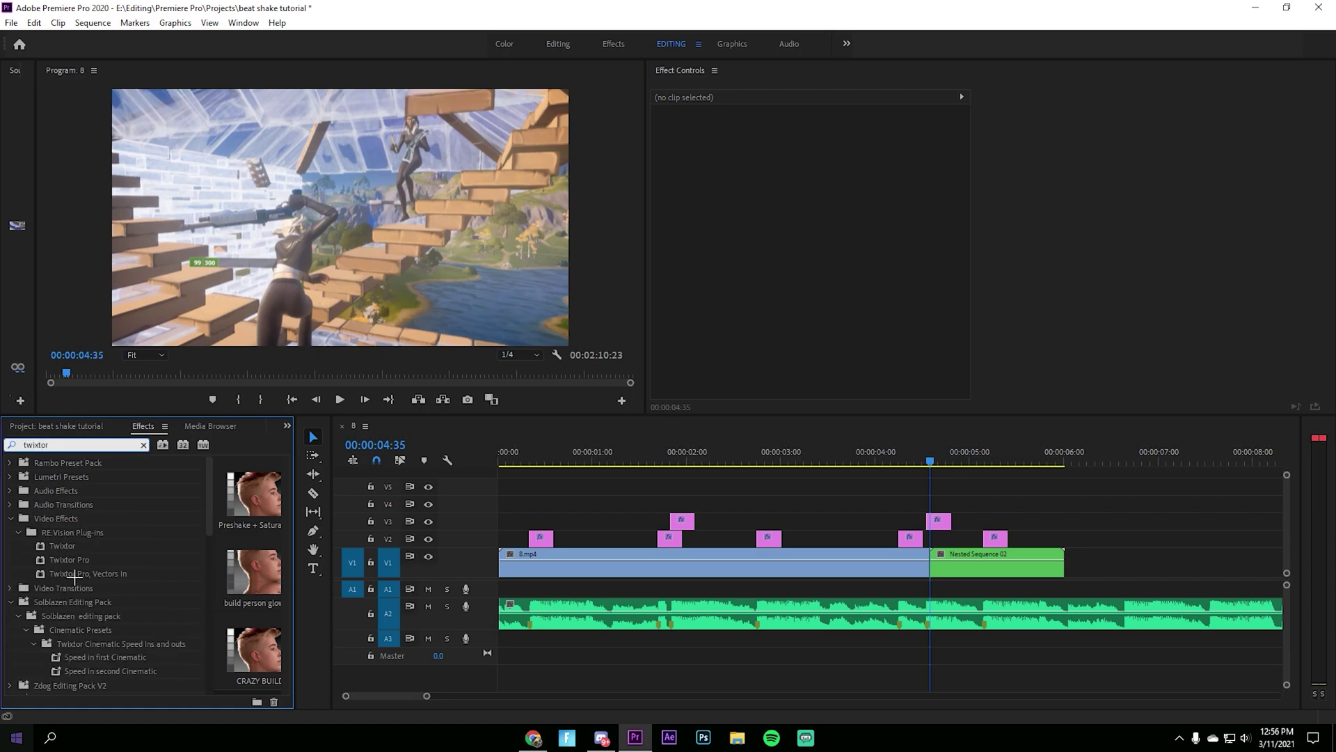
{"action": "left_click_drag", "start_coordinate": [69, 559], "coordinate": [985, 561]}
- Turn on keyframing for Twixtor Pro's Speed % at the start of Nested Sequence 02, at 00:00:04:35
{"action": "scroll", "coordinate": [781, 279], "scroll_direction": "down", "scroll_amount": 4}
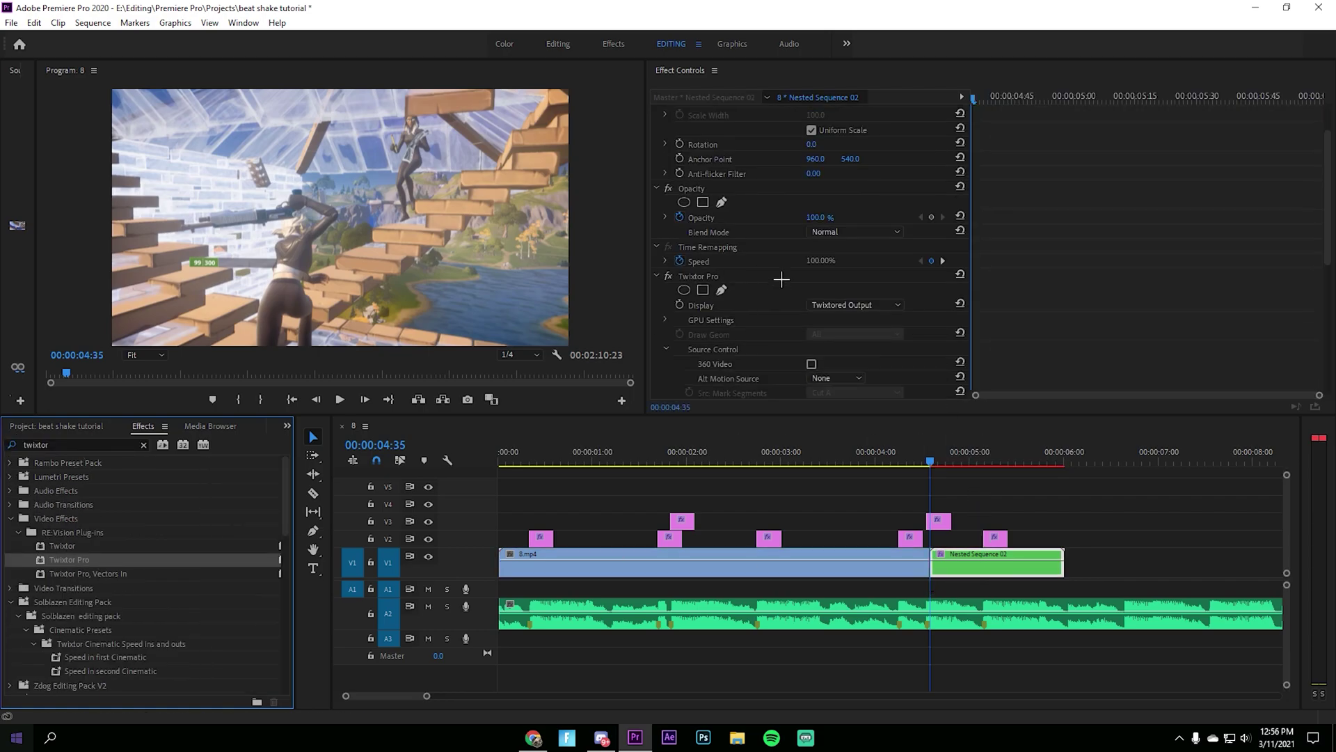
{"action": "scroll", "coordinate": [782, 279], "scroll_direction": "down", "scroll_amount": 7}
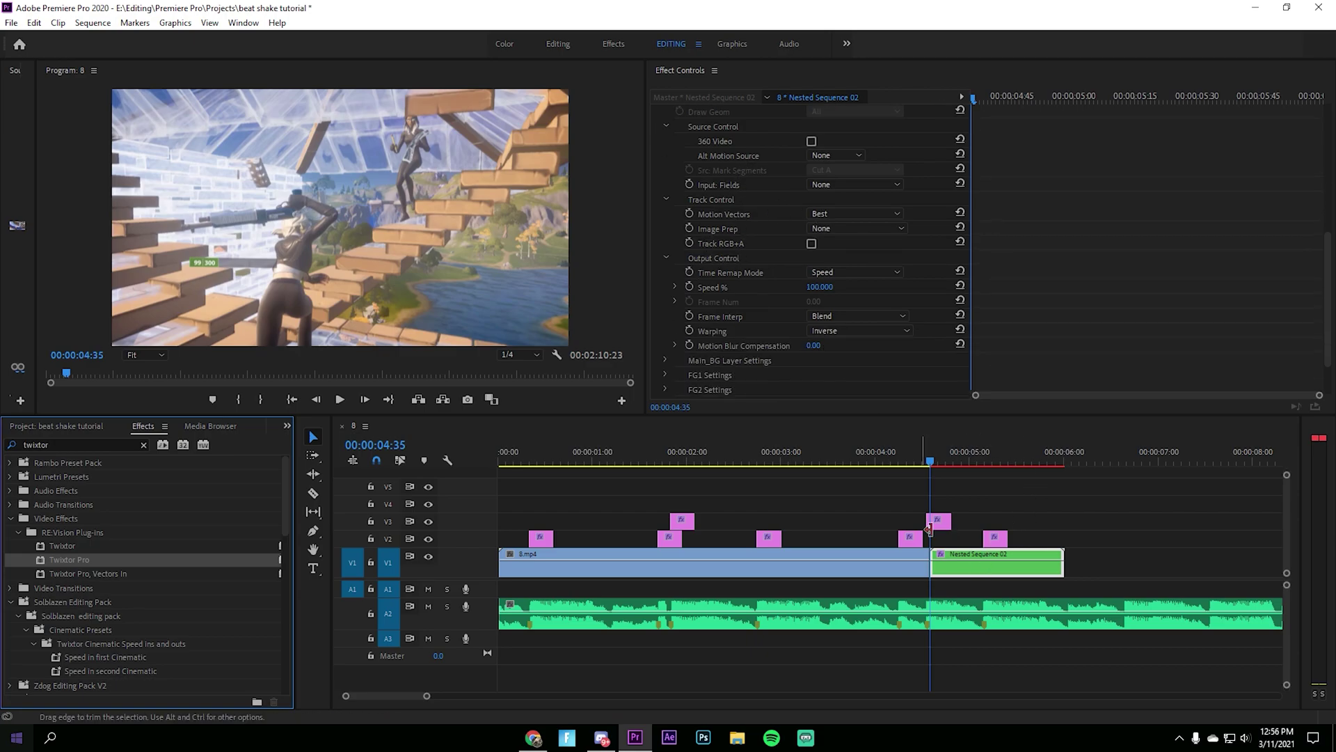
{"action": "left_click", "coordinate": [953, 568]}
{"action": "scroll", "coordinate": [761, 306], "scroll_direction": "up", "scroll_amount": 2}
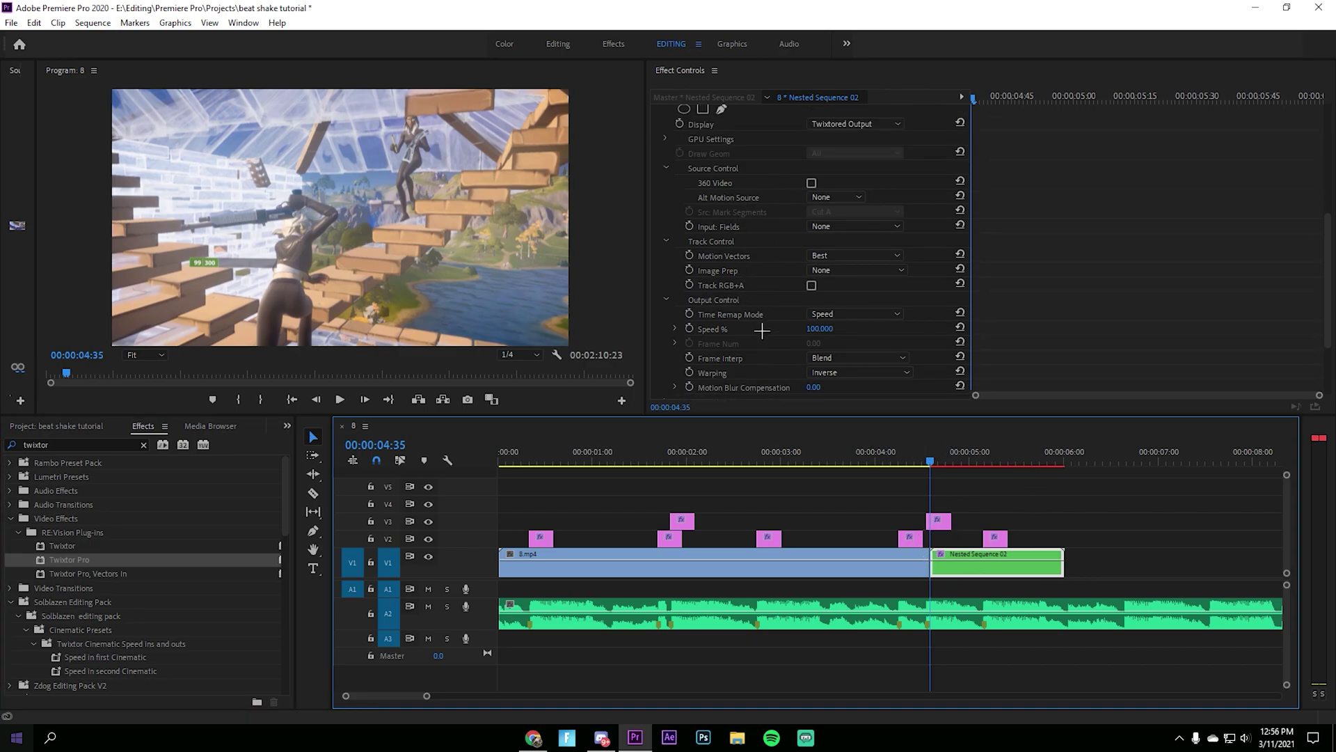
{"action": "left_click", "coordinate": [704, 338]}
- Add Speed % keyframes of 100 at 00:00:05:09, 00:00:05:14 and 00:00:05:19
{"action": "left_click", "coordinate": [961, 460]}
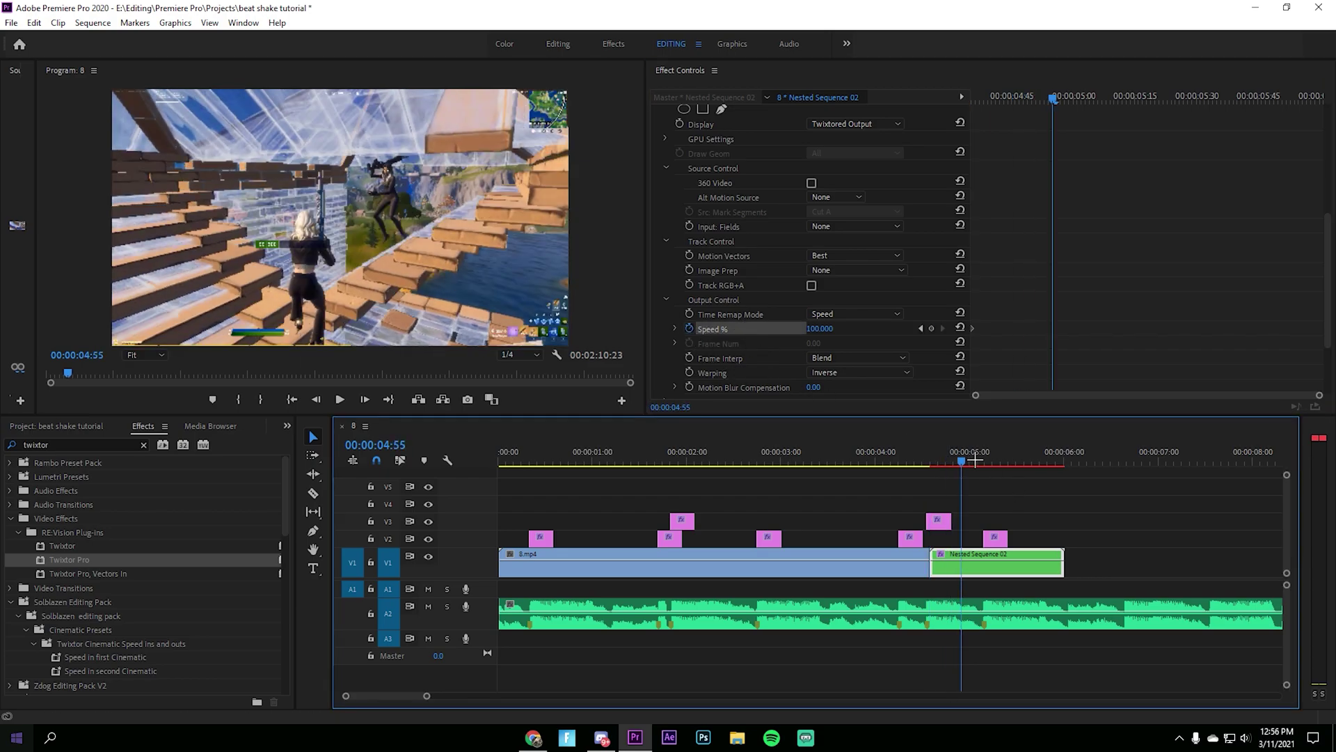
{"action": "left_click_drag", "start_coordinate": [974, 460], "coordinate": [983, 461]}
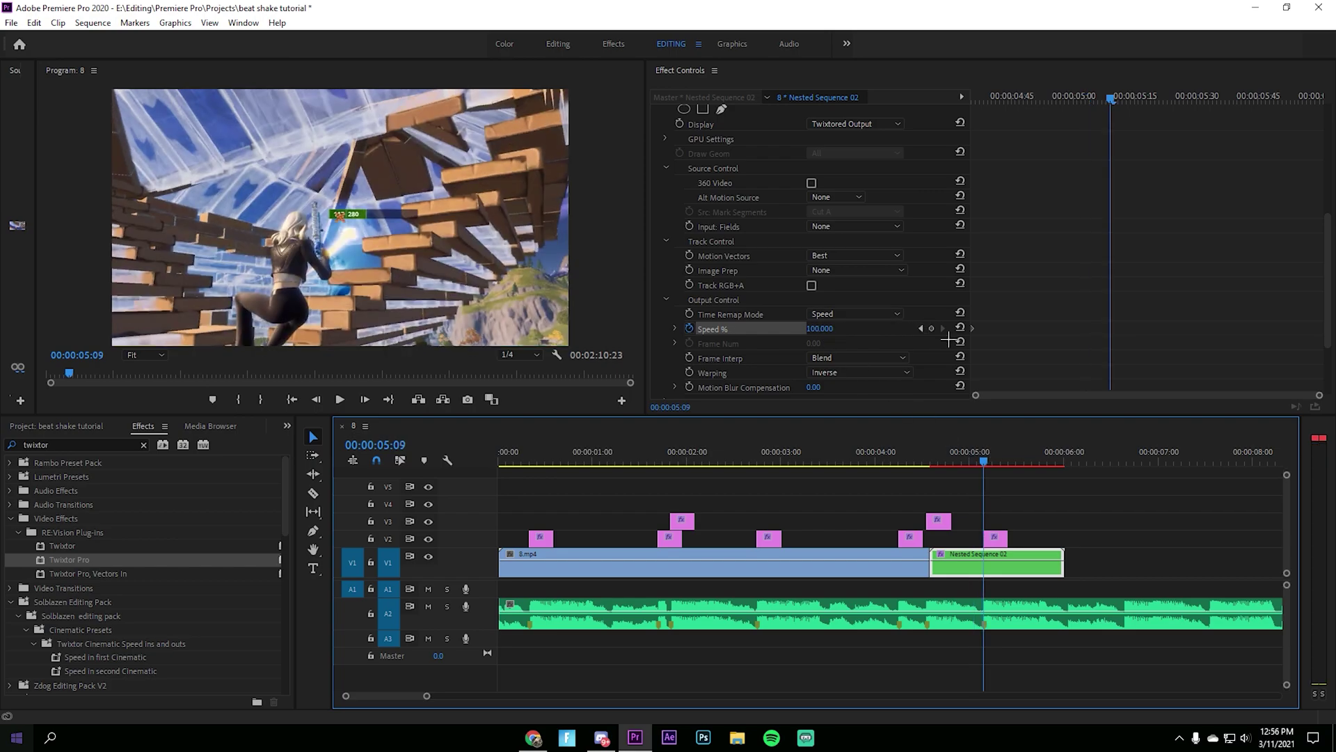
{"action": "left_click", "coordinate": [931, 328]}
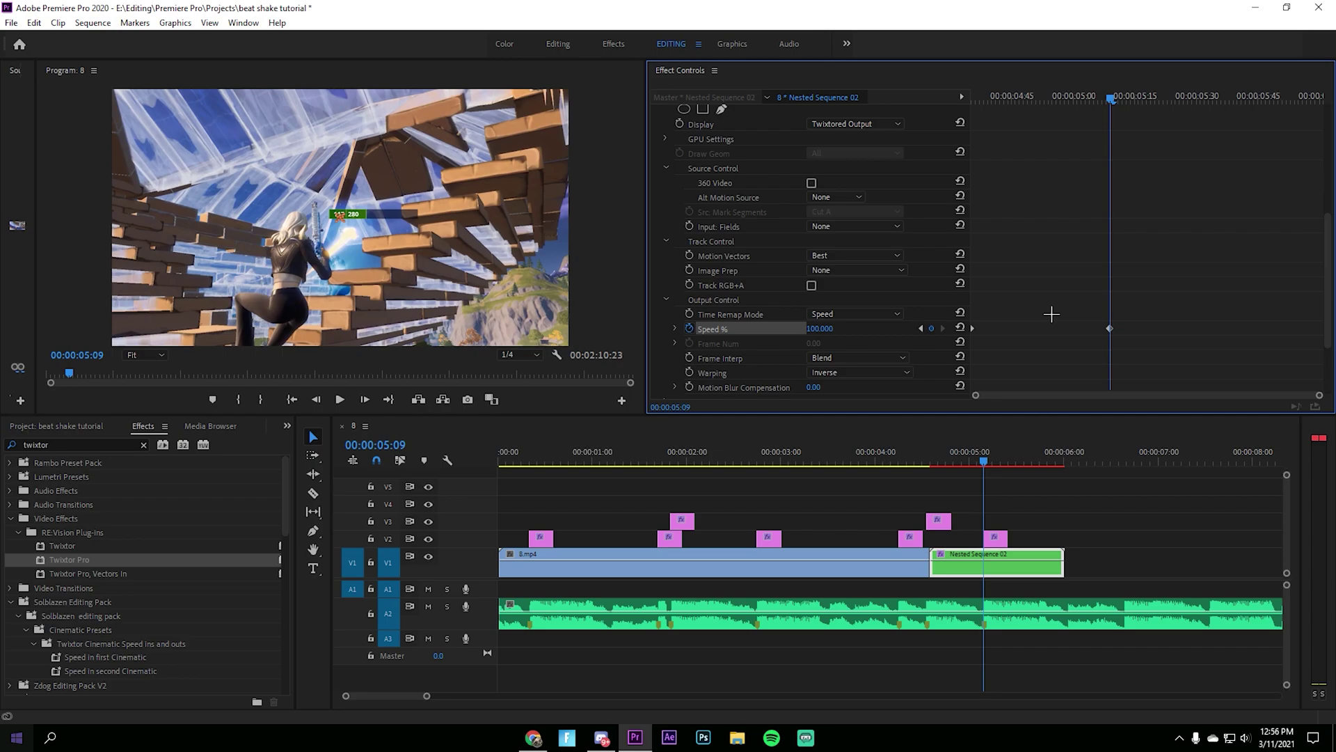
{"action": "key", "text": "shift+Right"}
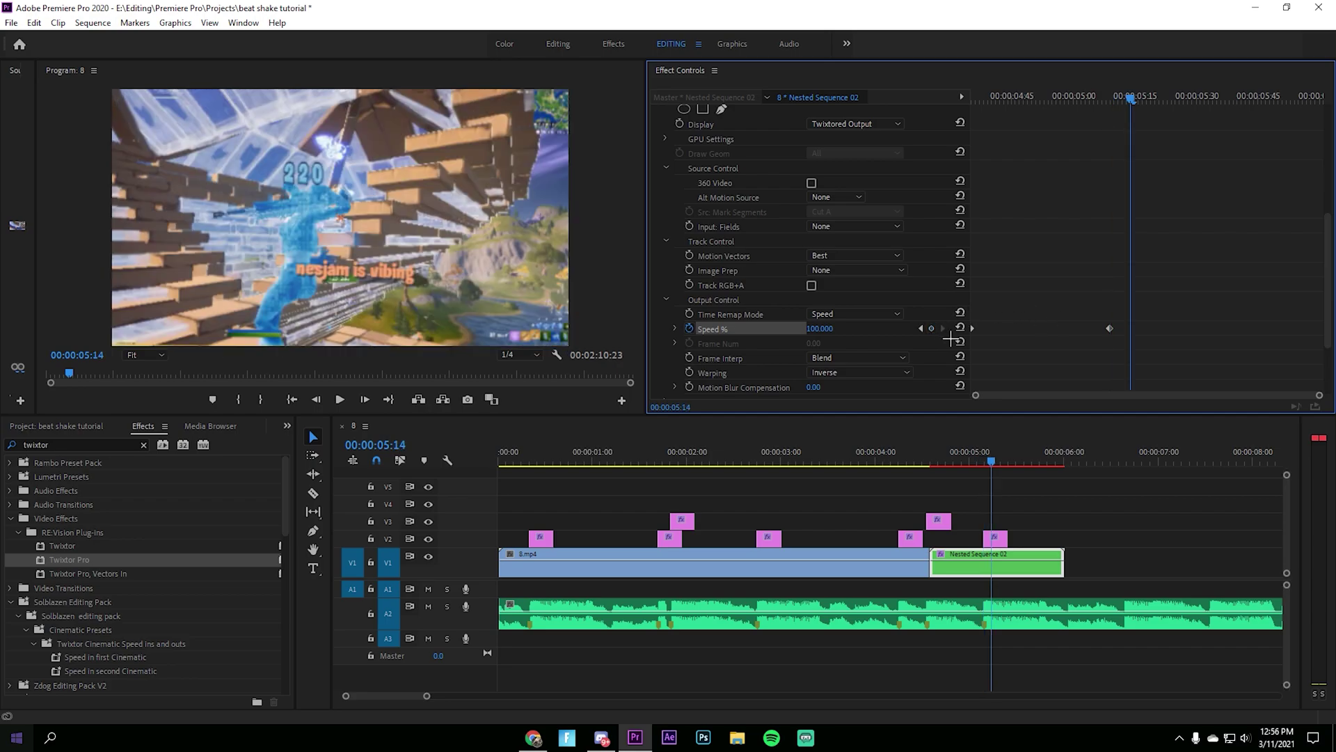
{"action": "key", "text": "shift+Right"}
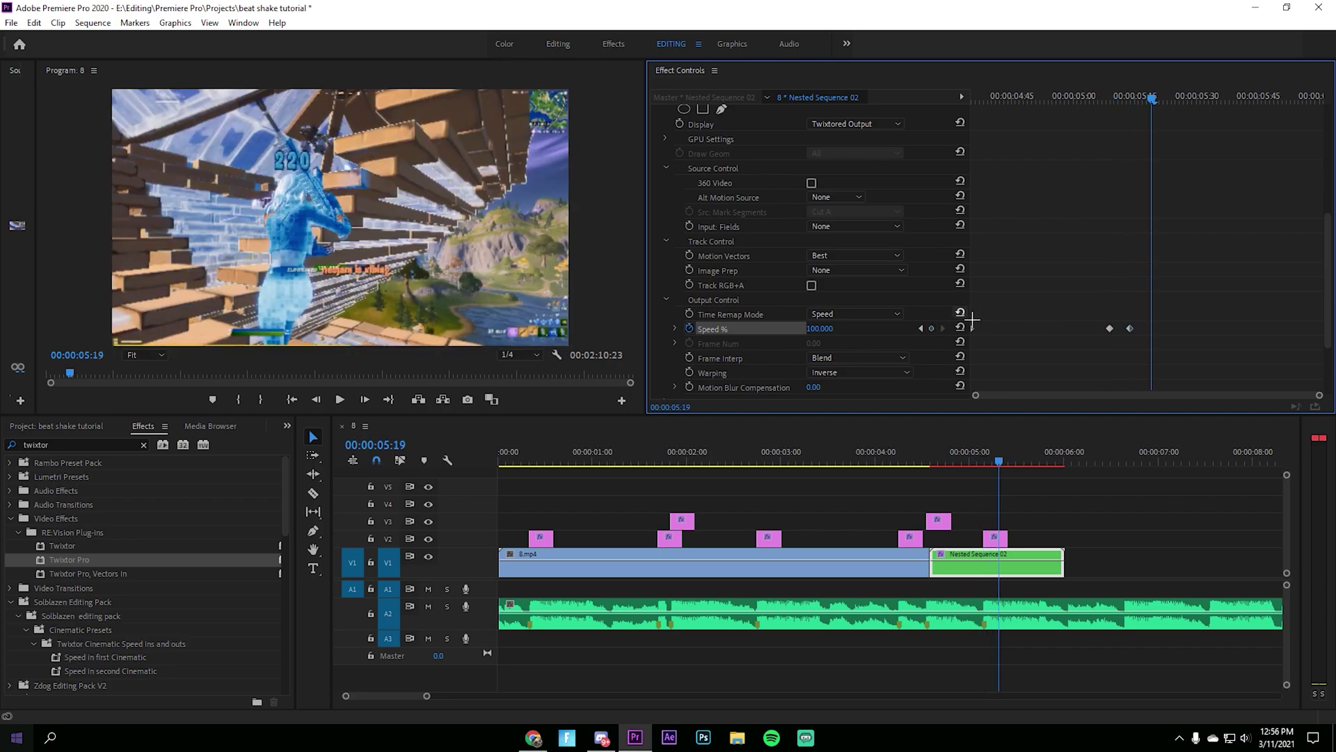
- Add another Speed % keyframe at 00:00:05:08, one frame before the last beat marker
{"action": "left_click", "coordinate": [922, 328]}
{"action": "left_click", "coordinate": [922, 328]}
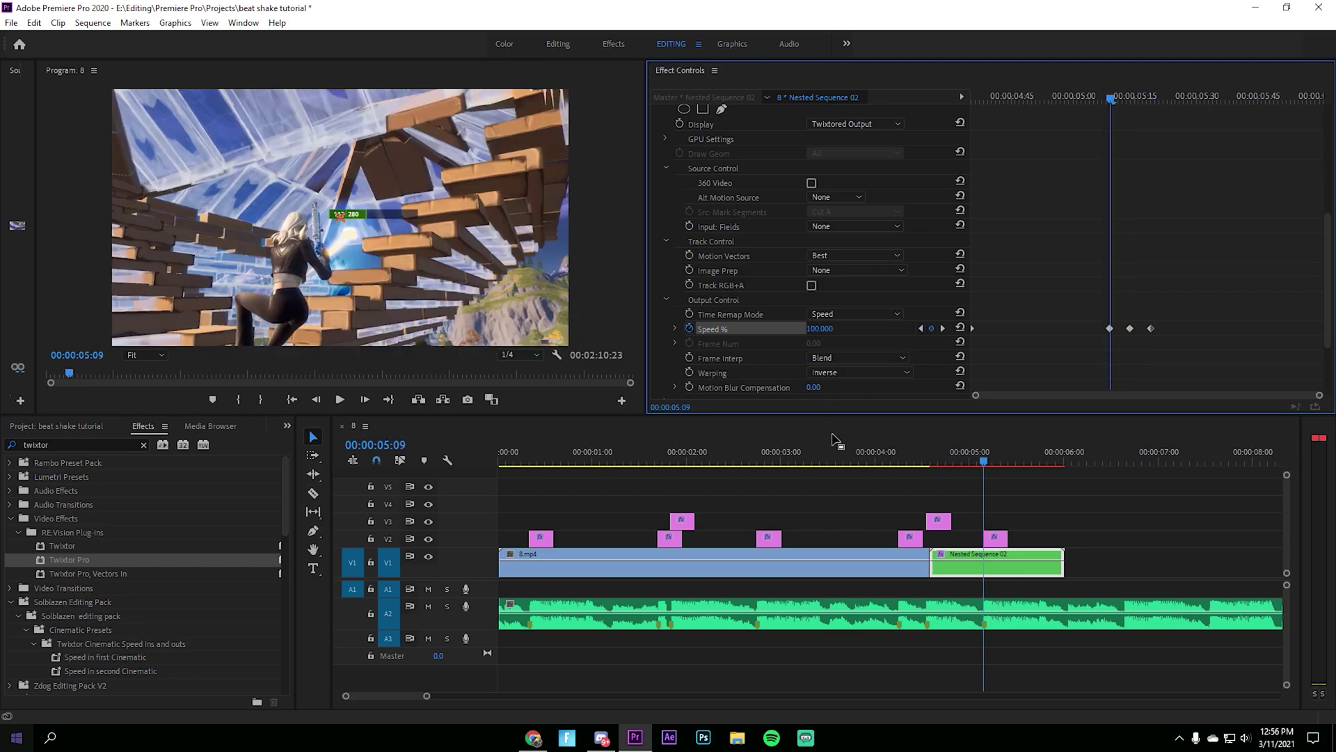
{"action": "left_click_drag", "start_coordinate": [973, 462], "coordinate": [986, 466]}
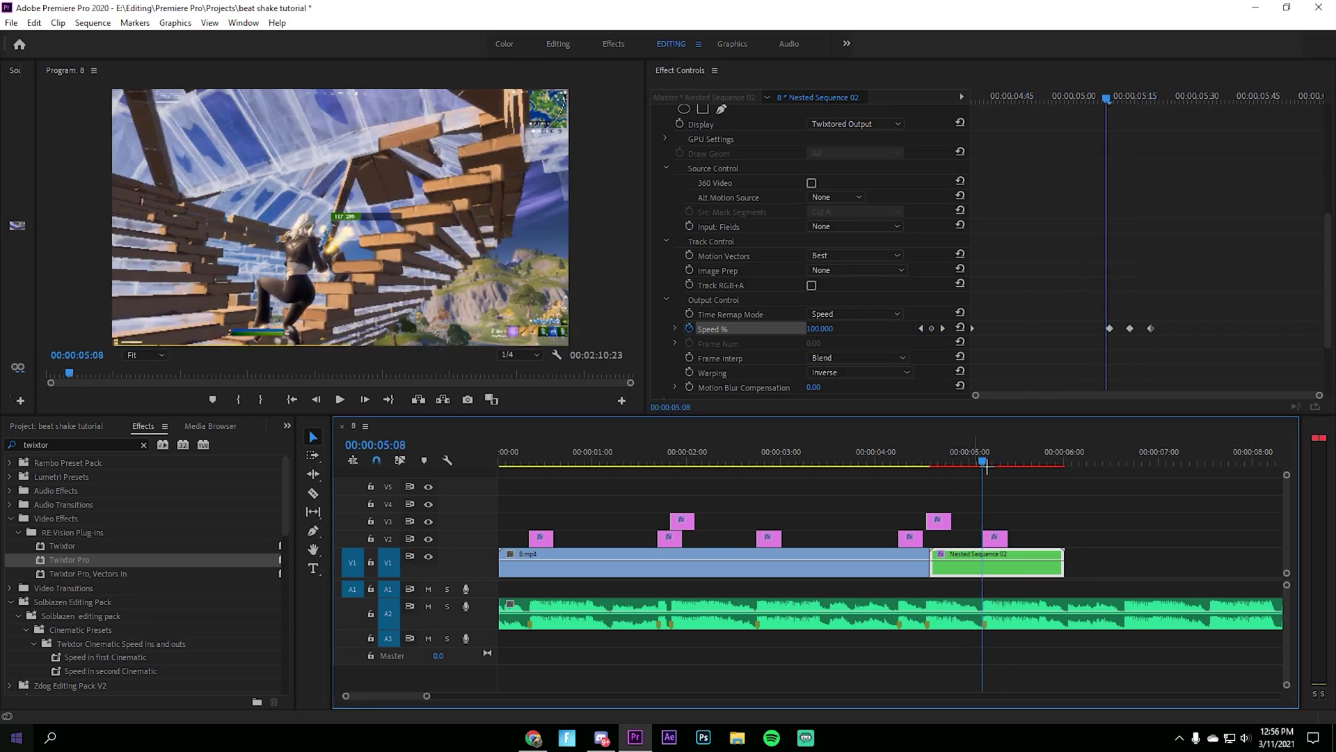
{"action": "left_click", "coordinate": [932, 329]}
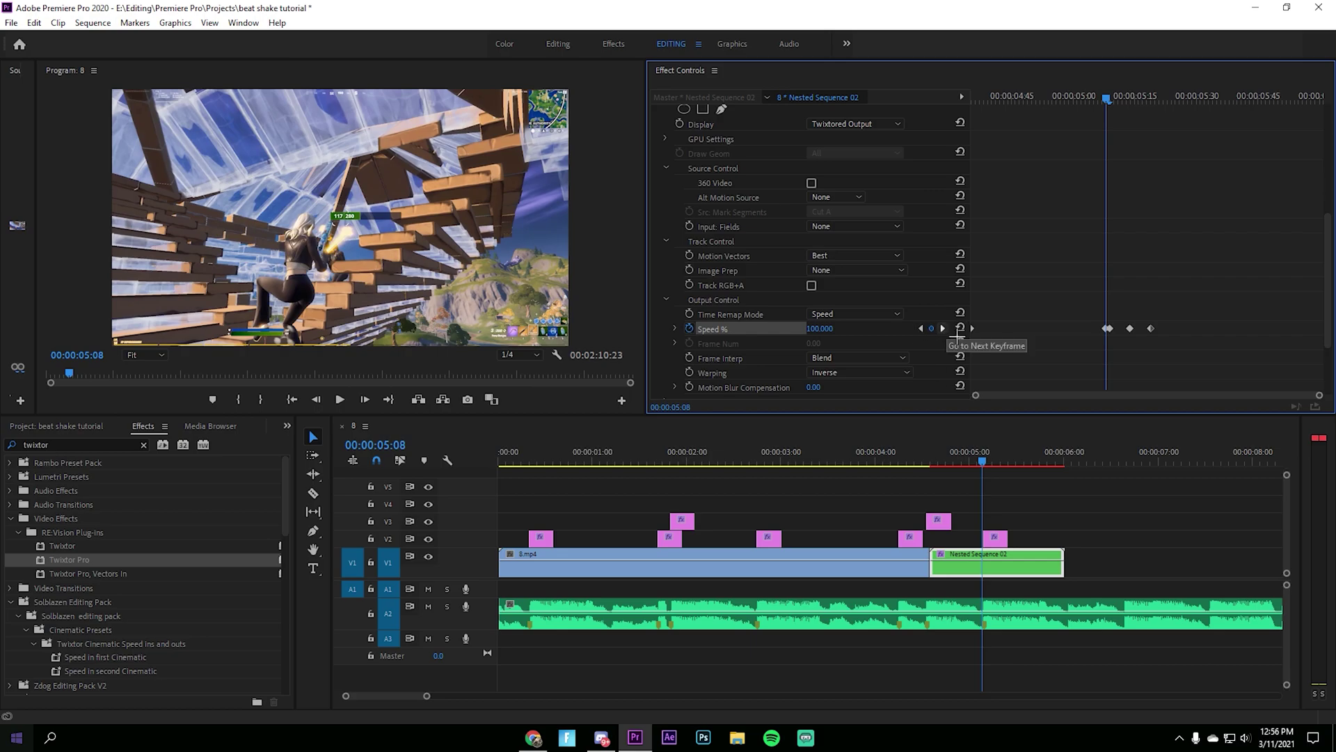
- Set the Twixtor Pro Speed % keyframe at 00:00:05:09 to 500
{"action": "left_click", "coordinate": [943, 329]}
{"action": "left_click", "coordinate": [826, 328]}
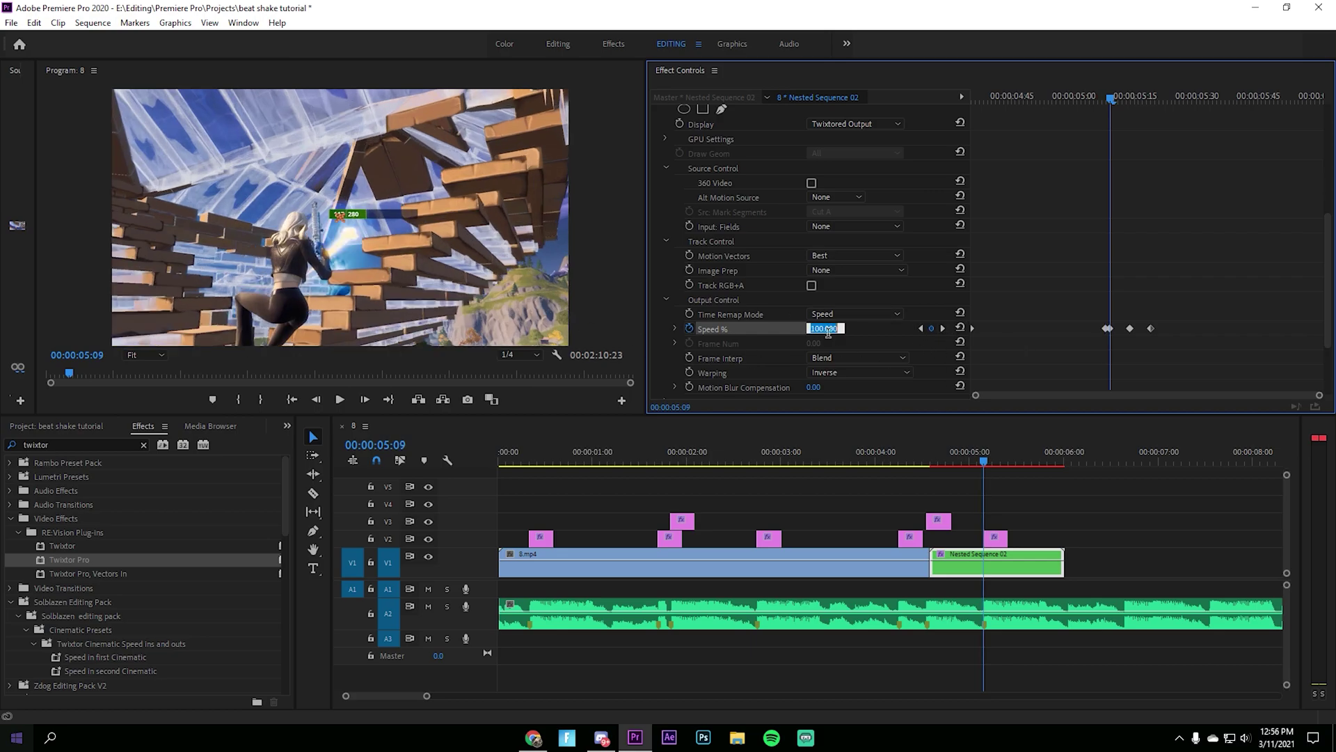
{"action": "key", "text": "Return"}
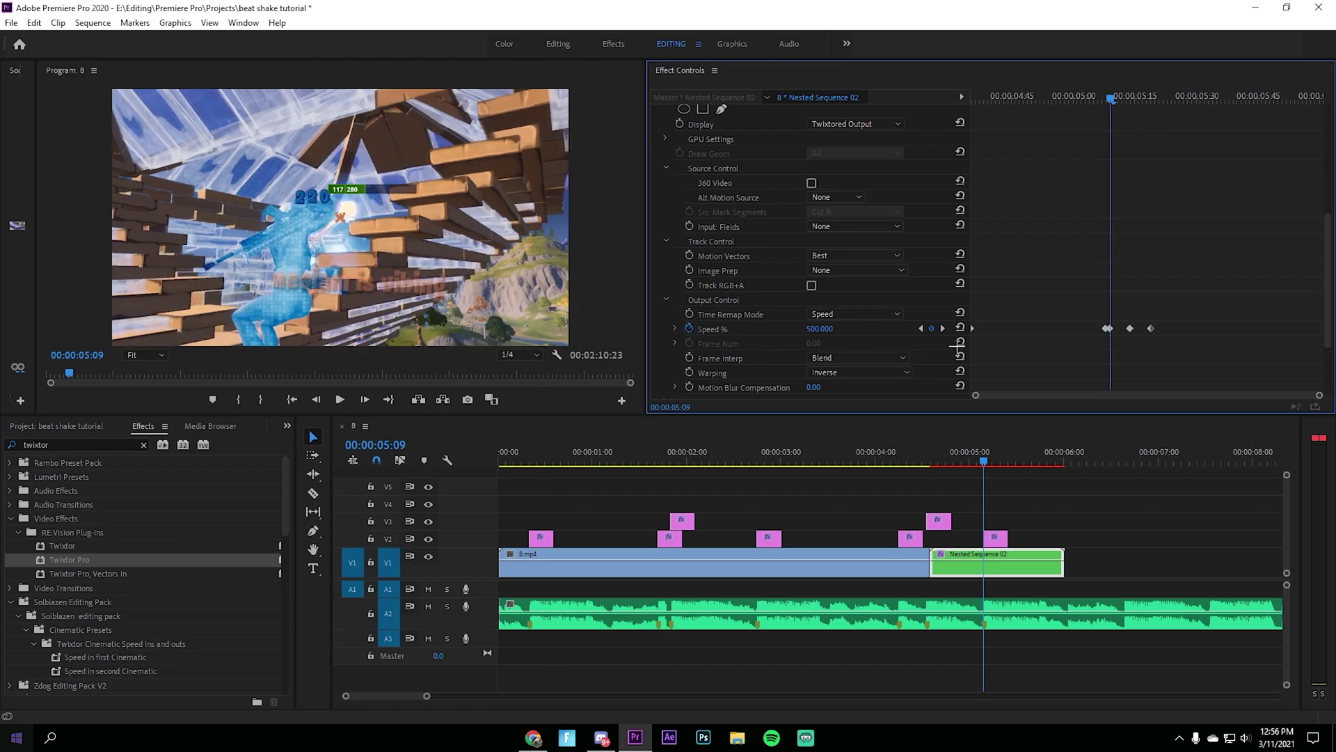
- Change the Speed % keyframe value at 00:00:05:08 and set the first keyframe, at 00:00:04:35, to 35
{"action": "left_click", "coordinate": [921, 328]}
{"action": "left_click", "coordinate": [826, 328]}
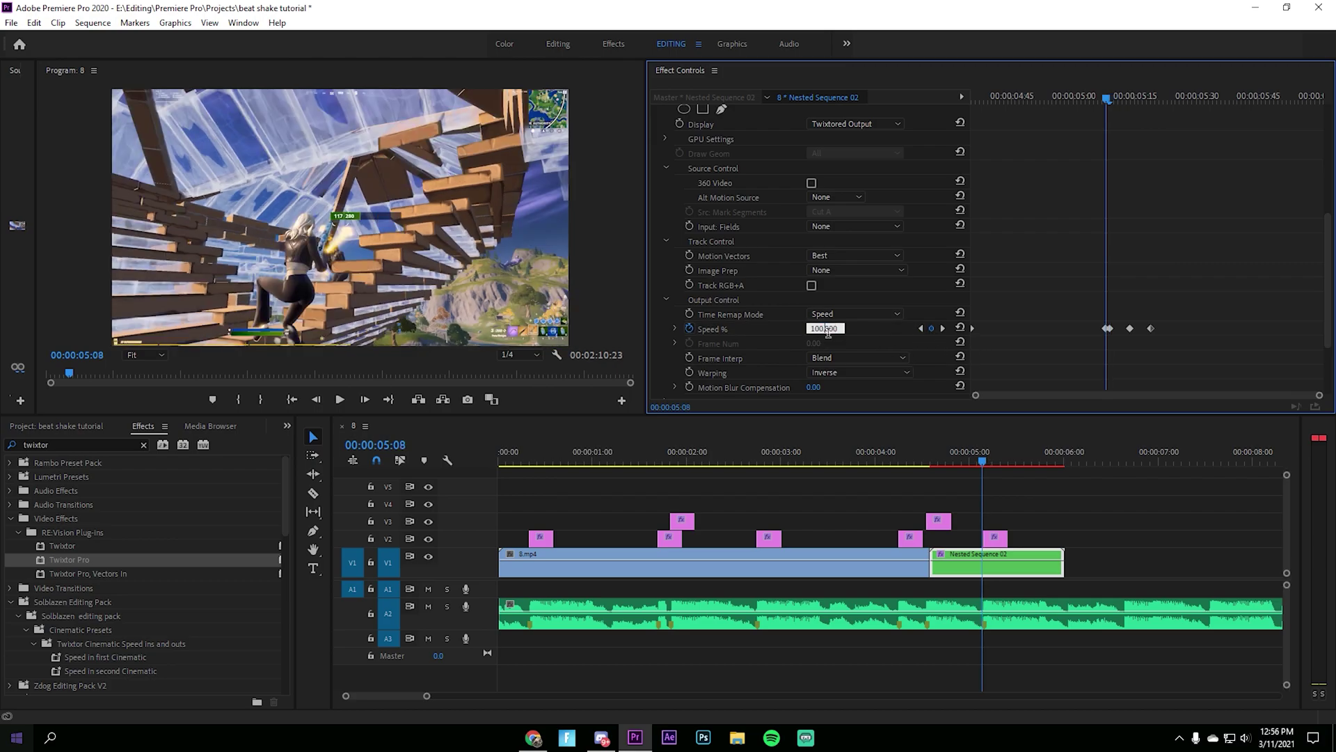
{"action": "key", "text": "Return"}
{"action": "left_click", "coordinate": [921, 328]}
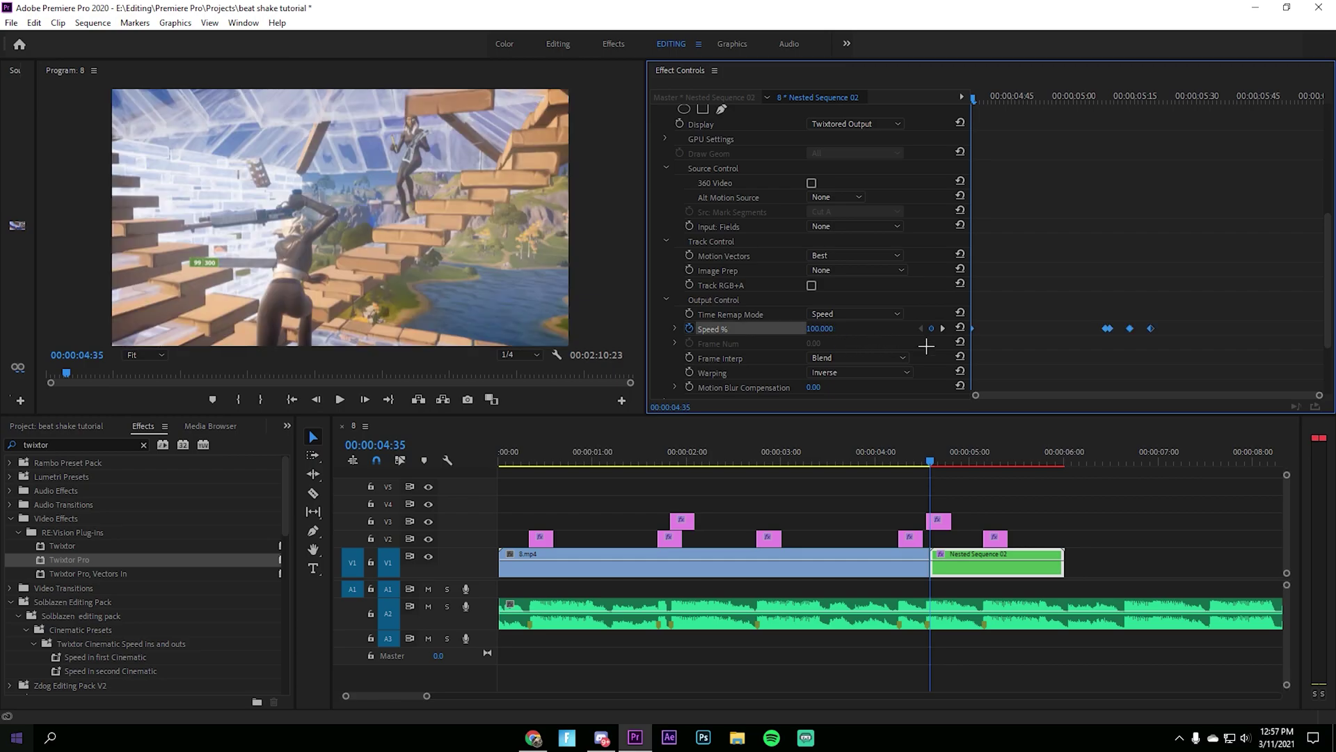
{"action": "left_click", "coordinate": [827, 329]}
{"action": "key", "text": "Return"}
- Set the Speed % keyframes to 200 at 00:00:05:14 and 50 at 00:00:05:19
{"action": "left_click", "coordinate": [943, 328]}
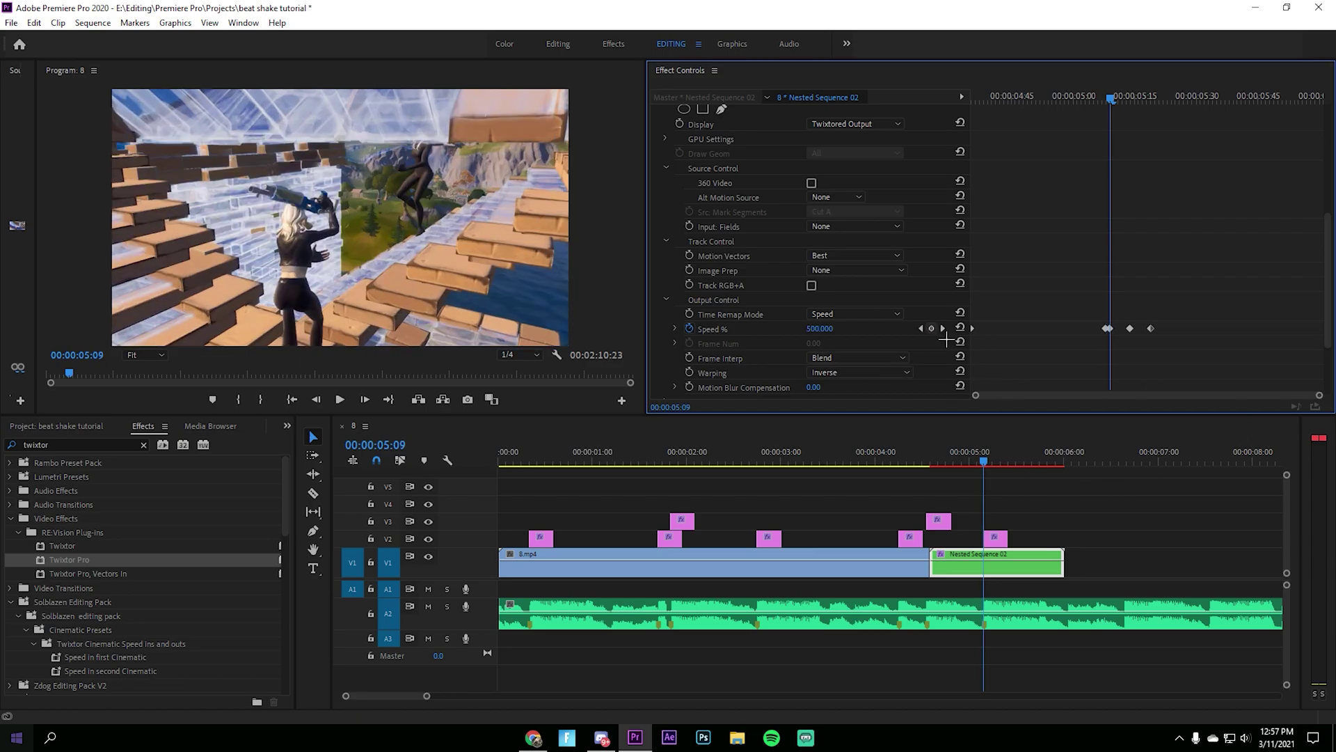
{"action": "left_click", "coordinate": [943, 329]}
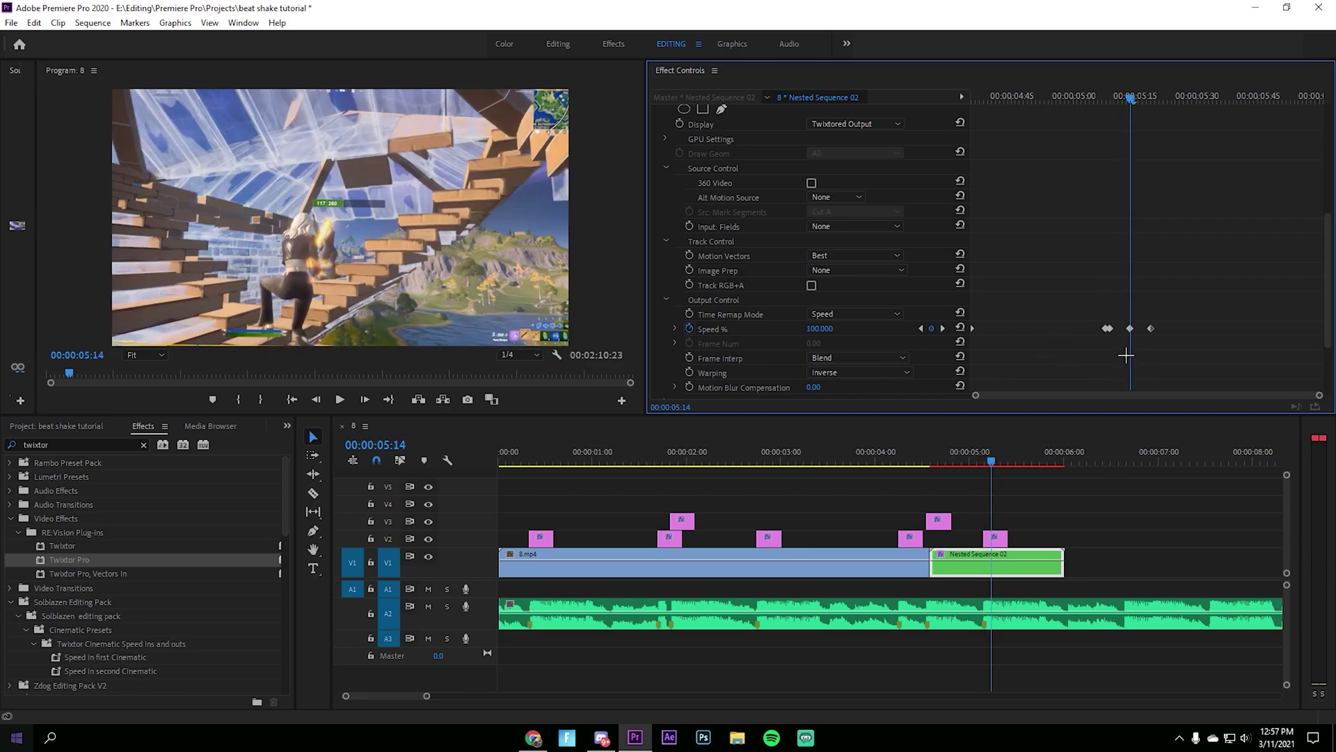
{"action": "left_click", "coordinate": [829, 330]}
{"action": "type", "text": "200"}
{"action": "key", "text": "Return"}
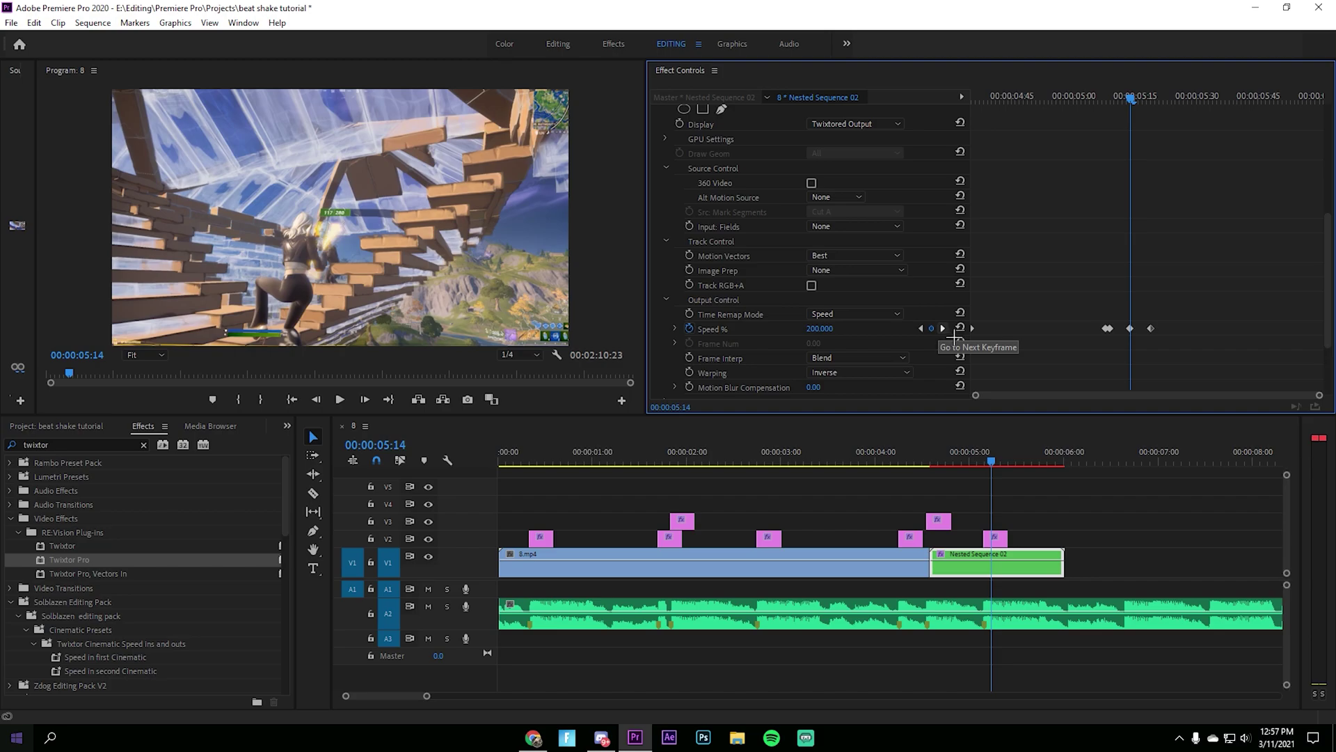
{"action": "left_click", "coordinate": [944, 328]}
{"action": "left_click", "coordinate": [826, 329]}
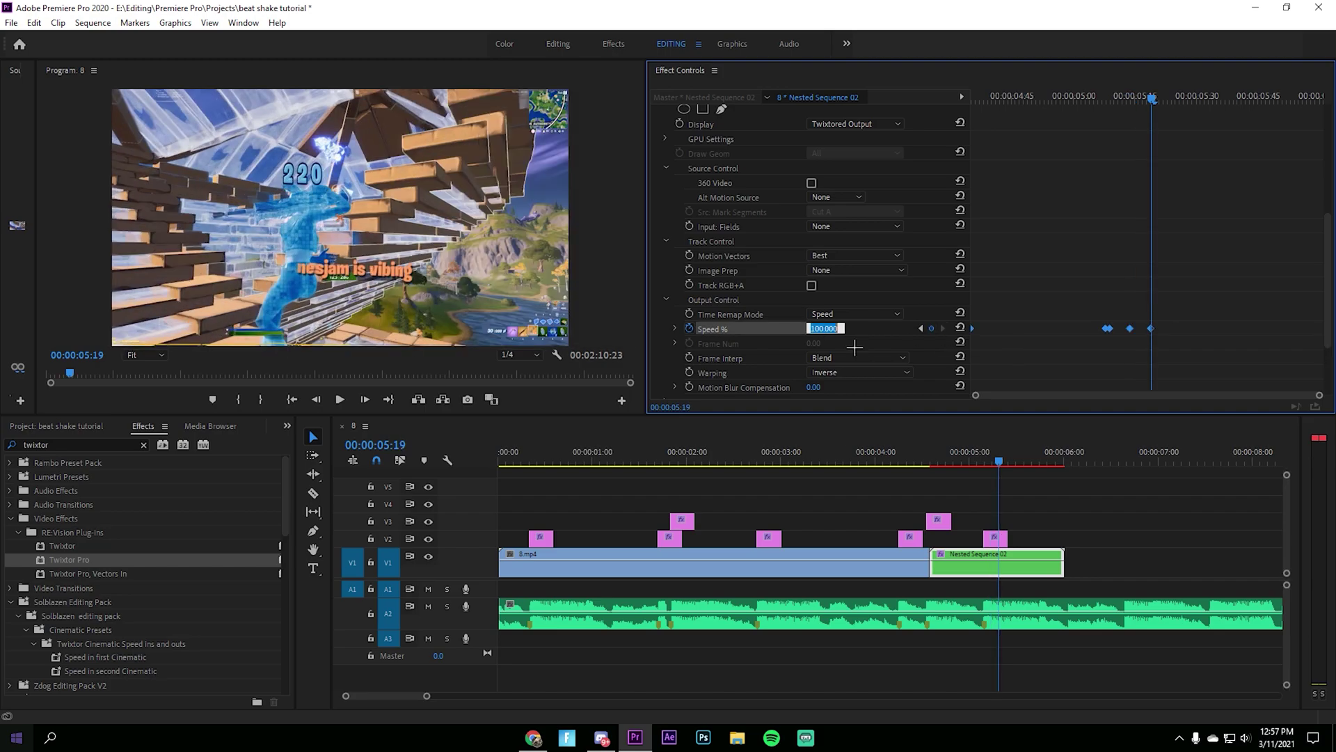
{"action": "left_click", "coordinate": [1082, 365]}
{"action": "left_click", "coordinate": [828, 331]}
{"action": "left_click", "coordinate": [877, 335]}
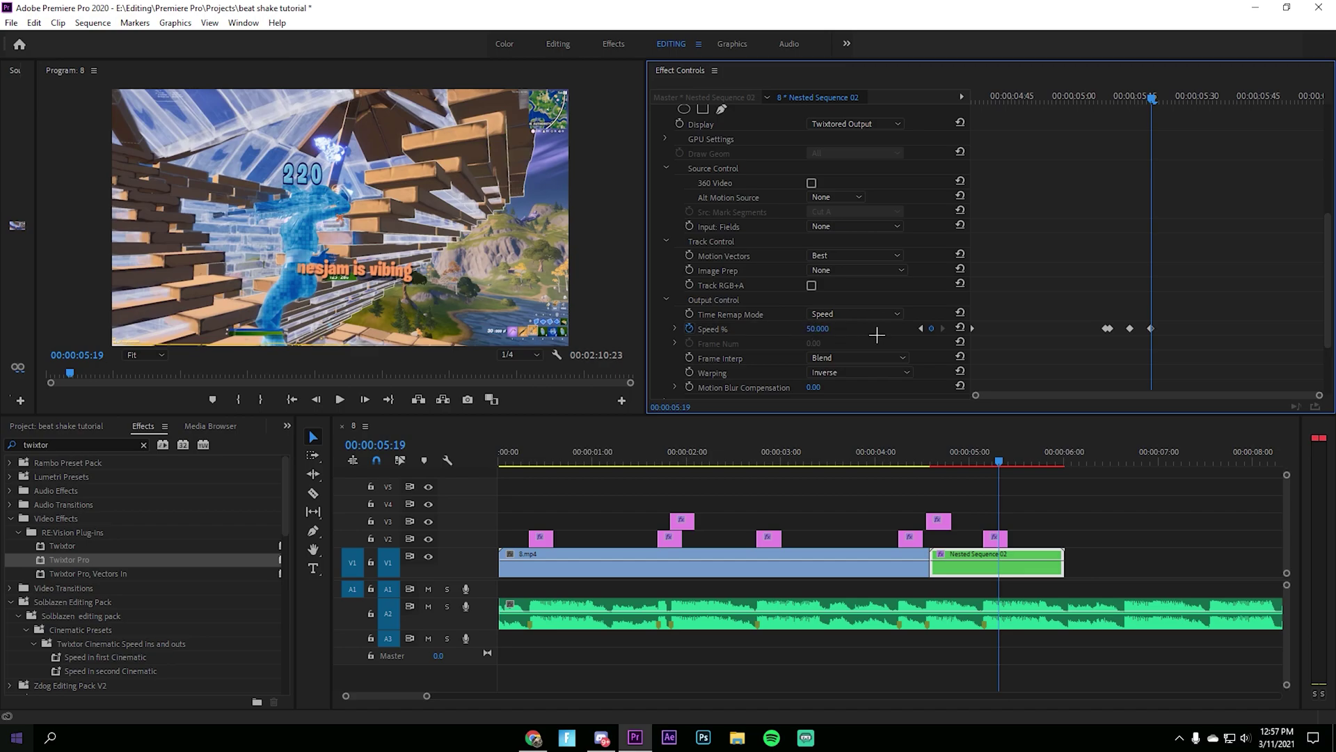
- Shift the last four Speed % keyframes on Nested Sequence 02 about five frames earlier
{"action": "left_click_drag", "start_coordinate": [937, 460], "coordinate": [856, 460]}
{"action": "left_click_drag", "start_coordinate": [971, 458], "coordinate": [983, 457]}
{"action": "mouse_move", "coordinate": [1079, 341]}
{"action": "left_mouse_down"}
{"action": "mouse_move", "coordinate": [1208, 313]}
{"action": "mouse_move", "coordinate": [1098, 340]}
{"action": "left_mouse_up"}
{"action": "left_click", "coordinate": [1159, 312]}
- Play the sequence from 00:00:04:07 through Nested Sequence 02 and check the speed change against the beat at 00:00:05:09
{"action": "left_click", "coordinate": [891, 454]}
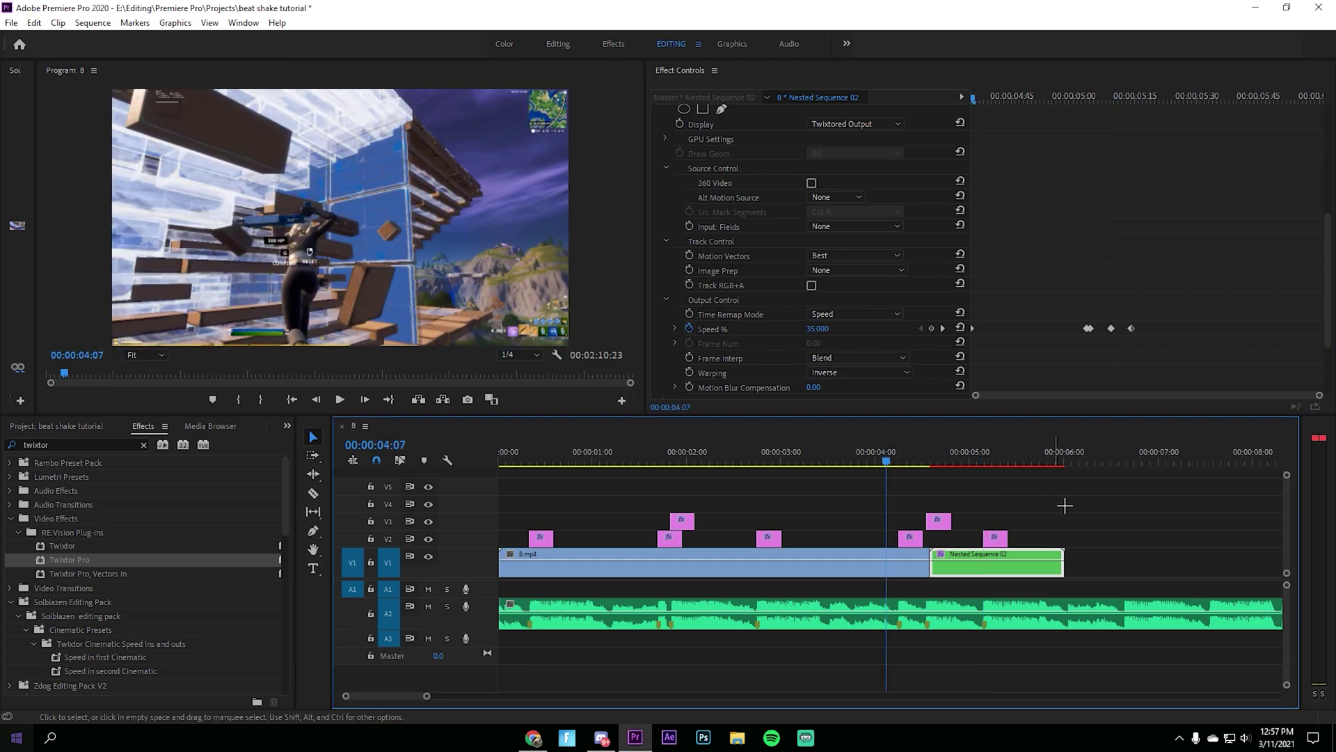
{"action": "left_click", "coordinate": [1064, 505]}
{"action": "key", "text": "space"}
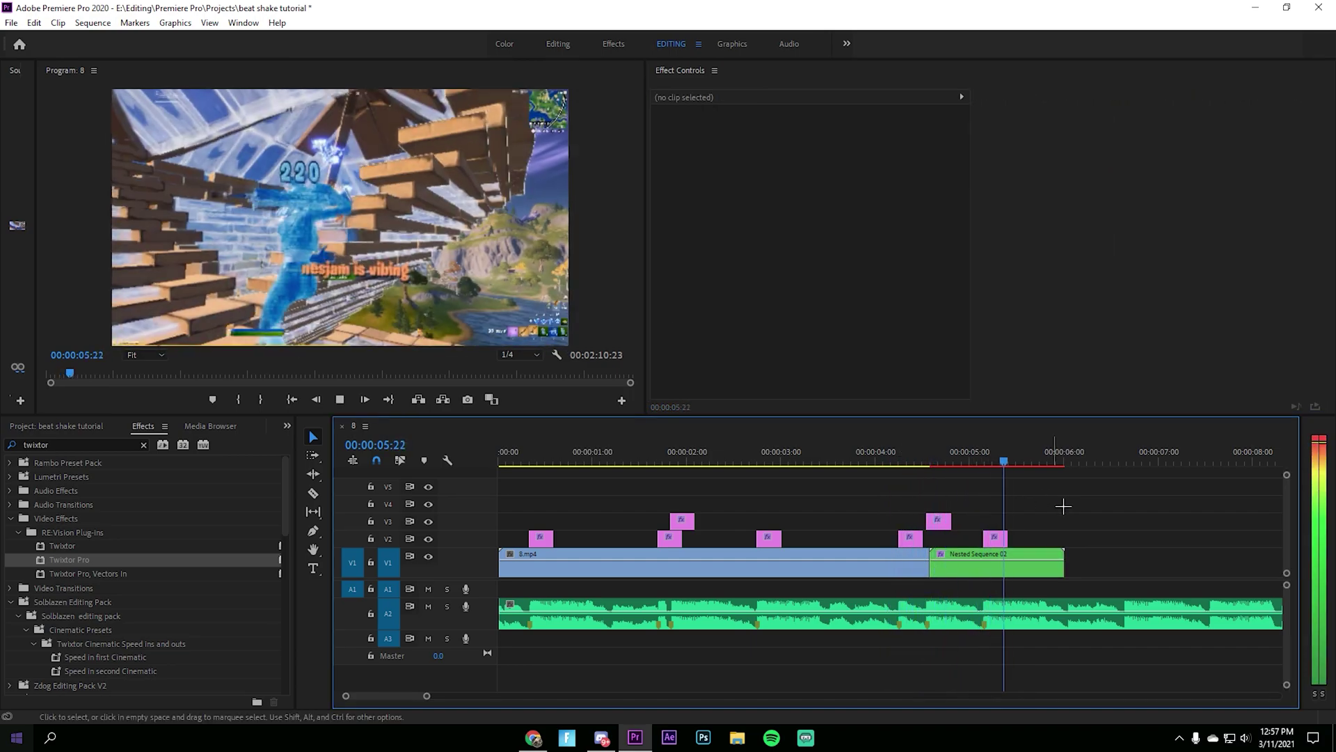
{"action": "key", "text": "space"}
{"action": "left_click", "coordinate": [930, 454]}
{"action": "left_click", "coordinate": [984, 462]}
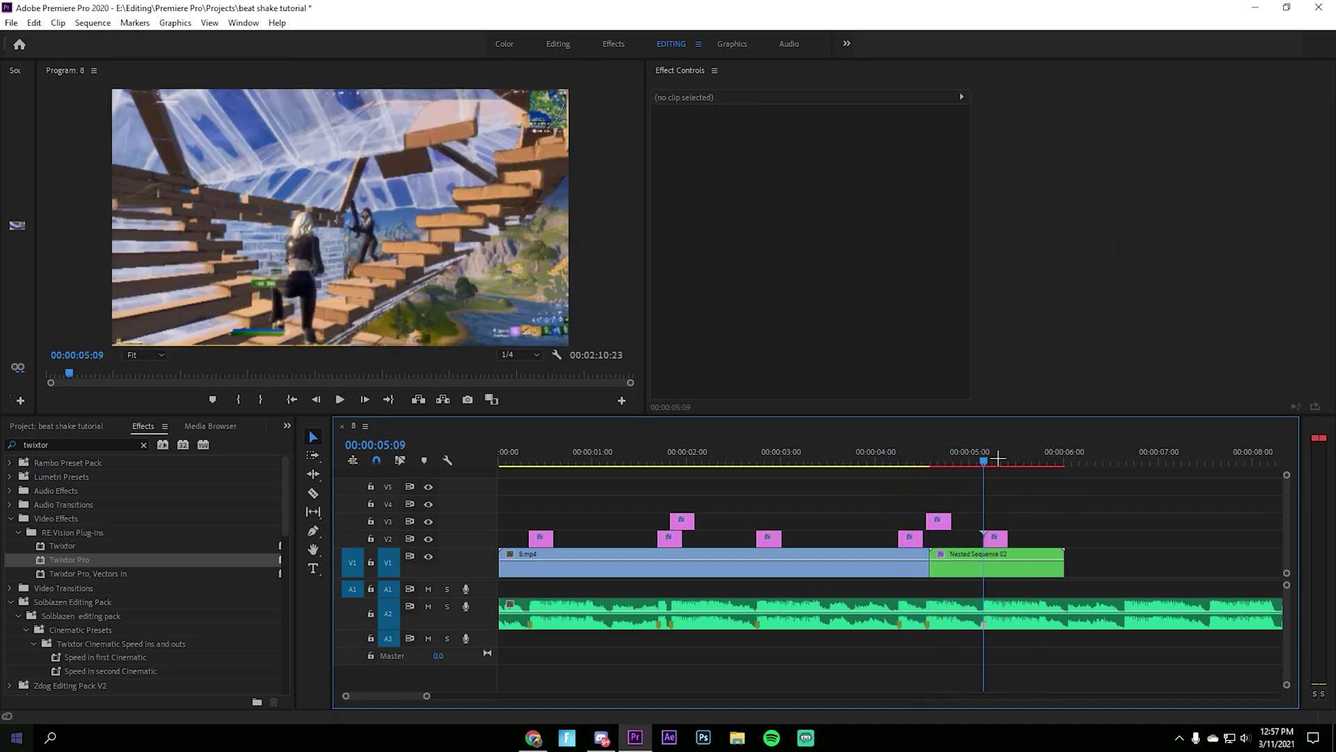
{"action": "left_click", "coordinate": [1009, 561]}
{"action": "scroll", "coordinate": [784, 311], "scroll_direction": "down", "scroll_amount": 3}
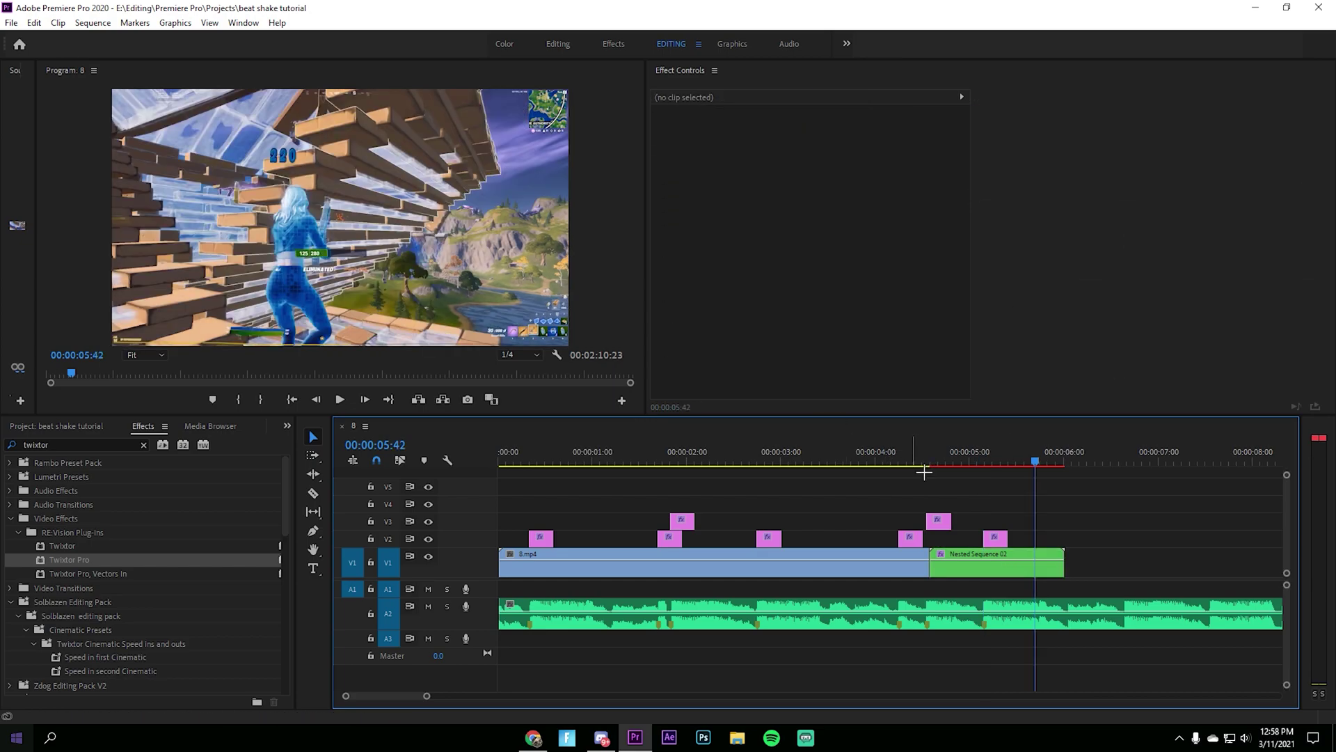
- Step through Nested Sequence 02 to the shot frame at 00:00:05:13 and add a clip marker there
{"action": "left_click_drag", "start_coordinate": [919, 471], "coordinate": [996, 461]}
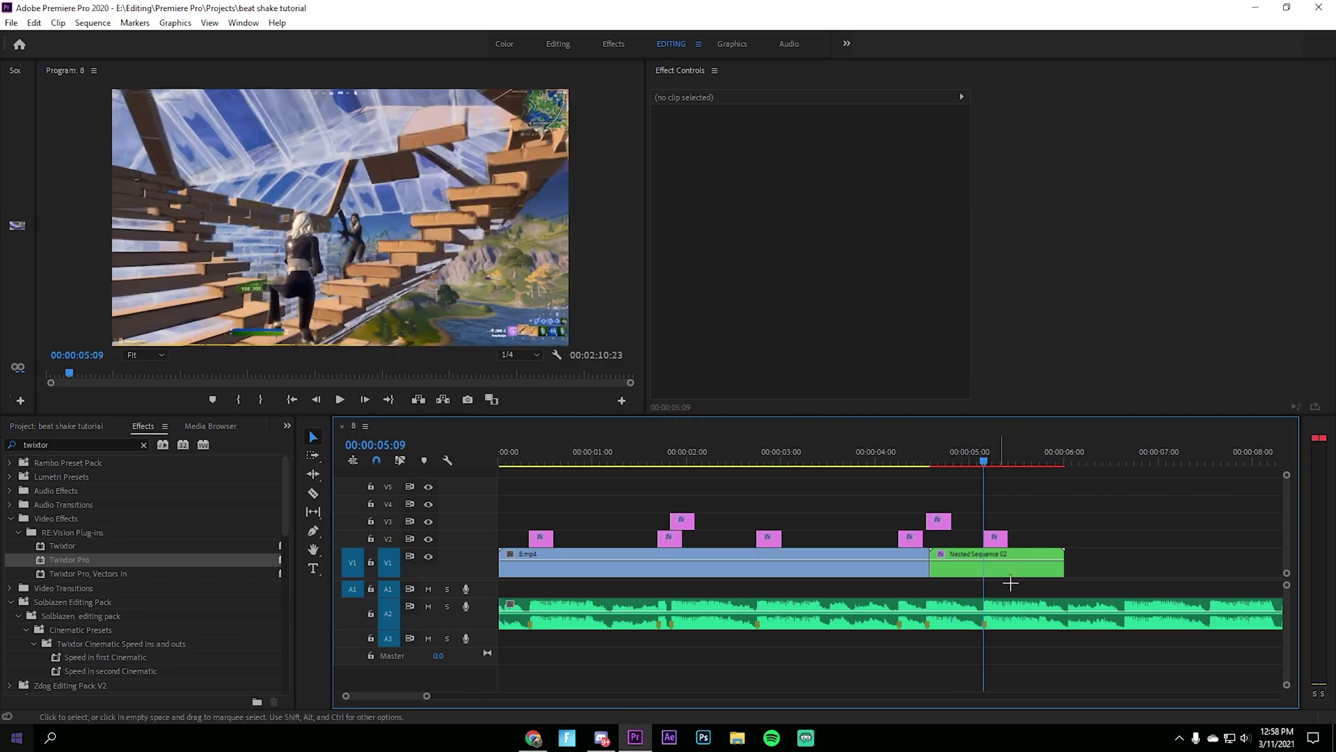
{"action": "left_click_drag", "start_coordinate": [1015, 459], "coordinate": [1009, 462]}
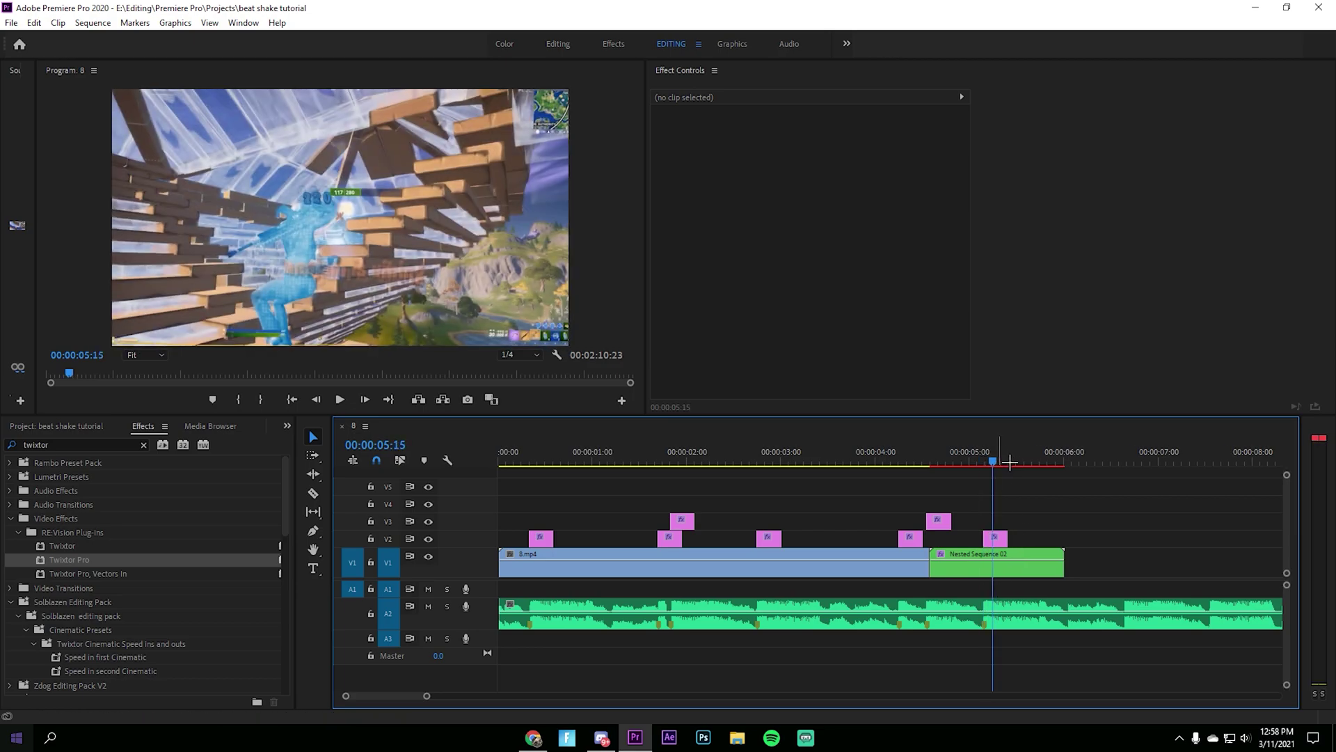
{"action": "key", "text": "Left"}
{"action": "key", "text": "Left"}
{"action": "key", "text": "Left"}
{"action": "key", "text": "Left"}
{"action": "key", "text": "Left"}
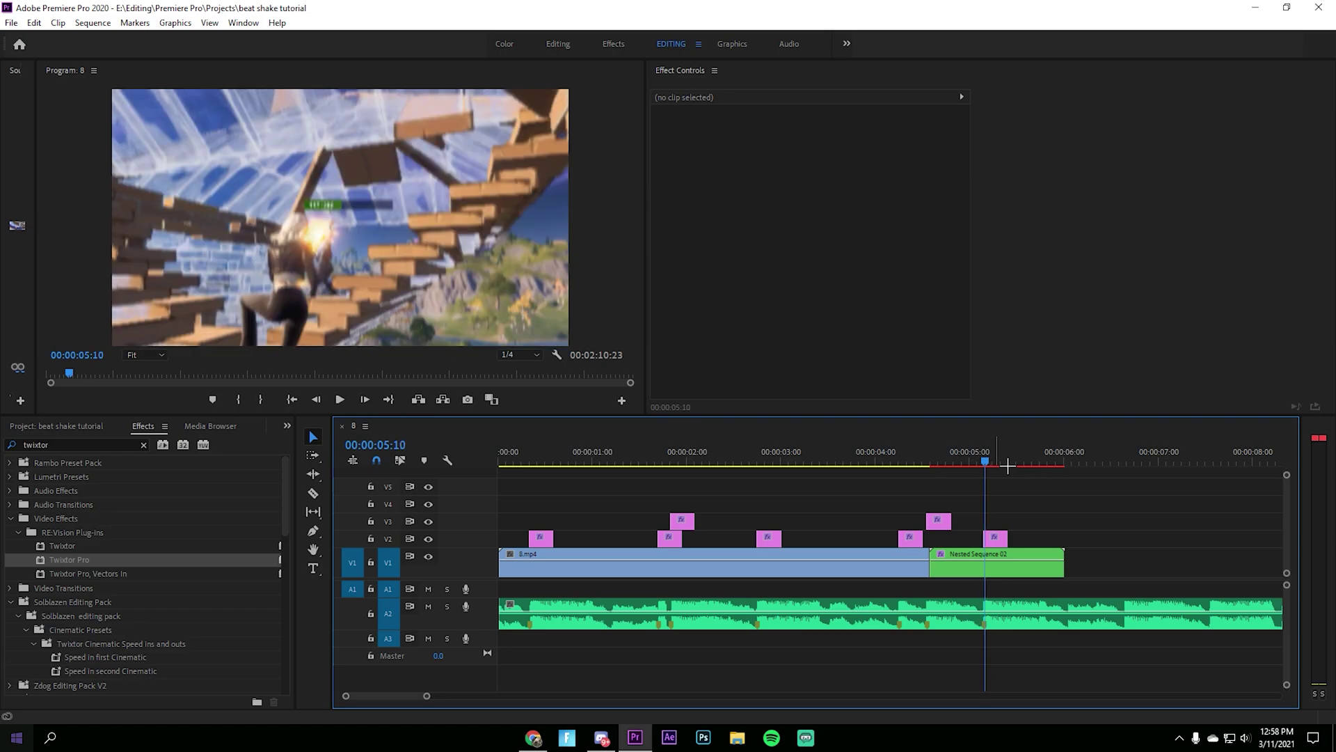
{"action": "key", "text": "Right"}
{"action": "key", "text": "Right"}
{"action": "key", "text": "Right"}
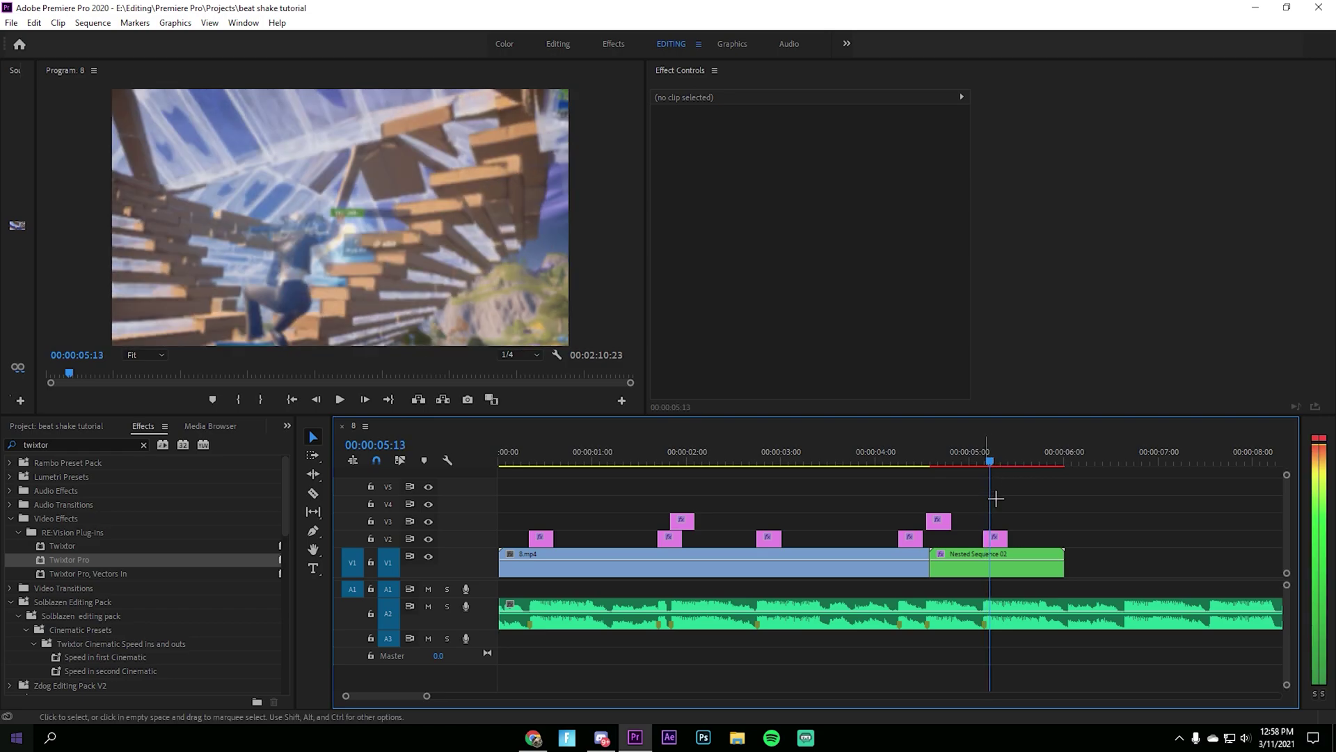
{"action": "left_click", "coordinate": [991, 576]}
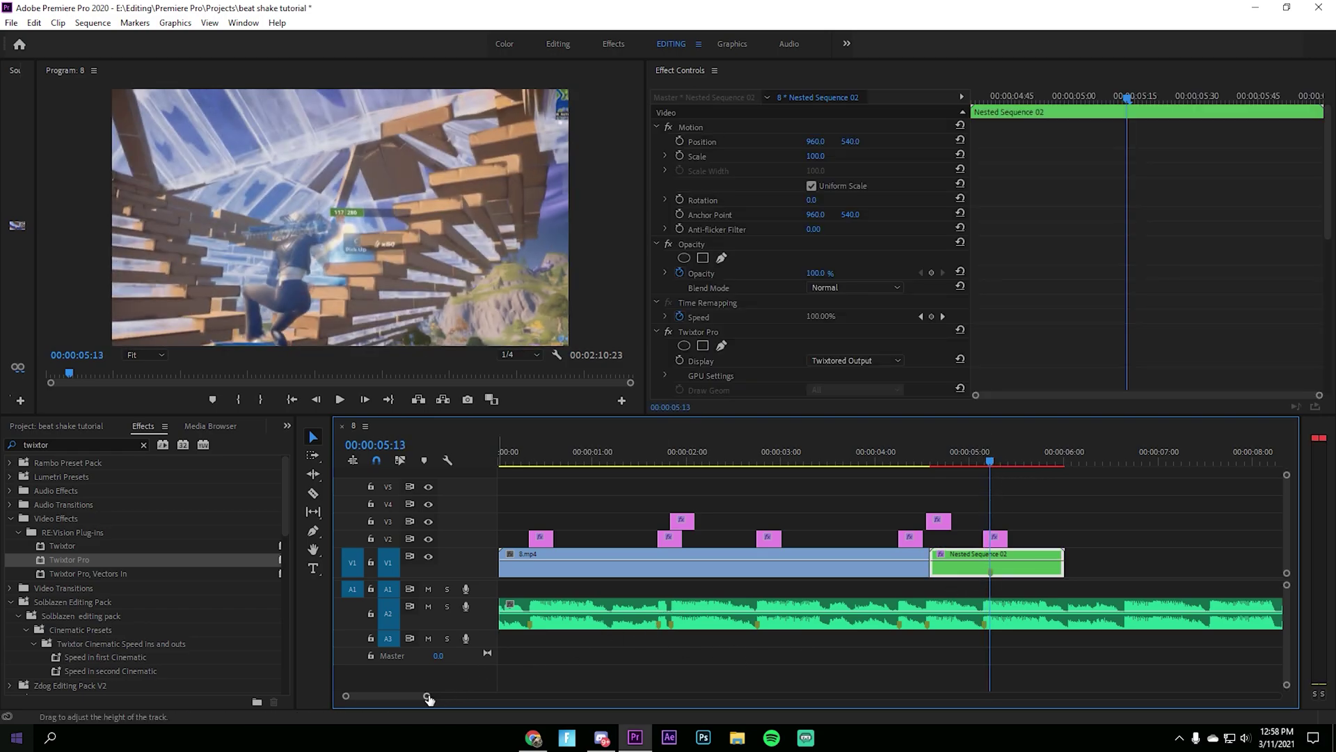
- Trim the start of 8.mp4 and move both video clips about four frames earlier, aligning the nested clip's marker with the 00:00:05:09 beat marker
{"action": "left_click_drag", "start_coordinate": [427, 696], "coordinate": [468, 699]}
{"action": "left_click_drag", "start_coordinate": [504, 571], "coordinate": [582, 573]}
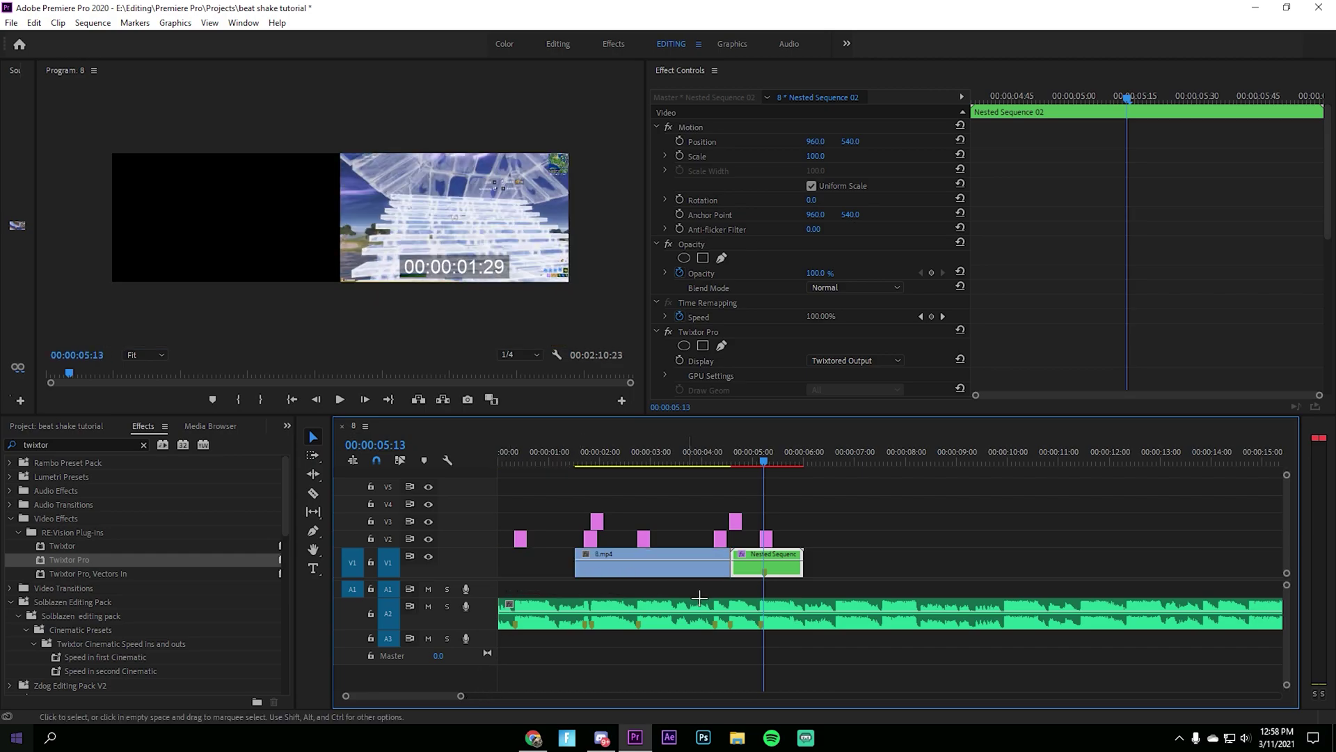
{"action": "left_click_drag", "start_coordinate": [689, 586], "coordinate": [785, 583]}
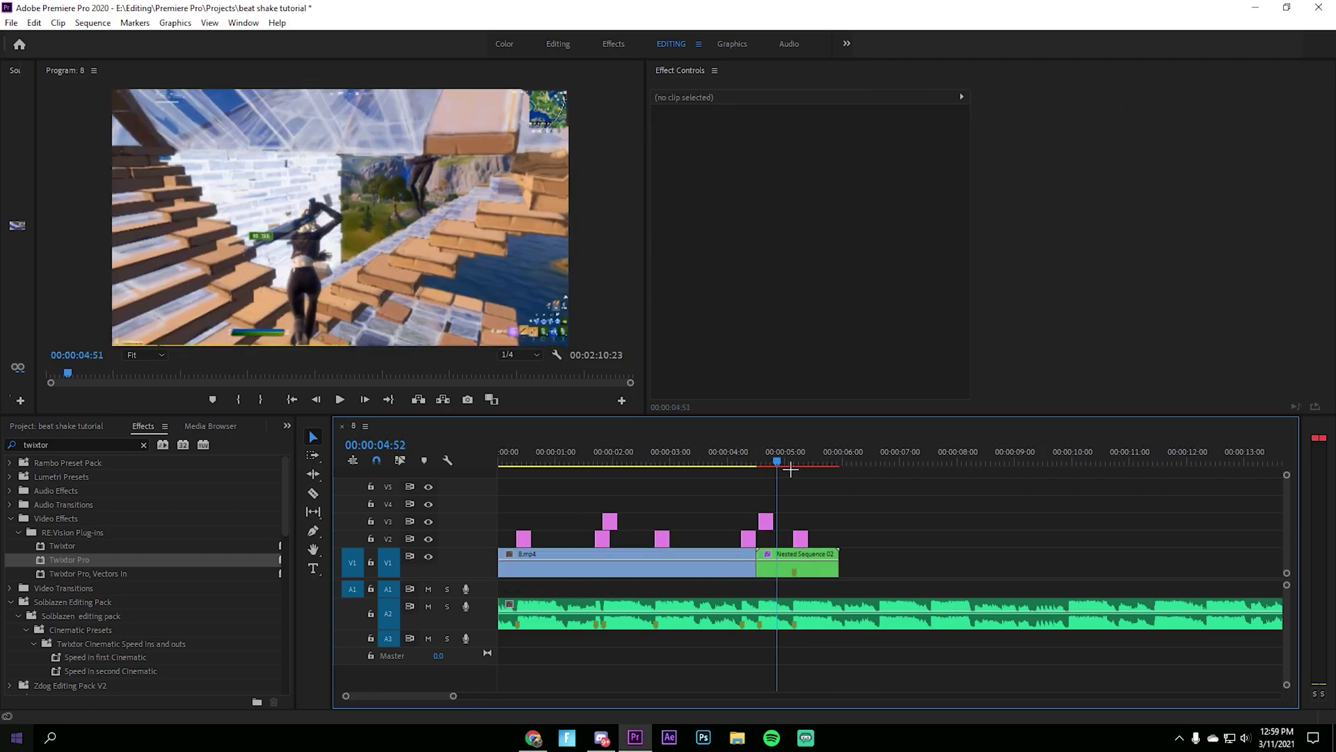
- Split Nested Sequence 02 at the beat marker at 00:00:05:09
{"action": "left_click", "coordinate": [783, 463]}
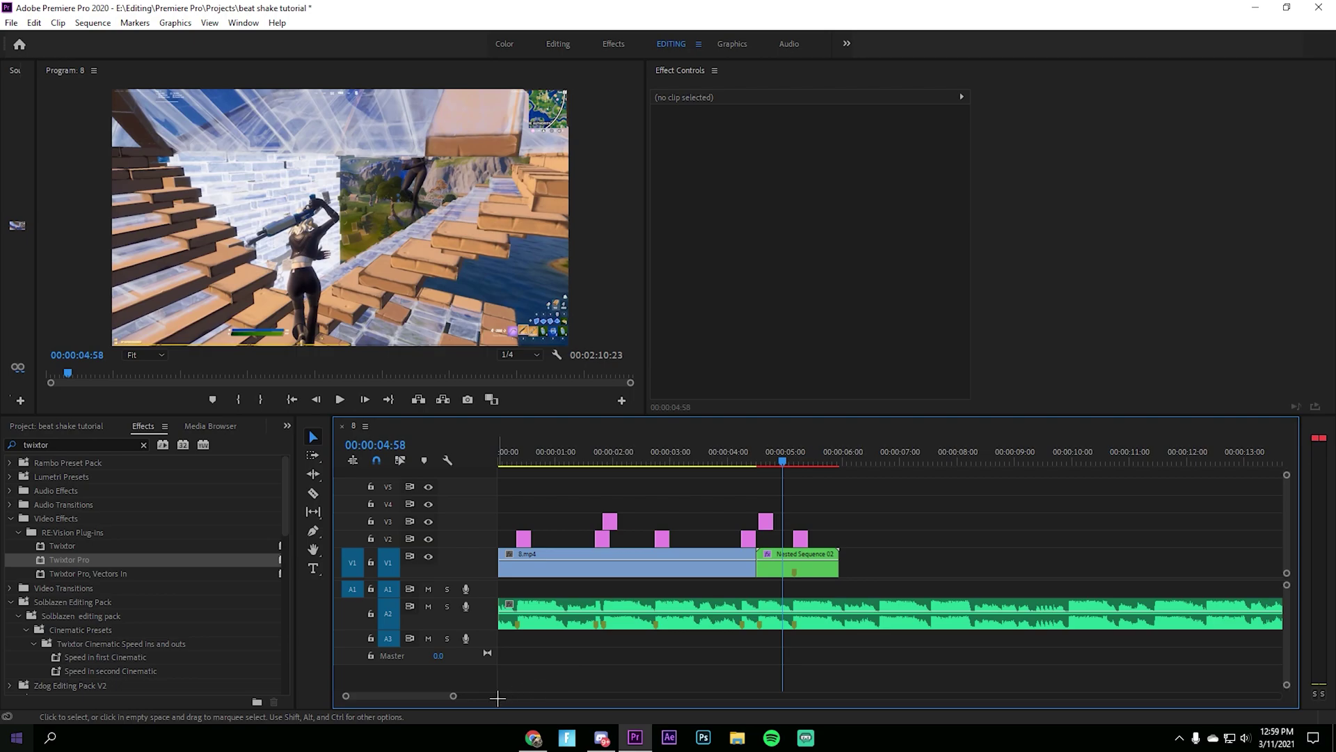
{"action": "left_click_drag", "start_coordinate": [459, 698], "coordinate": [387, 699]}
{"action": "left_click_drag", "start_coordinate": [1089, 460], "coordinate": [1107, 459]}
{"action": "left_click", "coordinate": [960, 557]}
{"action": "key", "text": "ctrl+k"}
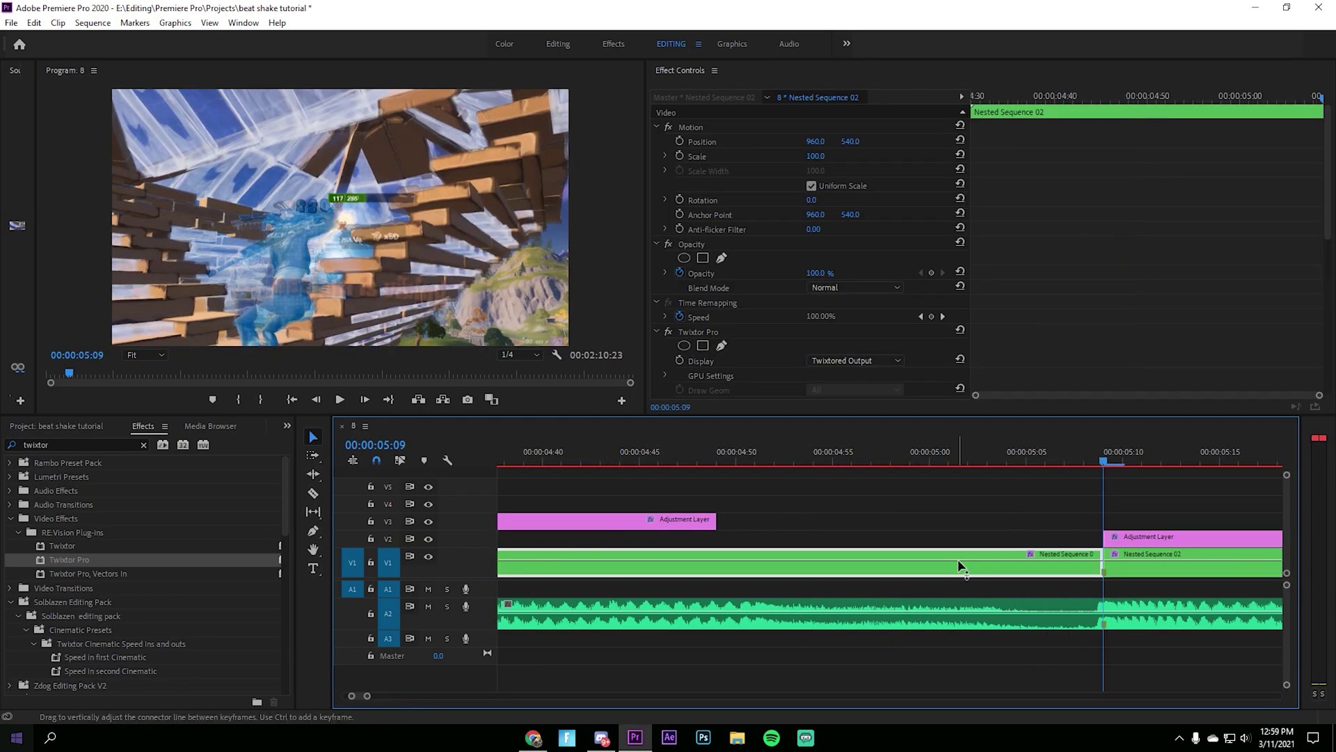
{"action": "left_click_drag", "start_coordinate": [376, 700], "coordinate": [403, 700]}
{"action": "key", "text": "c"}
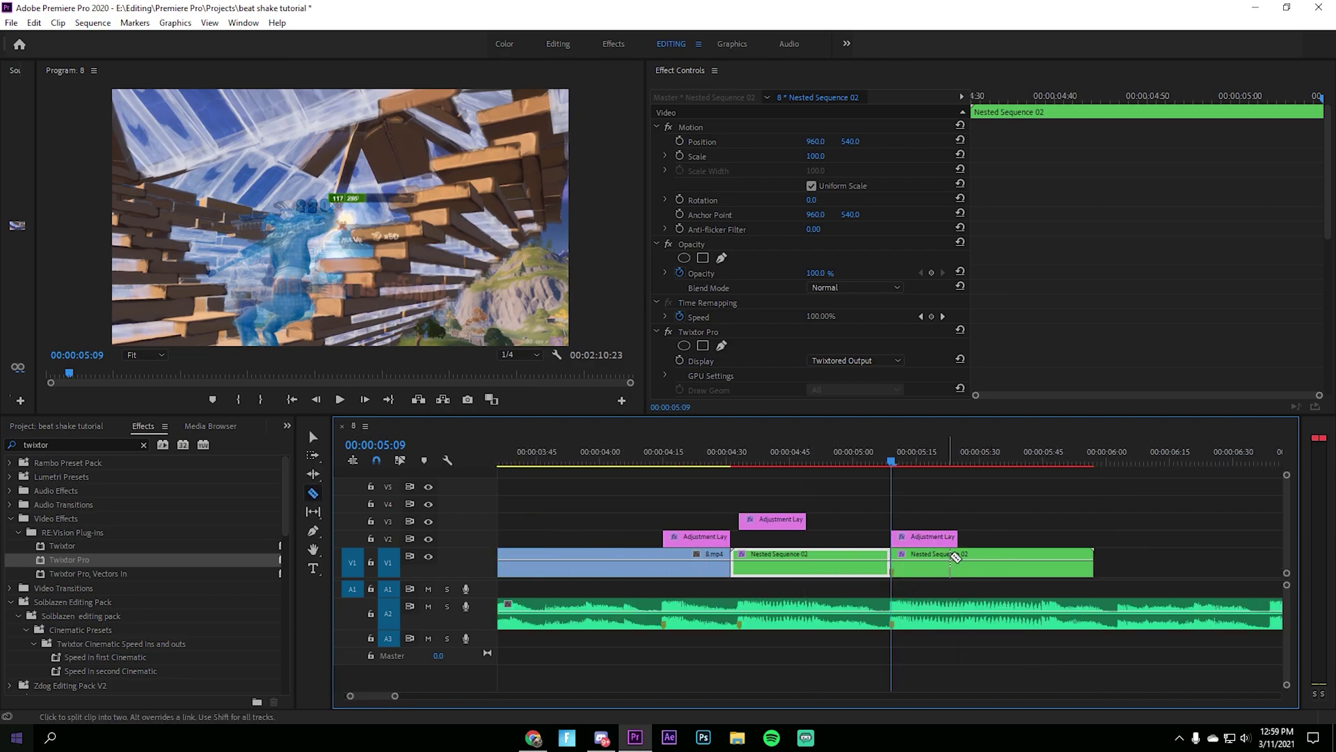
{"action": "key", "text": "v"}
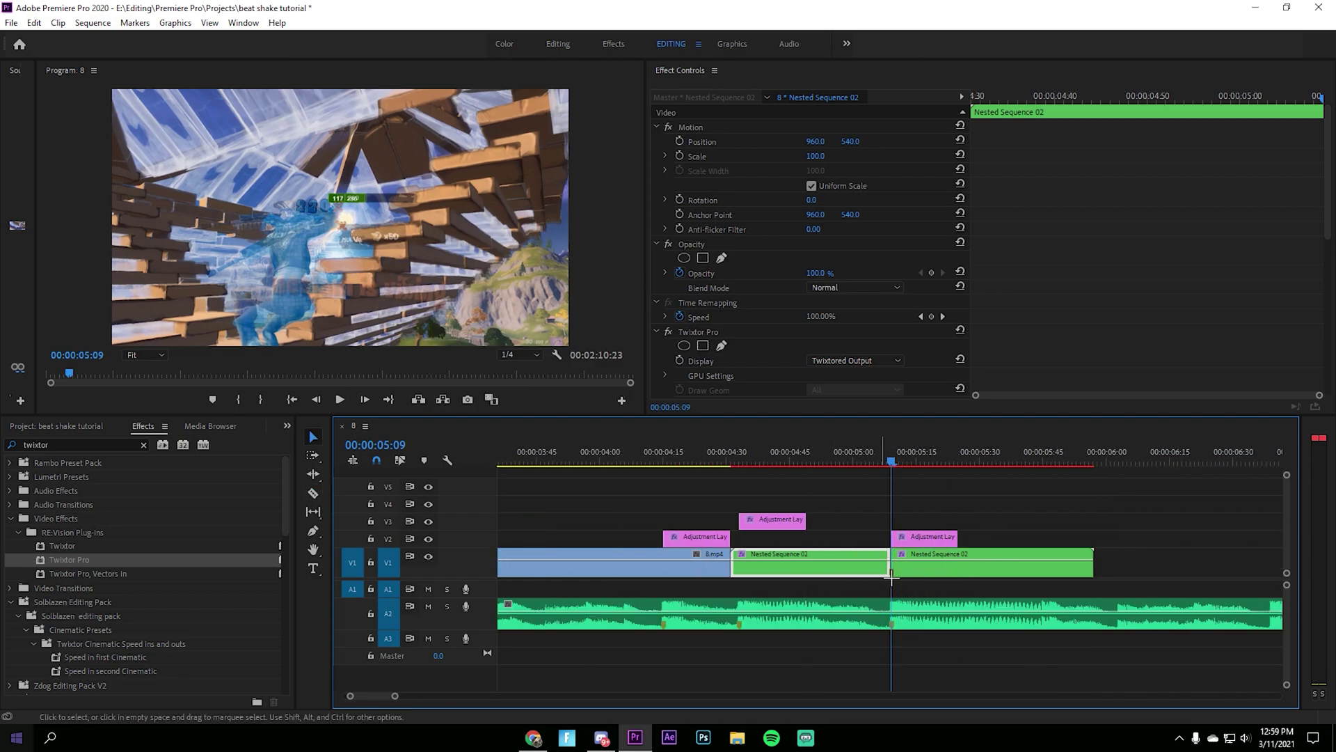
- Move the playhead to 00:00:04:57 and clear the effects search
{"action": "left_click", "coordinate": [842, 464]}
{"action": "left_click", "coordinate": [95, 445]}
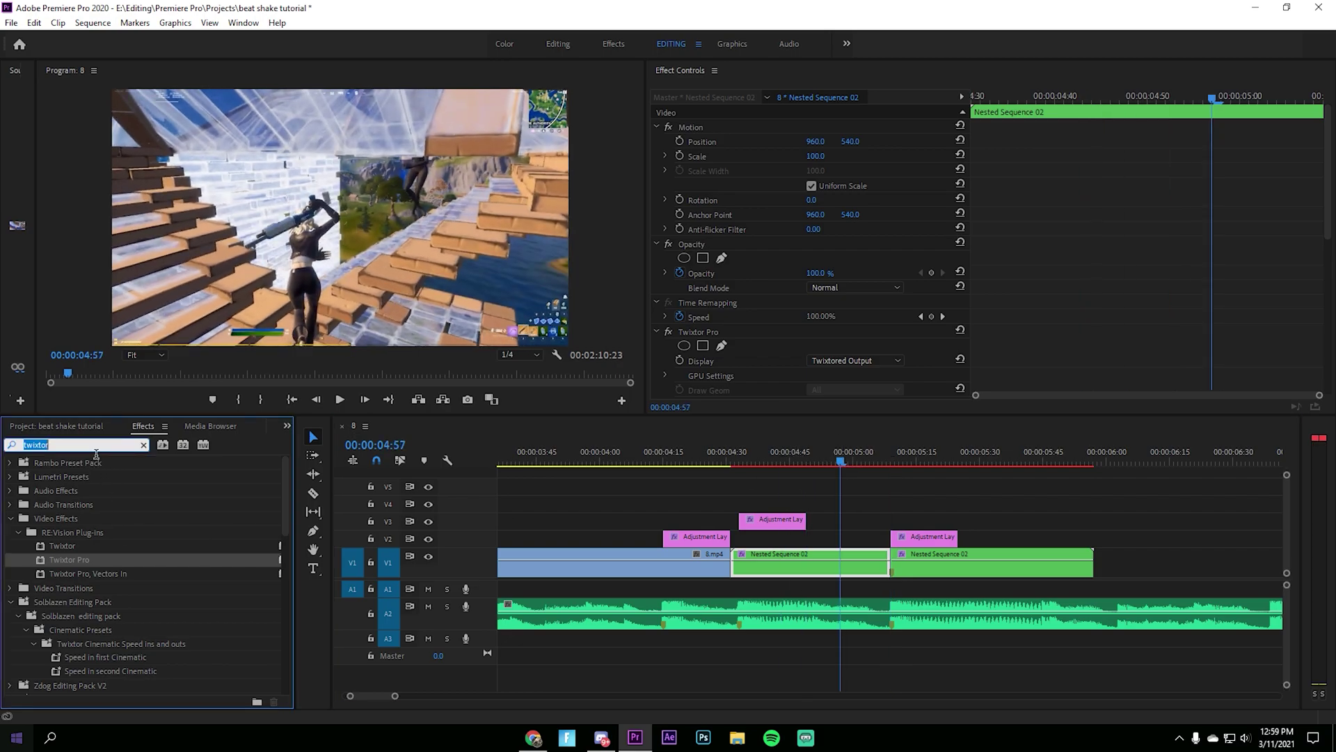
{"action": "key", "text": "BackSpace"}
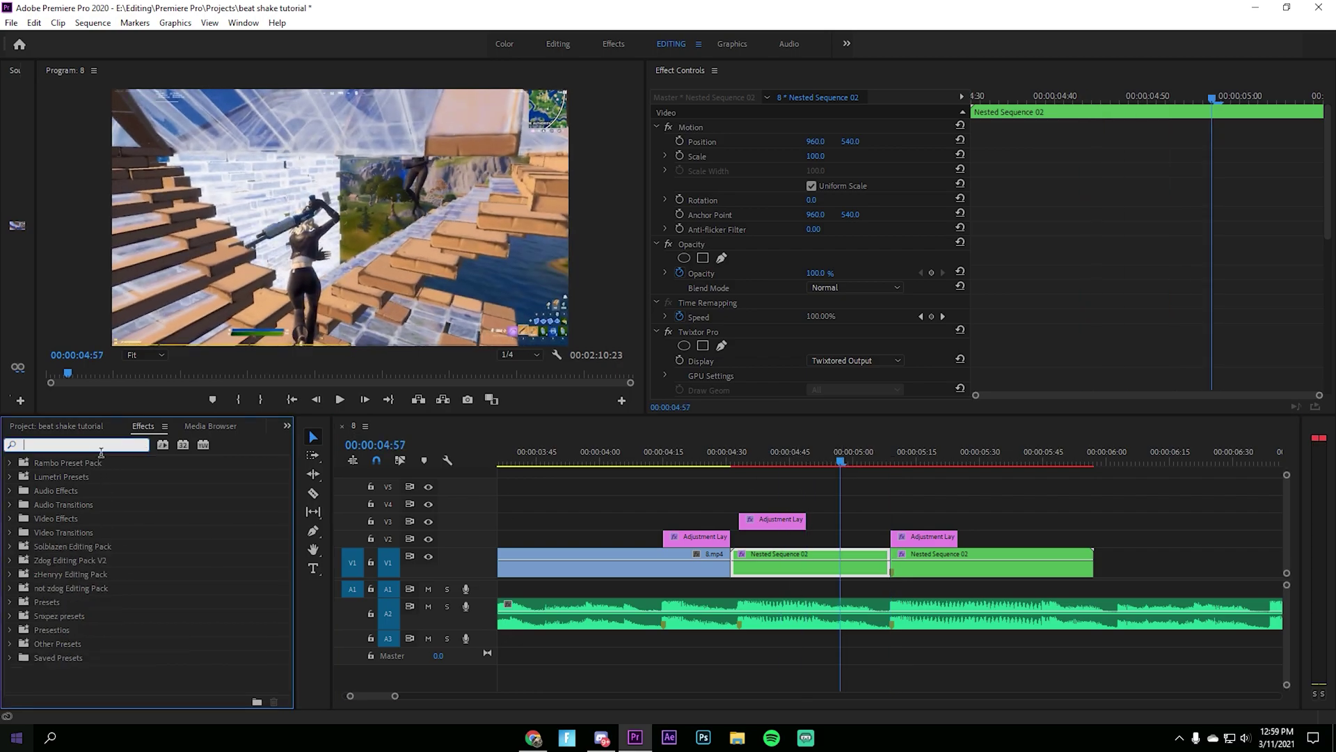
{"action": "right_click", "coordinate": [52, 606]}
{"action": "left_click", "coordinate": [48, 605]}
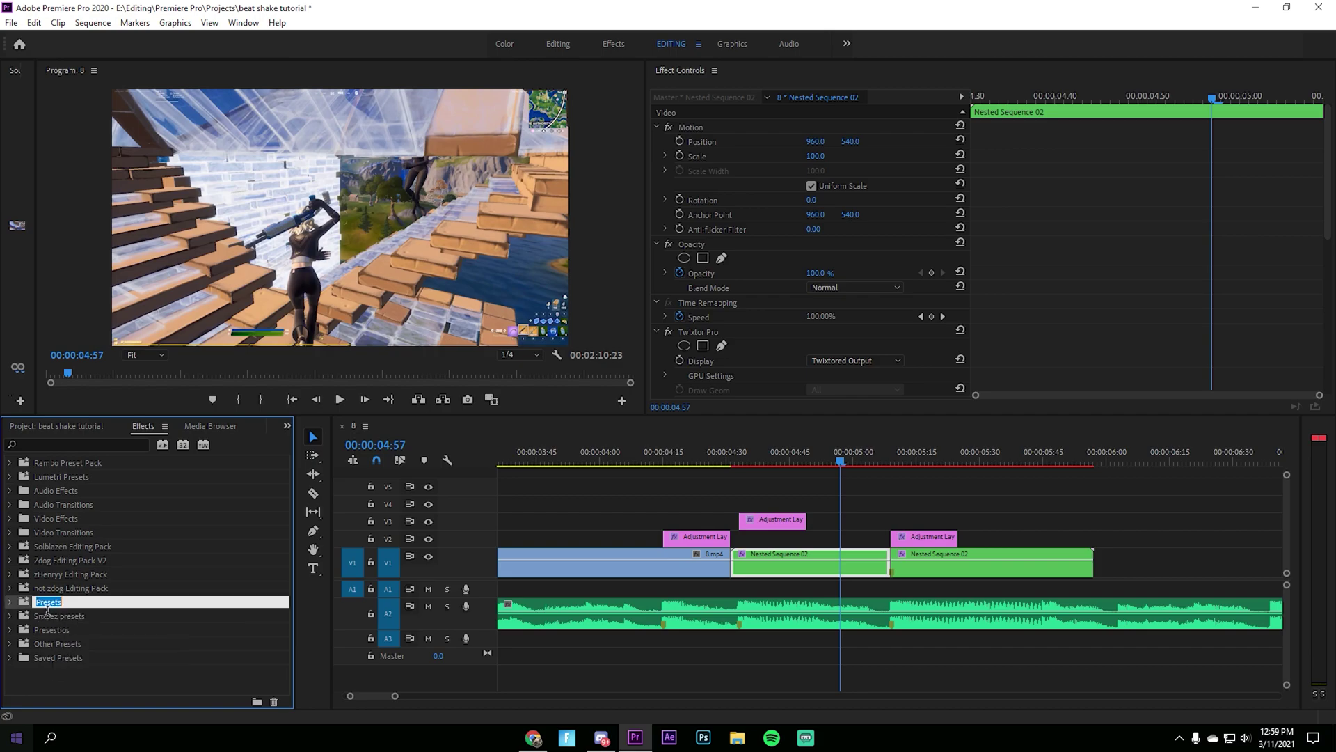
{"action": "left_click", "coordinate": [90, 602]}
{"action": "right_click", "coordinate": [82, 601]}
{"action": "left_click", "coordinate": [135, 698]}
{"action": "right_click", "coordinate": [75, 604]}
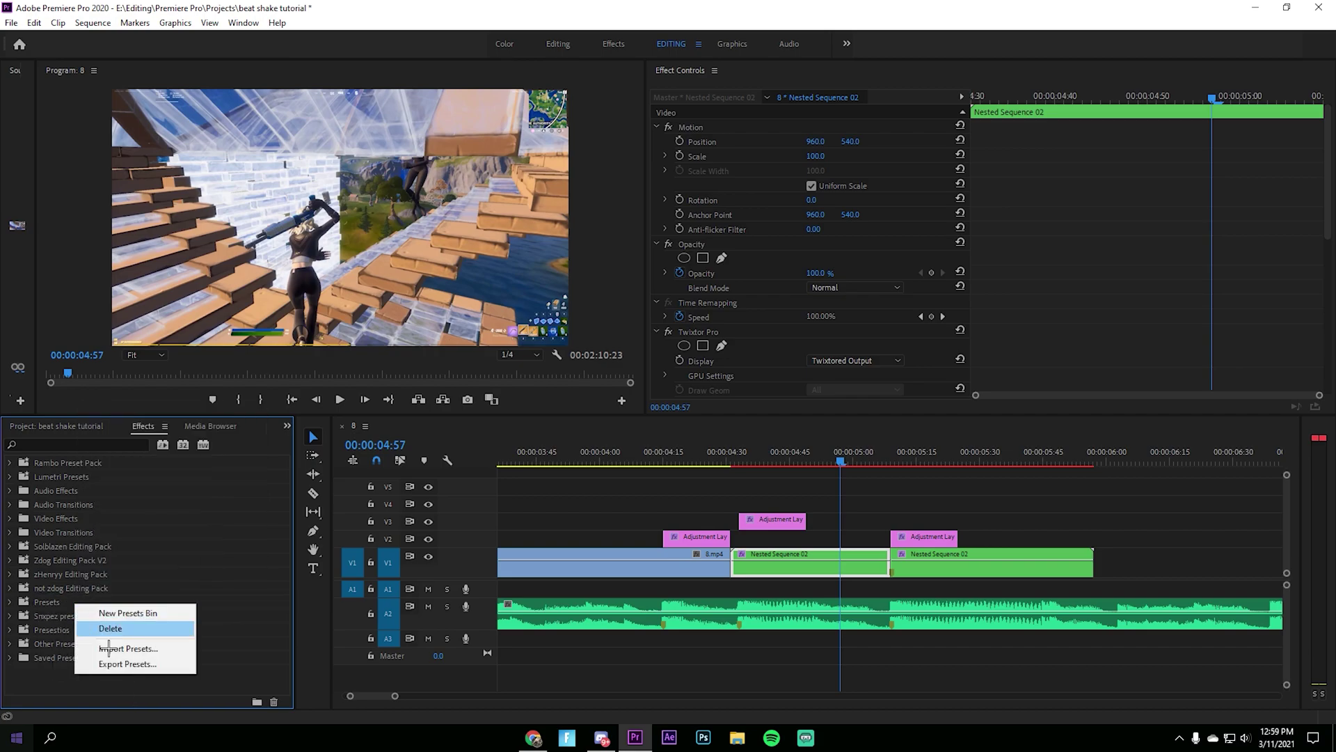
{"action": "left_click", "coordinate": [112, 649]}
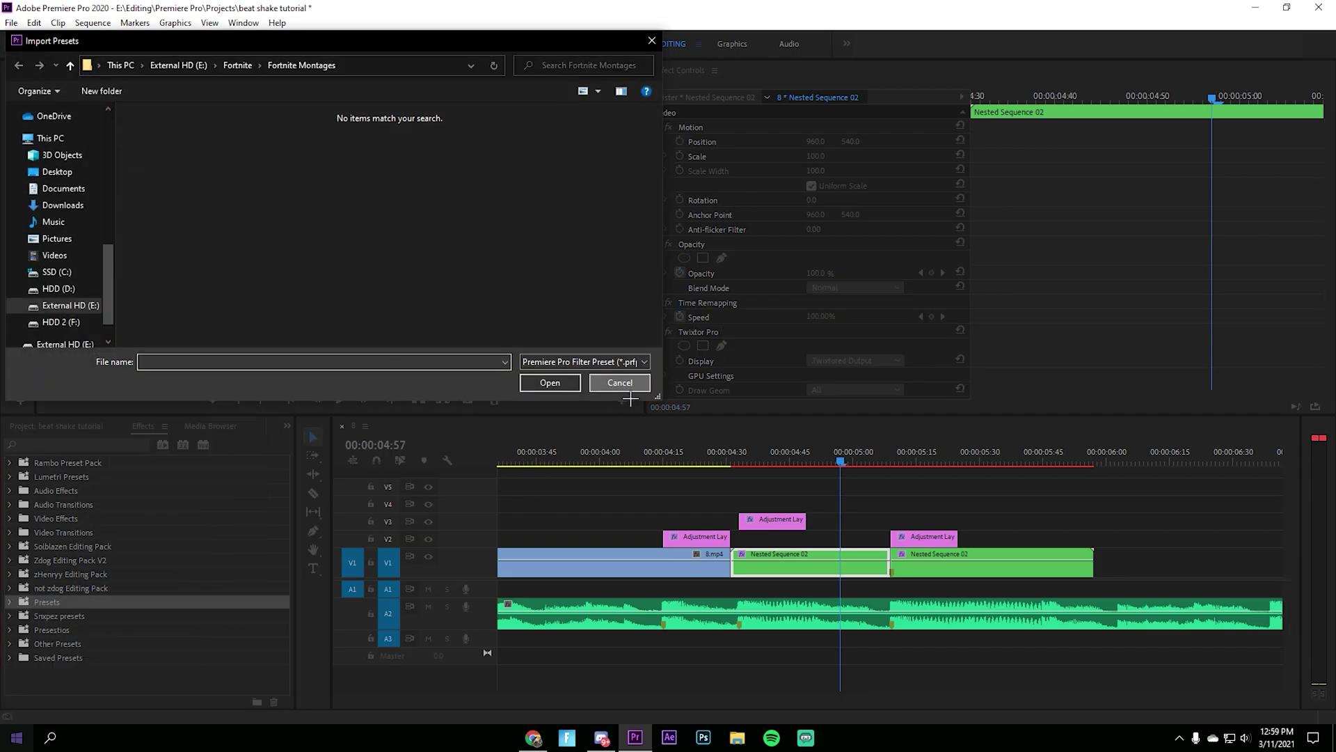
{"action": "left_click", "coordinate": [619, 383]}
- Search the effects for "sick buildup" and apply the Sick Buildup preset to the first part of Nested Sequence 02
{"action": "left_click", "coordinate": [89, 448]}
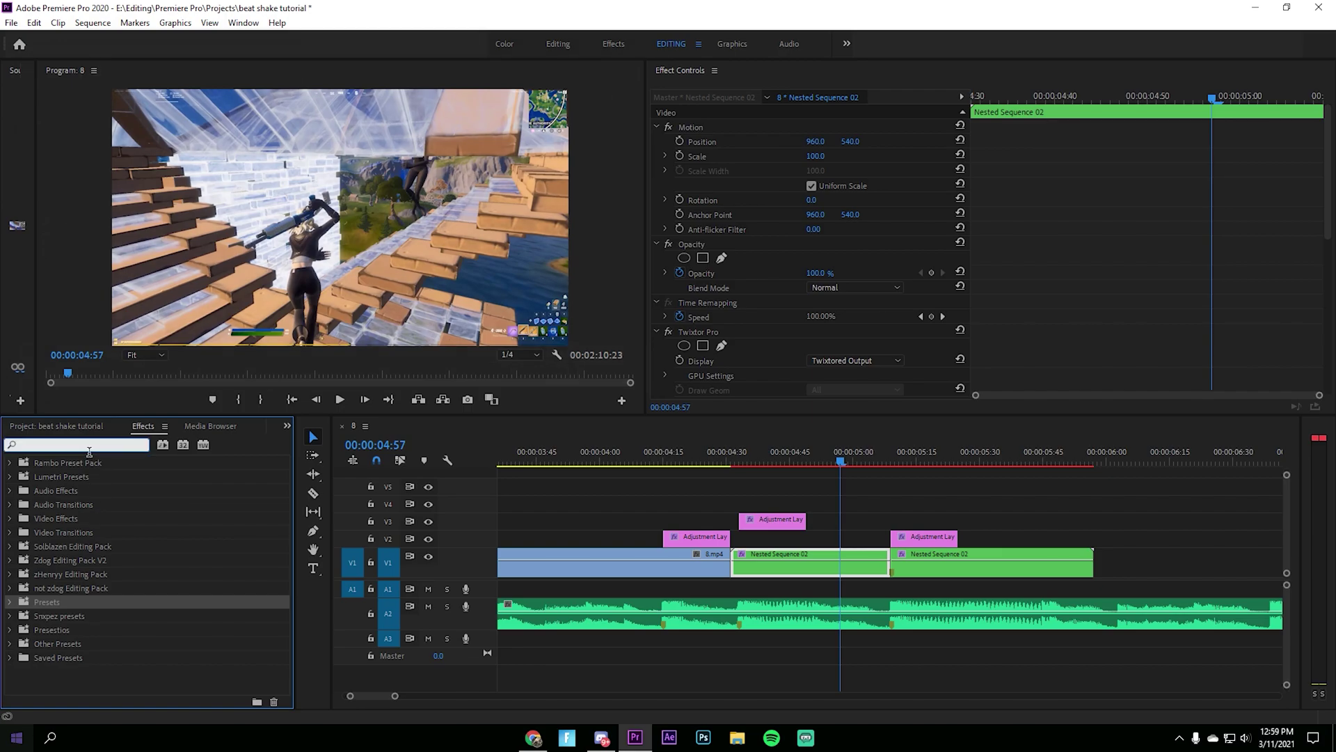
{"action": "type", "text": "sick buildup"}
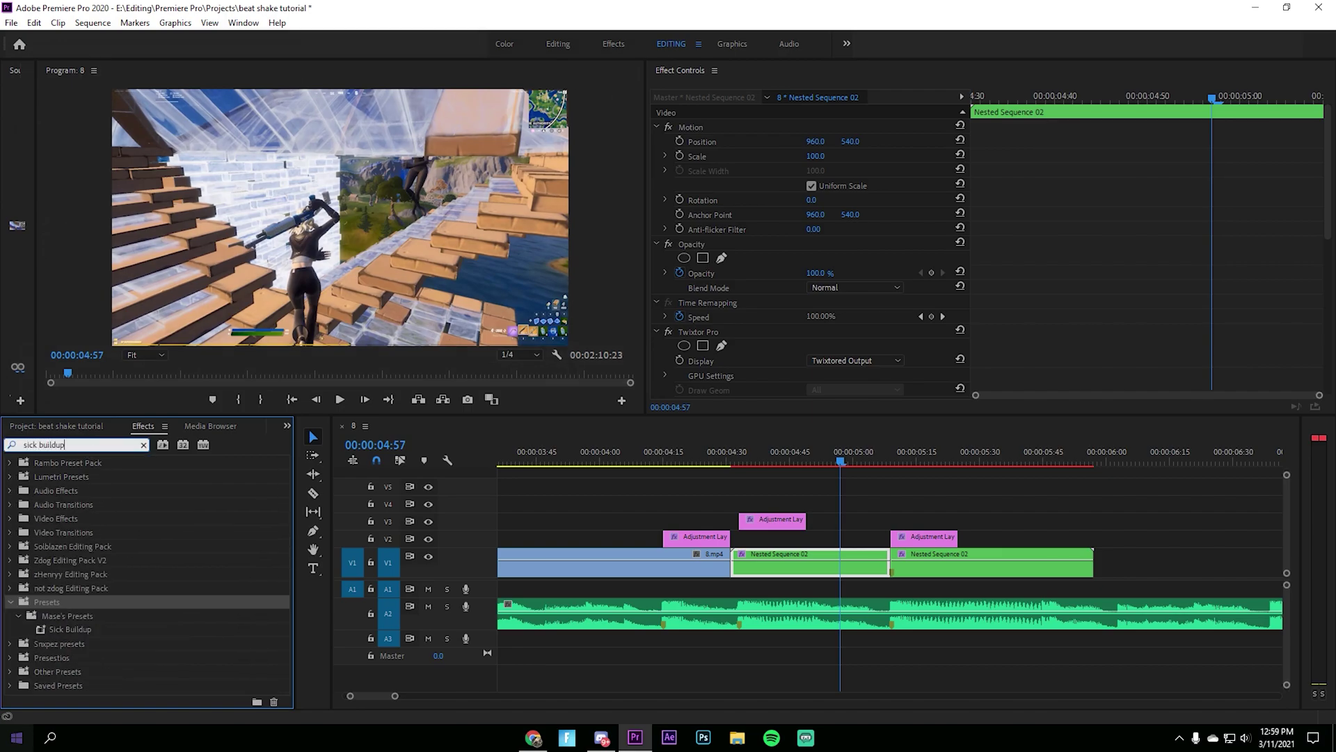
{"action": "left_click_drag", "start_coordinate": [76, 629], "coordinate": [803, 575]}
- Play the sequence from just before Nested Sequence 02 to review the buildup effect
{"action": "left_click_drag", "start_coordinate": [739, 459], "coordinate": [697, 457]}
{"action": "left_click", "coordinate": [854, 521]}
{"action": "key", "text": "space"}
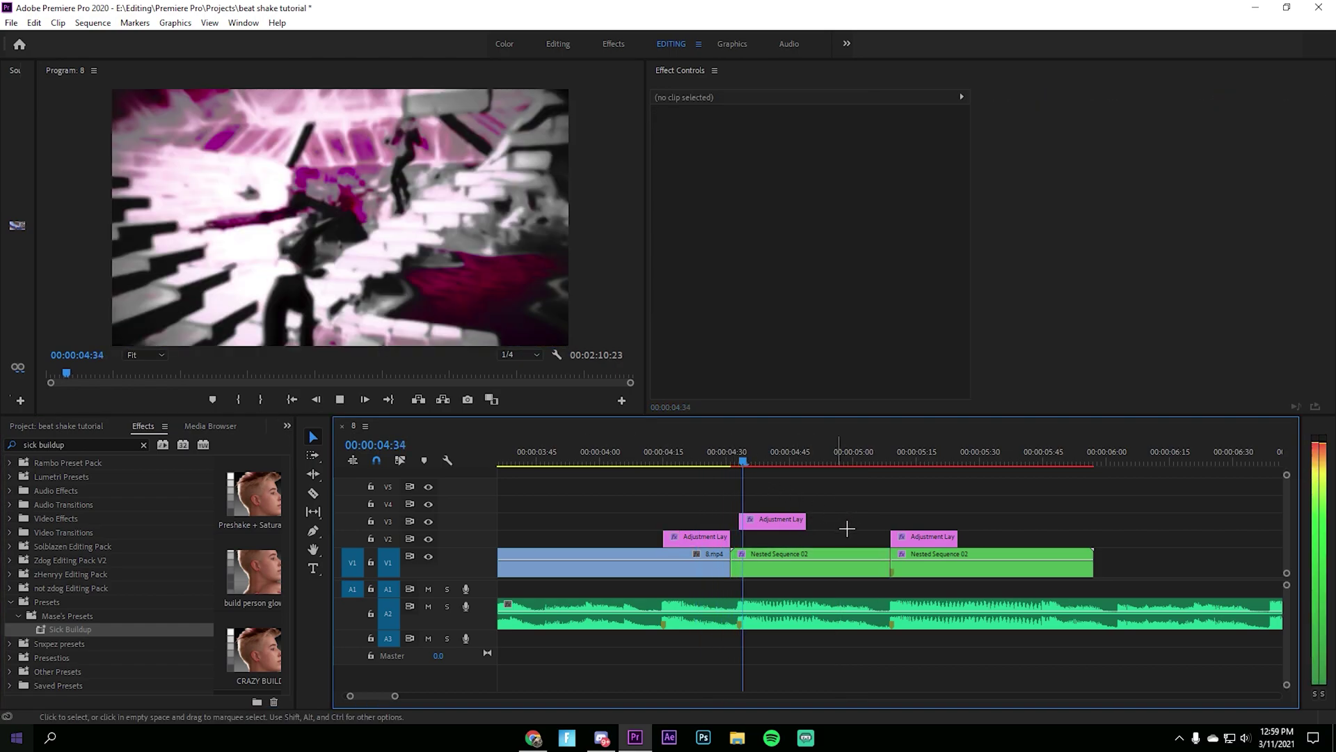
{"action": "key", "text": "space"}
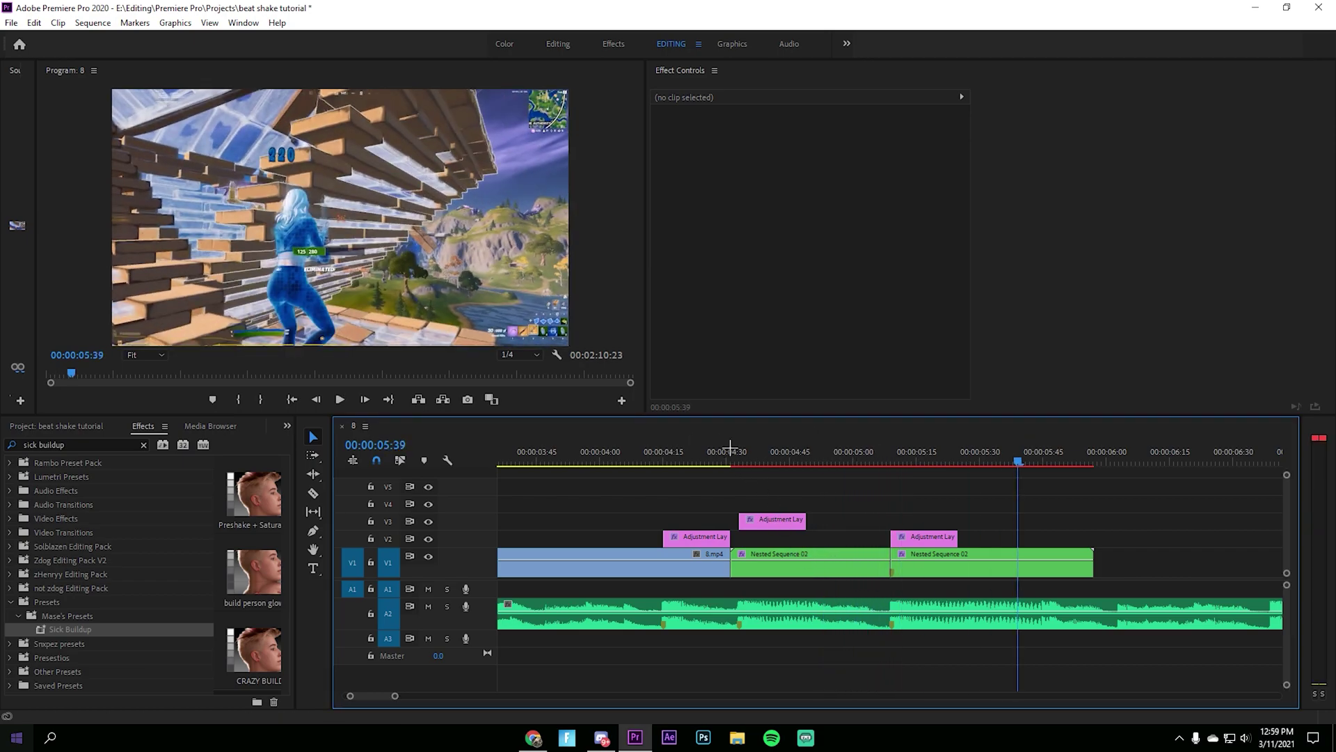
- Set the uni.Glow Threshold to 80 in the Sick Buildup effects on the first part of Nested Sequence 02
{"action": "left_click_drag", "start_coordinate": [727, 459], "coordinate": [815, 480]}
{"action": "left_click", "coordinate": [811, 566]}
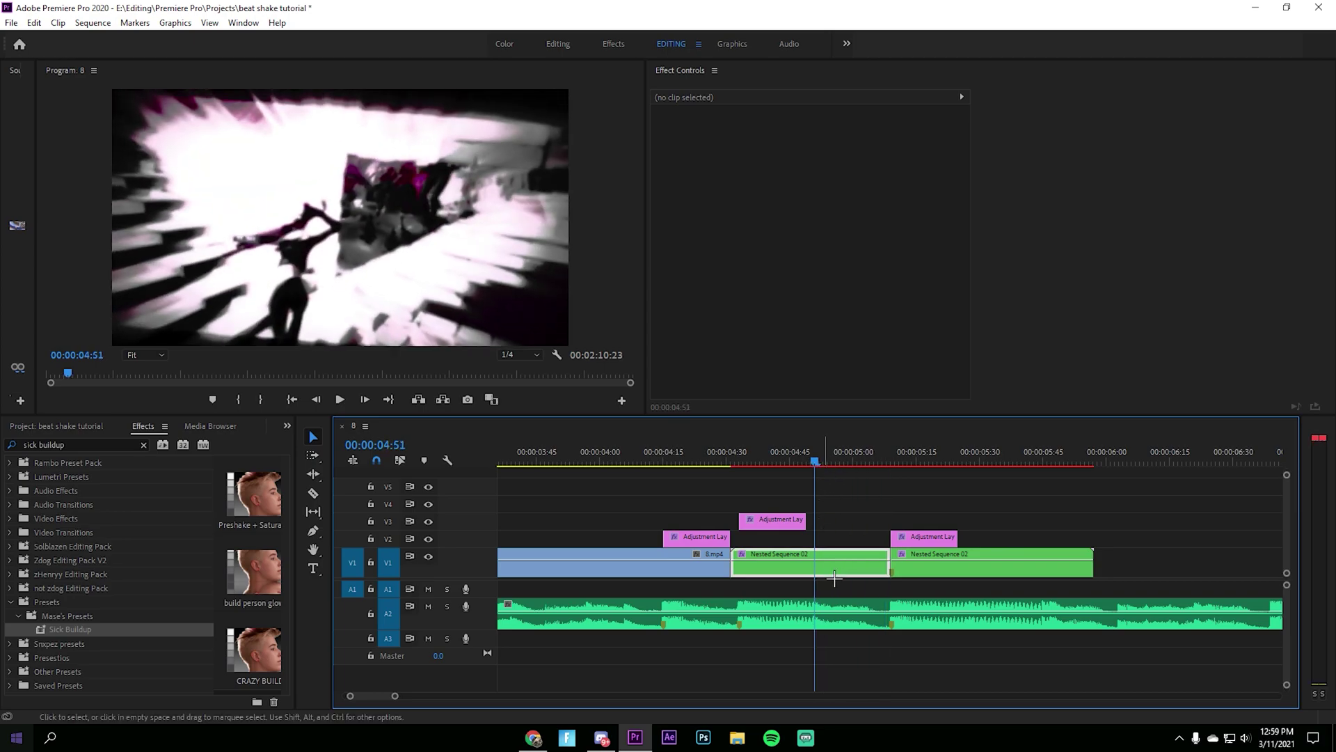
{"action": "scroll", "coordinate": [800, 321], "scroll_direction": "down", "scroll_amount": 1}
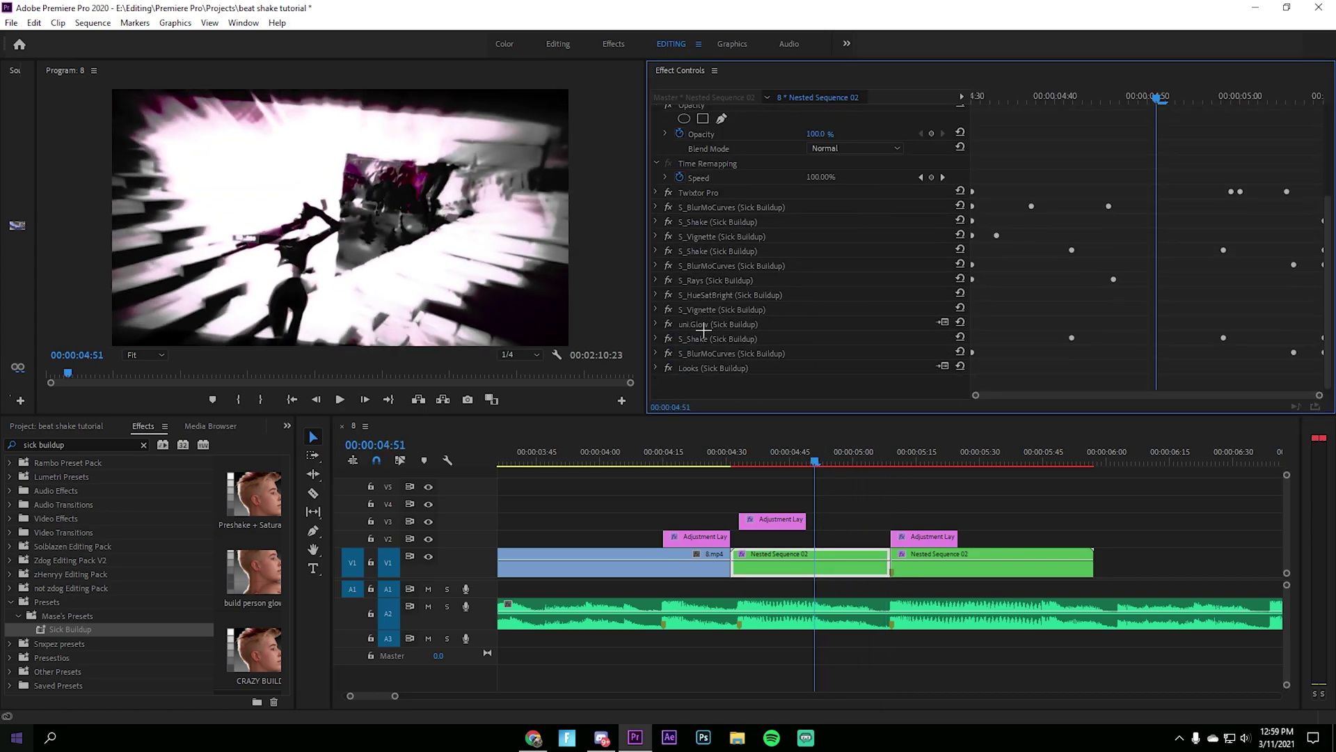
{"action": "left_click", "coordinate": [669, 324]}
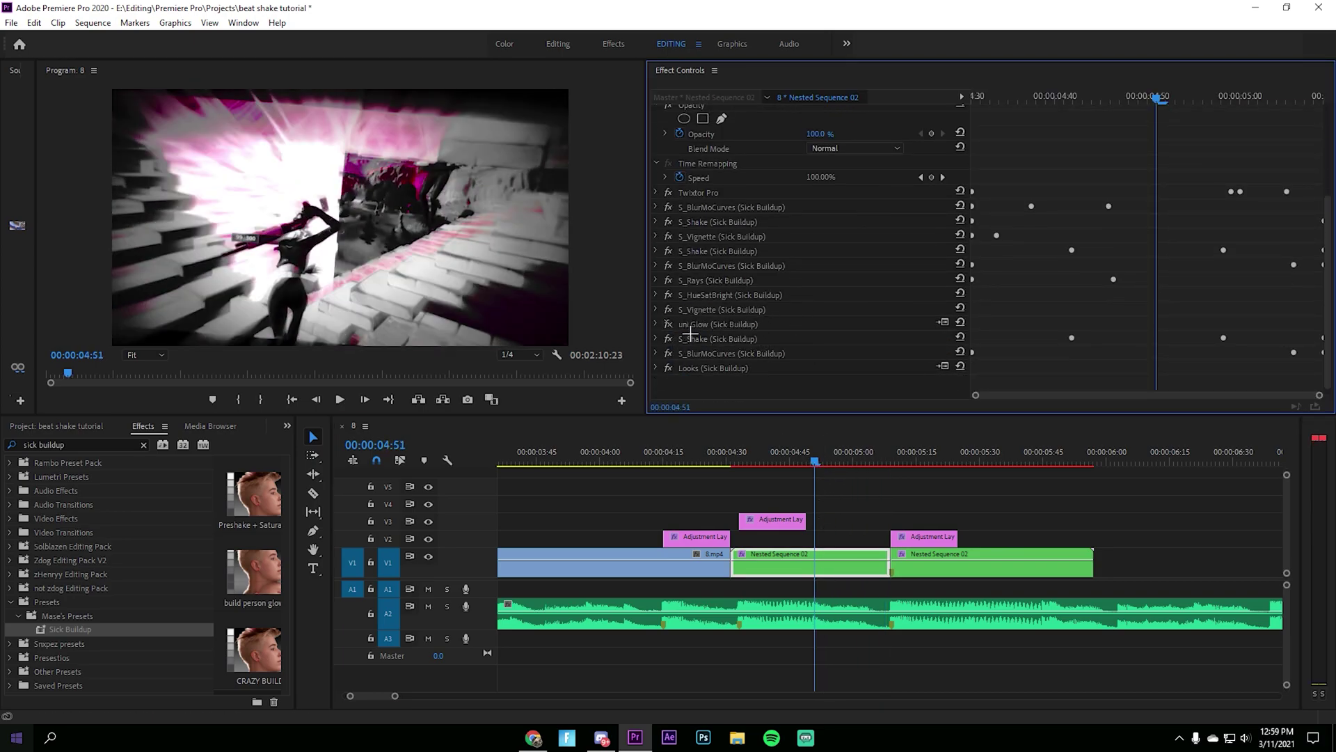
{"action": "left_click", "coordinate": [656, 323]}
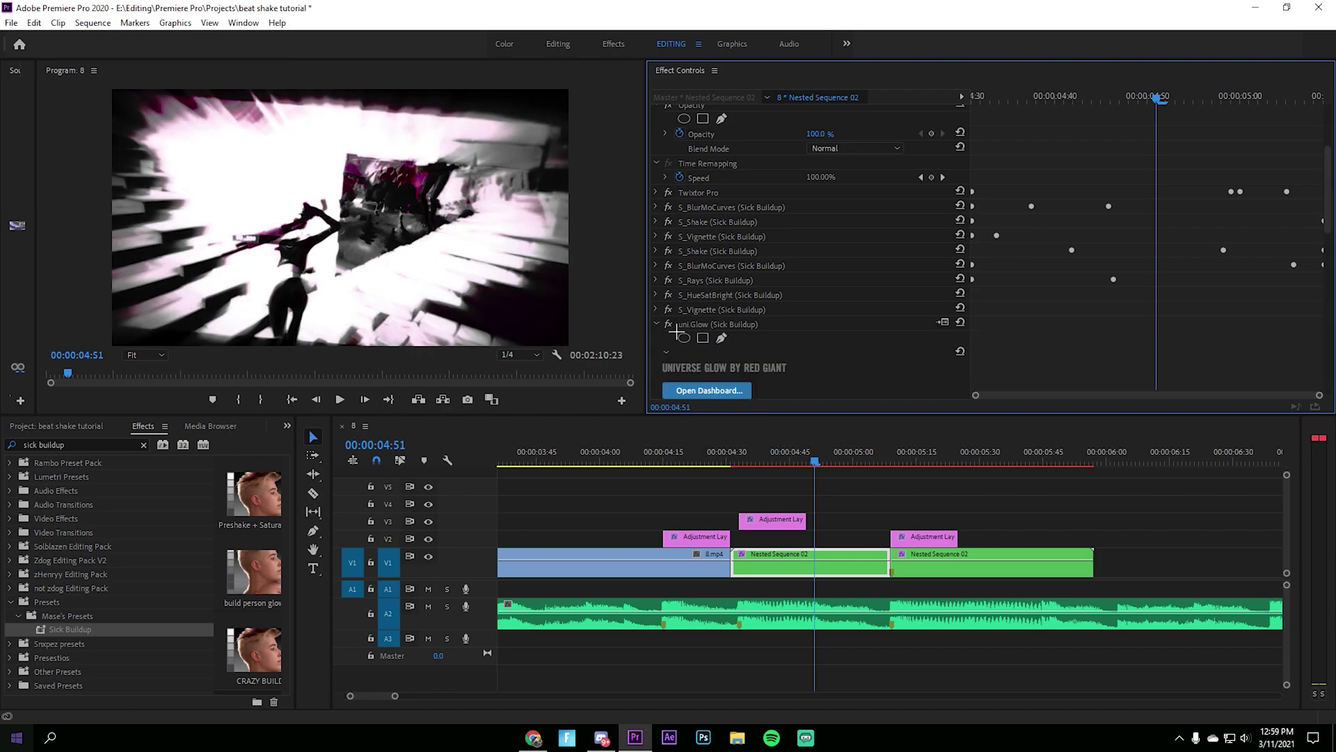
{"action": "scroll", "coordinate": [825, 293], "scroll_direction": "down", "scroll_amount": 5}
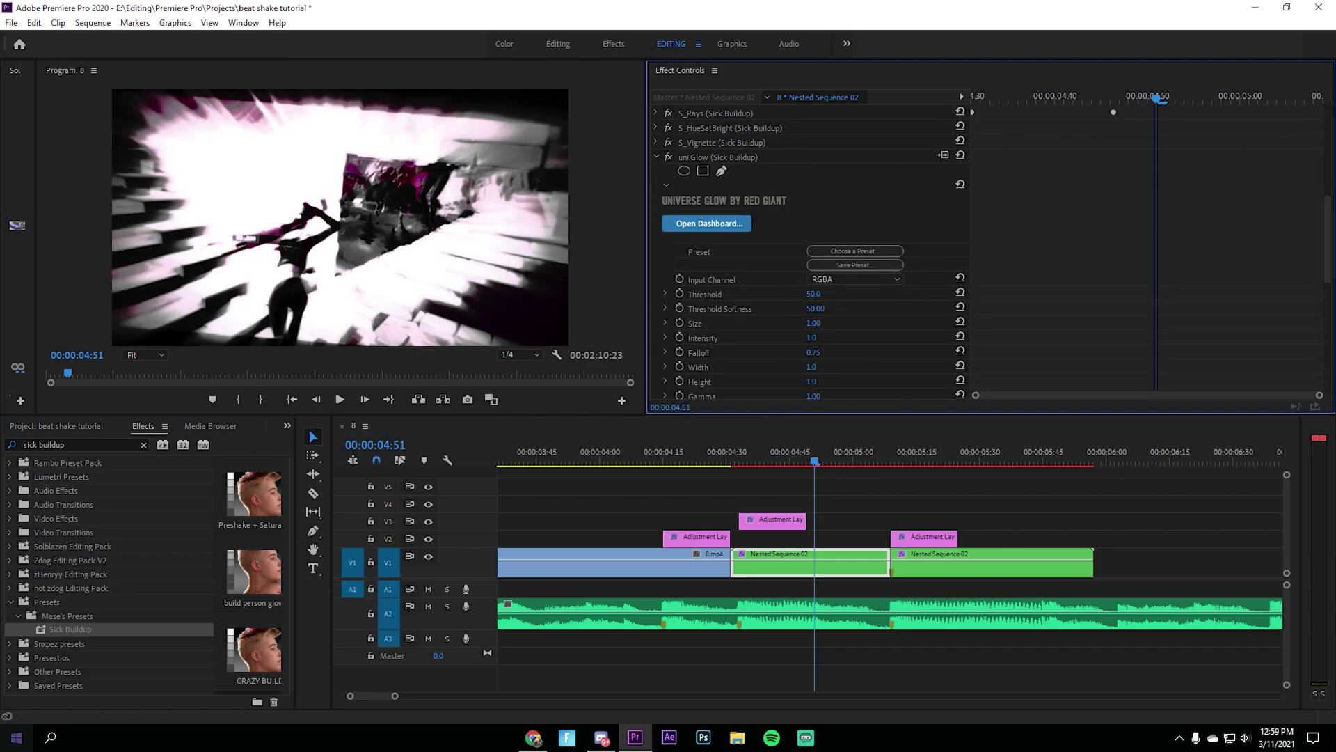
{"action": "left_click", "coordinate": [828, 279]}
{"action": "left_click", "coordinate": [835, 292]}
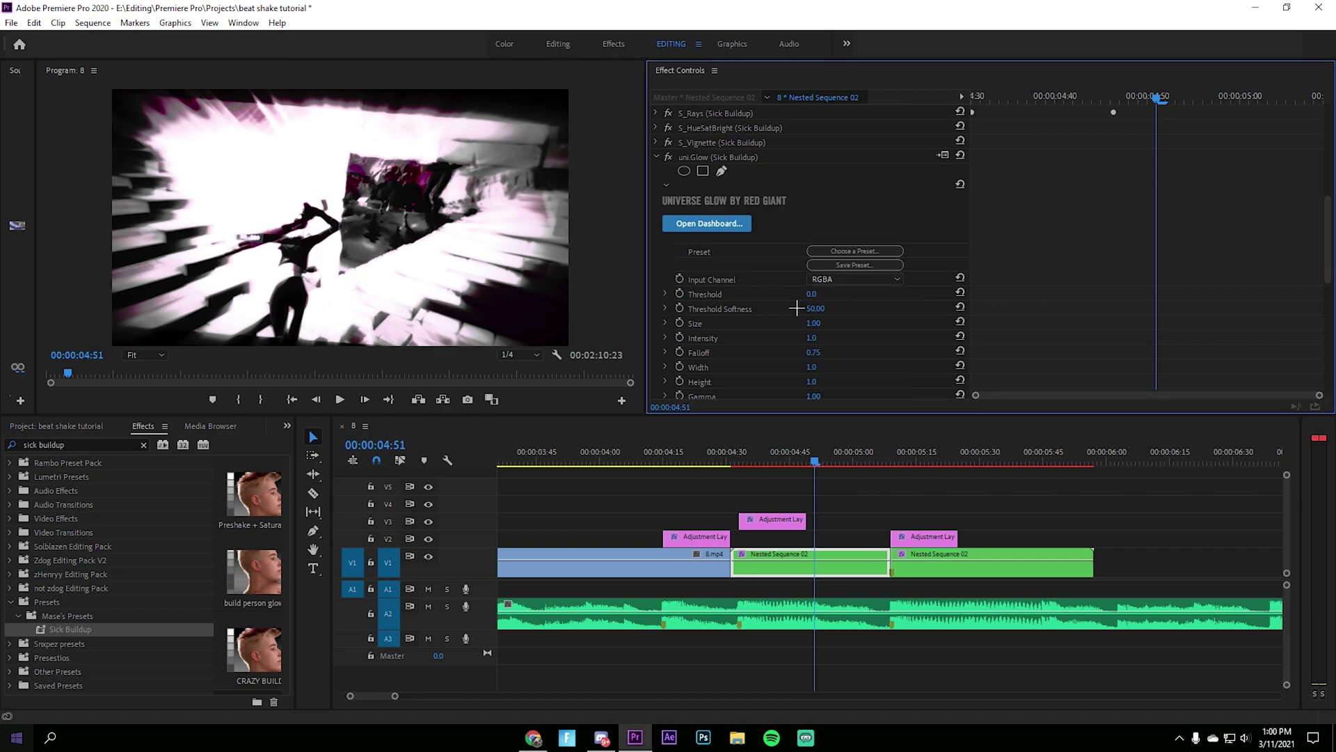
{"action": "left_click_drag", "start_coordinate": [811, 294], "coordinate": [901, 294]}
{"action": "left_click", "coordinate": [817, 295]}
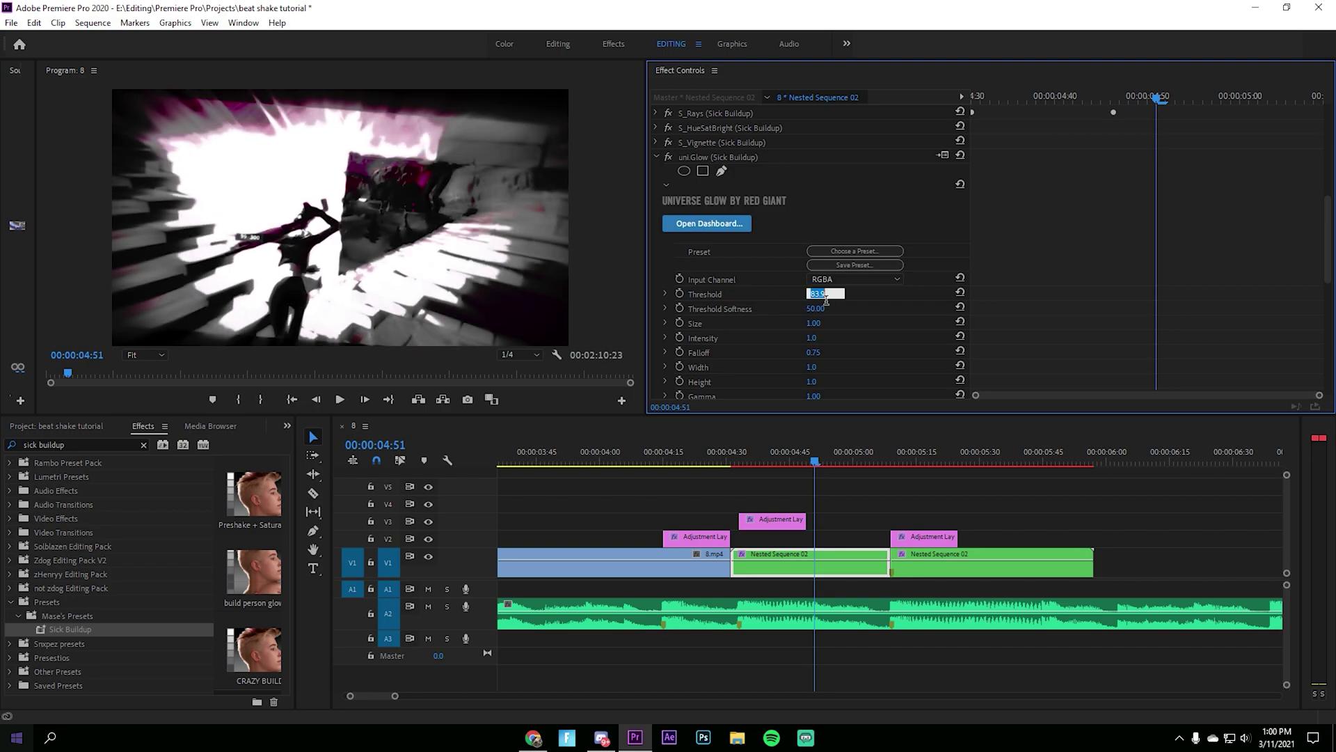
{"action": "key", "text": "Return"}
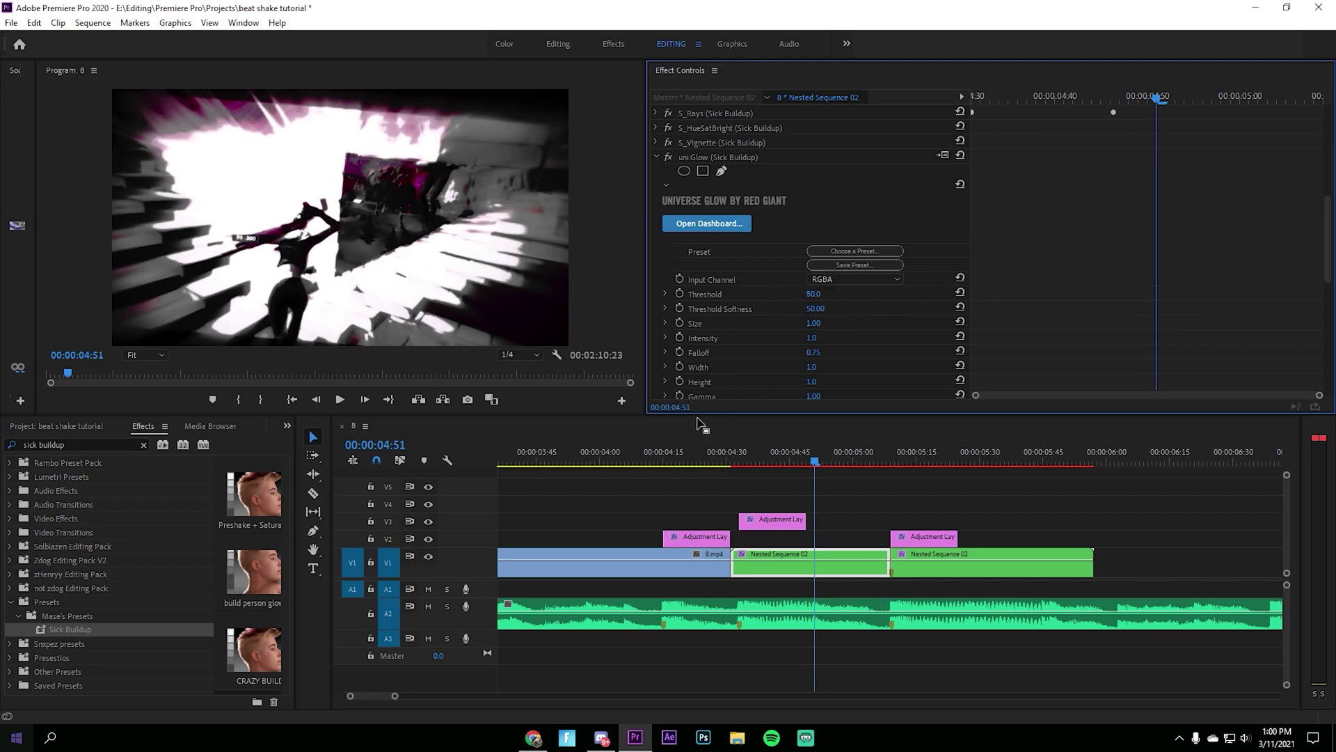
- Play the sequence from around 00:00:04:00 and scrub through the buildup to review the reduced glow
{"action": "left_click_drag", "start_coordinate": [741, 461], "coordinate": [603, 461]}
{"action": "left_click", "coordinate": [734, 511]}
{"action": "key", "text": "space"}
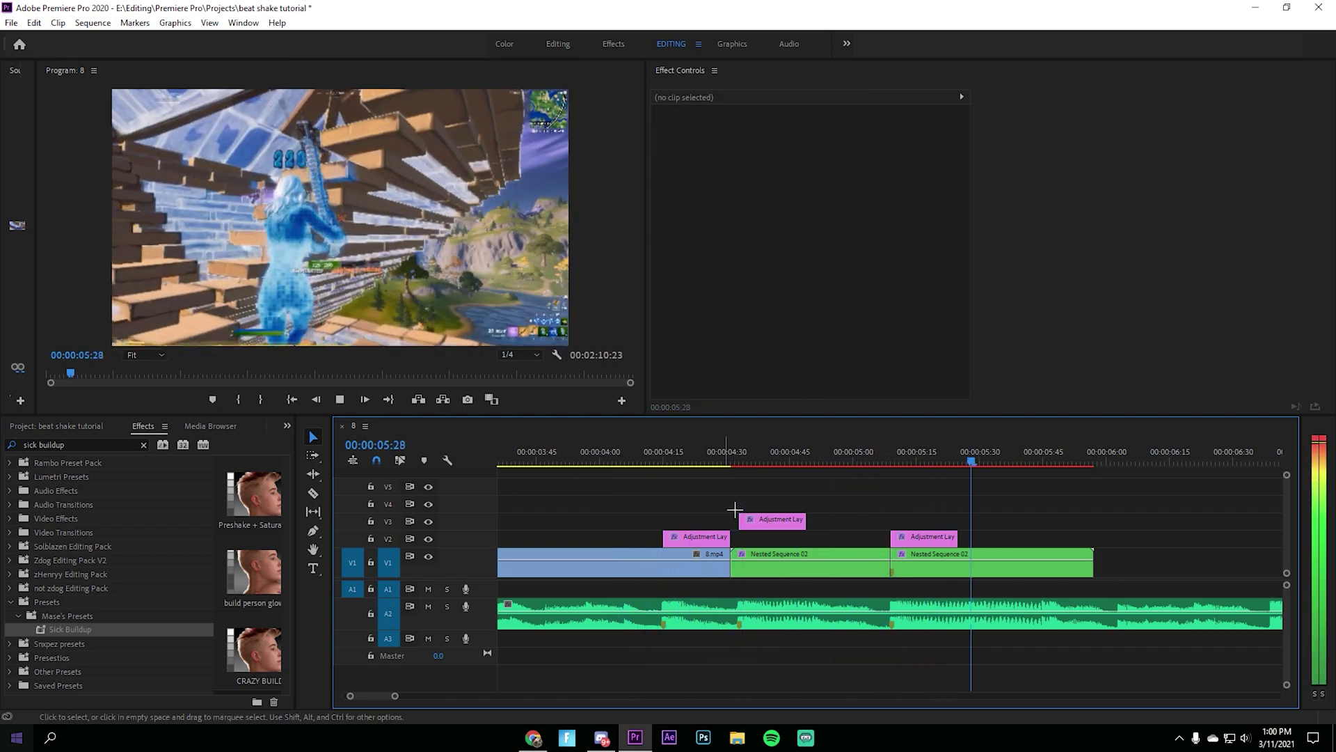
{"action": "left_click", "coordinate": [734, 463]}
{"action": "left_click_drag", "start_coordinate": [749, 469], "coordinate": [832, 531]}
{"action": "left_click", "coordinate": [830, 563]}
{"action": "left_click_drag", "start_coordinate": [829, 462], "coordinate": [934, 463]}
{"action": "left_click", "coordinate": [993, 525]}
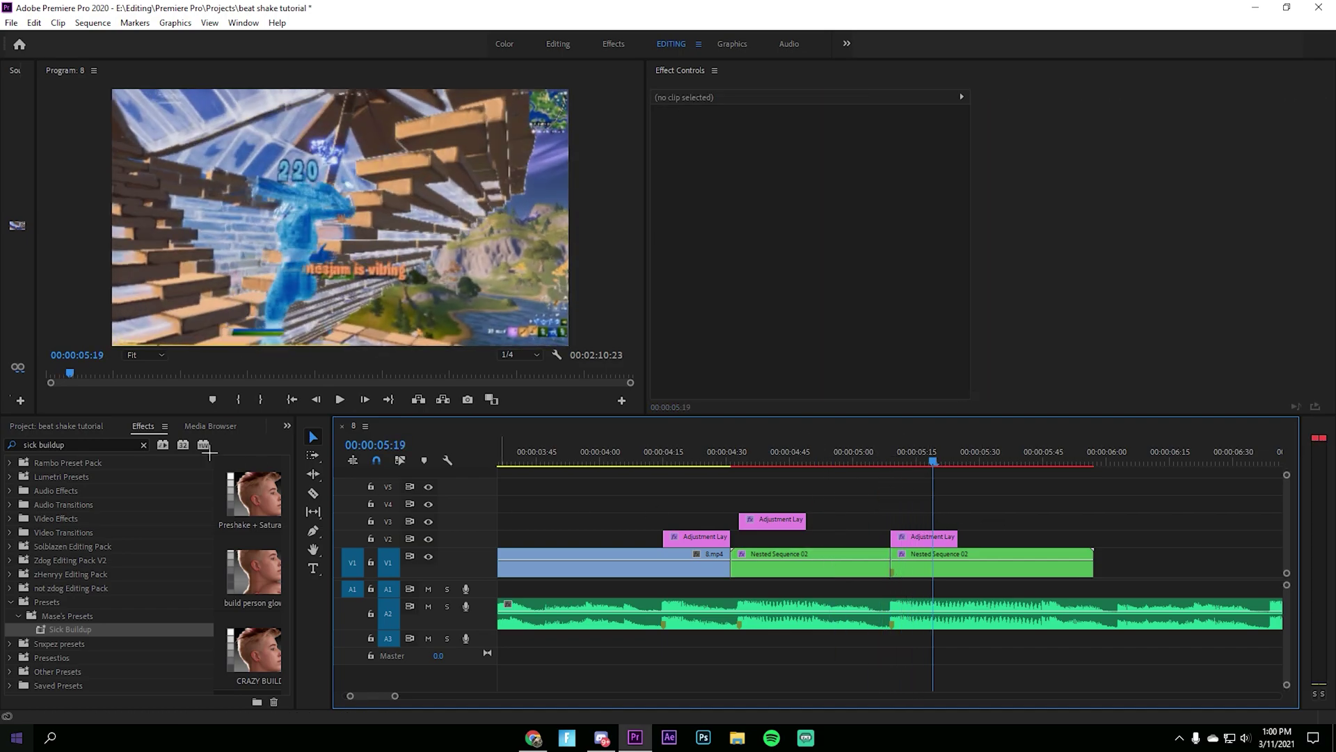
- Search the effects for "abso" and apply the ABSOLUTELY INSANE IMPACT preset to the second part of Nested Sequence 02
{"action": "left_click", "coordinate": [43, 445]}
{"action": "type", "text": "abso"}
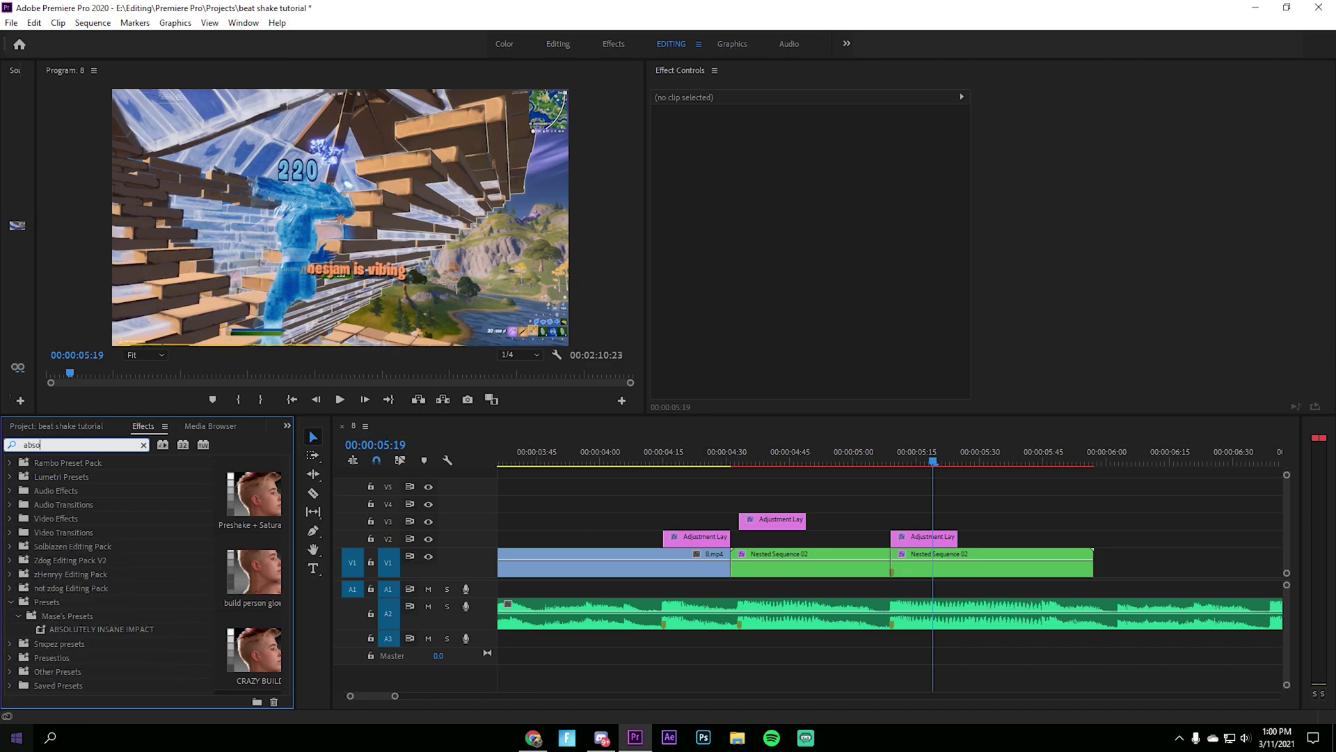
{"action": "left_click", "coordinate": [143, 634]}
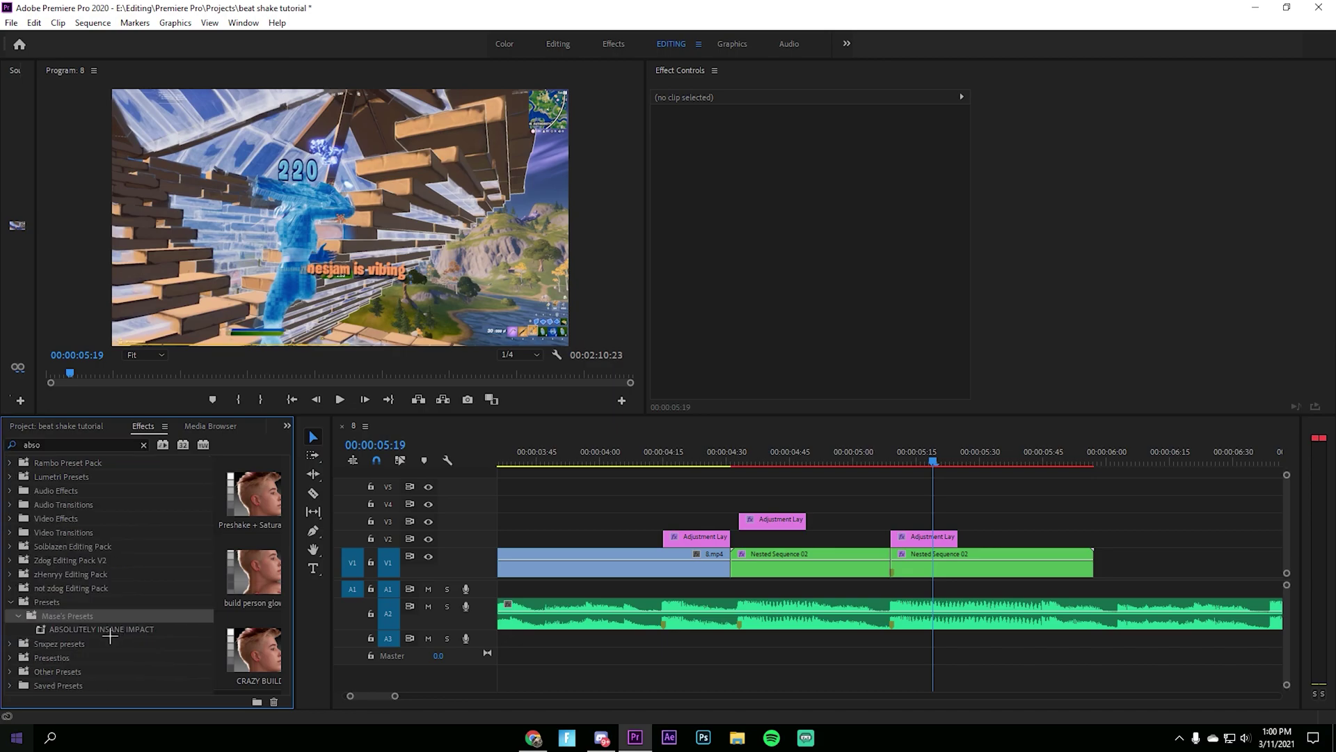
{"action": "left_click_drag", "start_coordinate": [110, 633], "coordinate": [78, 641]}
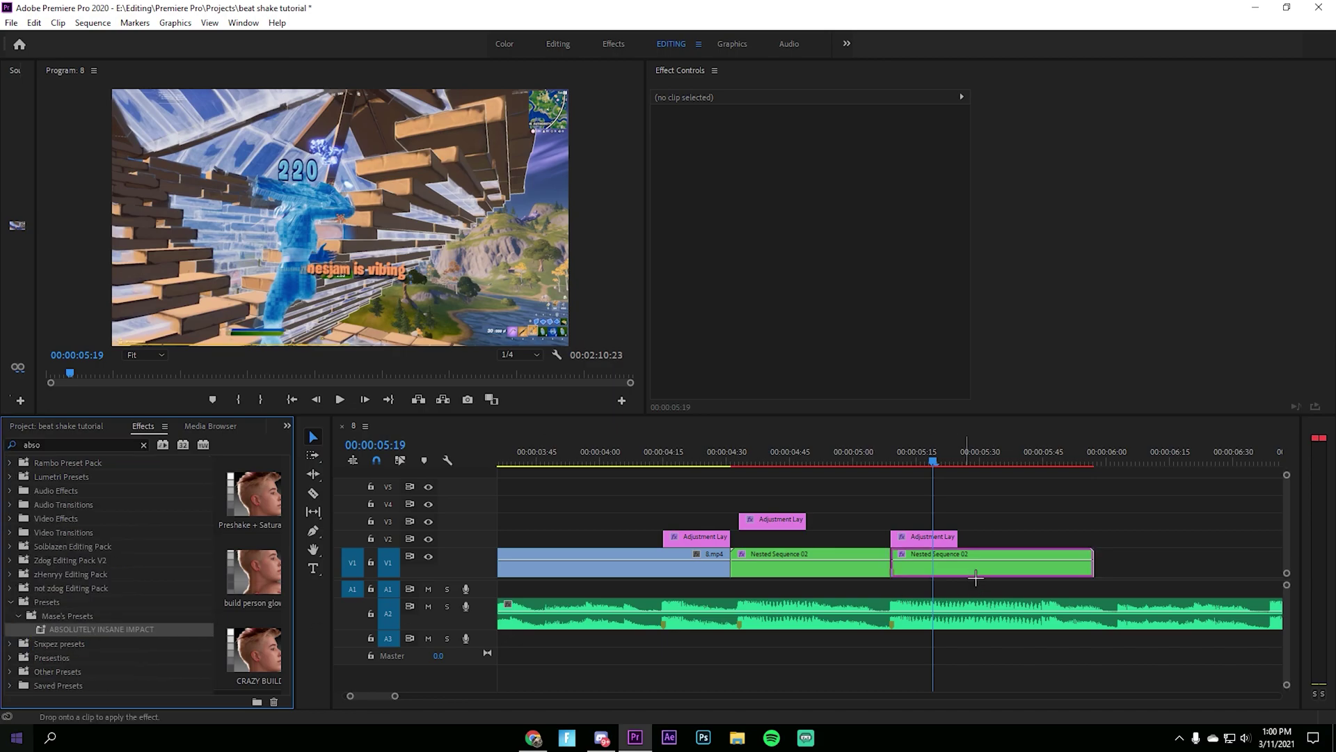
{"action": "left_click_drag", "start_coordinate": [976, 576], "coordinate": [974, 578]}
- With the playhead at 00:00:05:09, set the S_TriTone Color1 of the impact preset to purple BA00FF
{"action": "left_click_drag", "start_coordinate": [886, 457], "coordinate": [891, 451]}
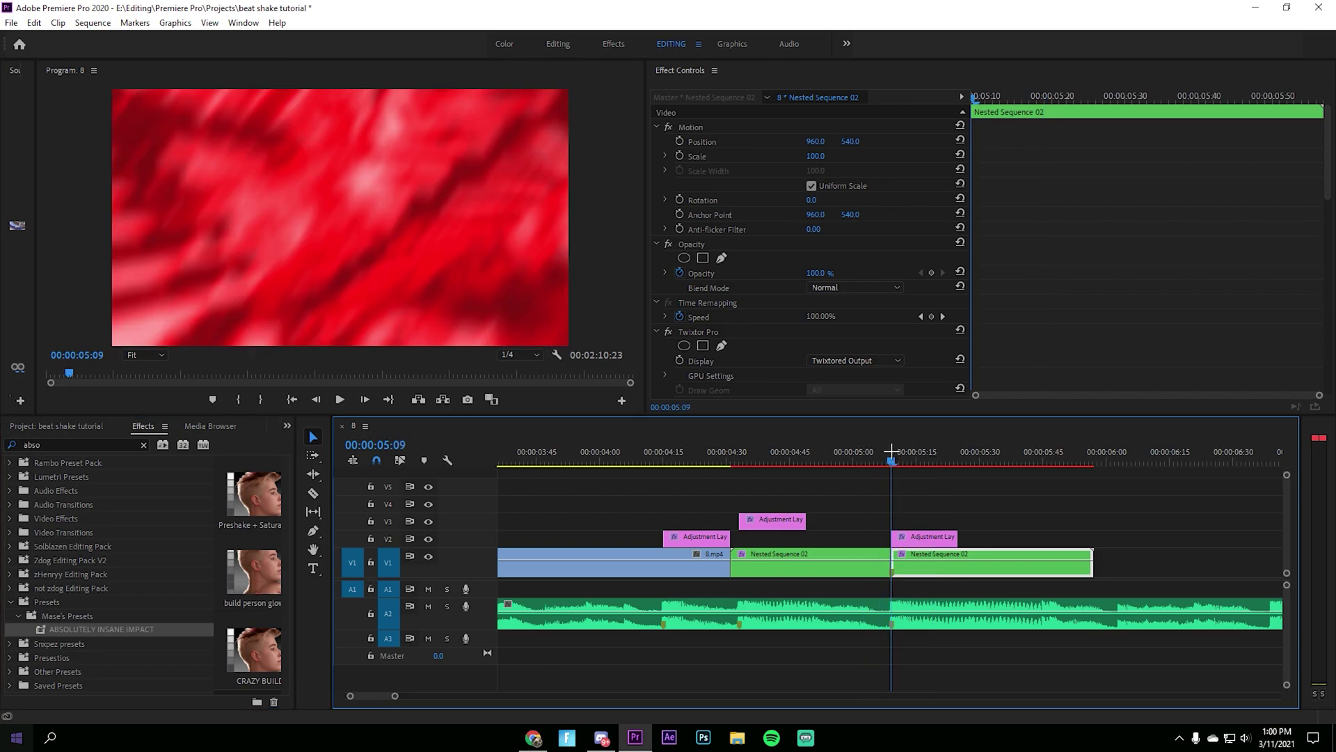
{"action": "left_click", "coordinate": [656, 331]}
{"action": "scroll", "coordinate": [803, 329], "scroll_direction": "down", "scroll_amount": 3}
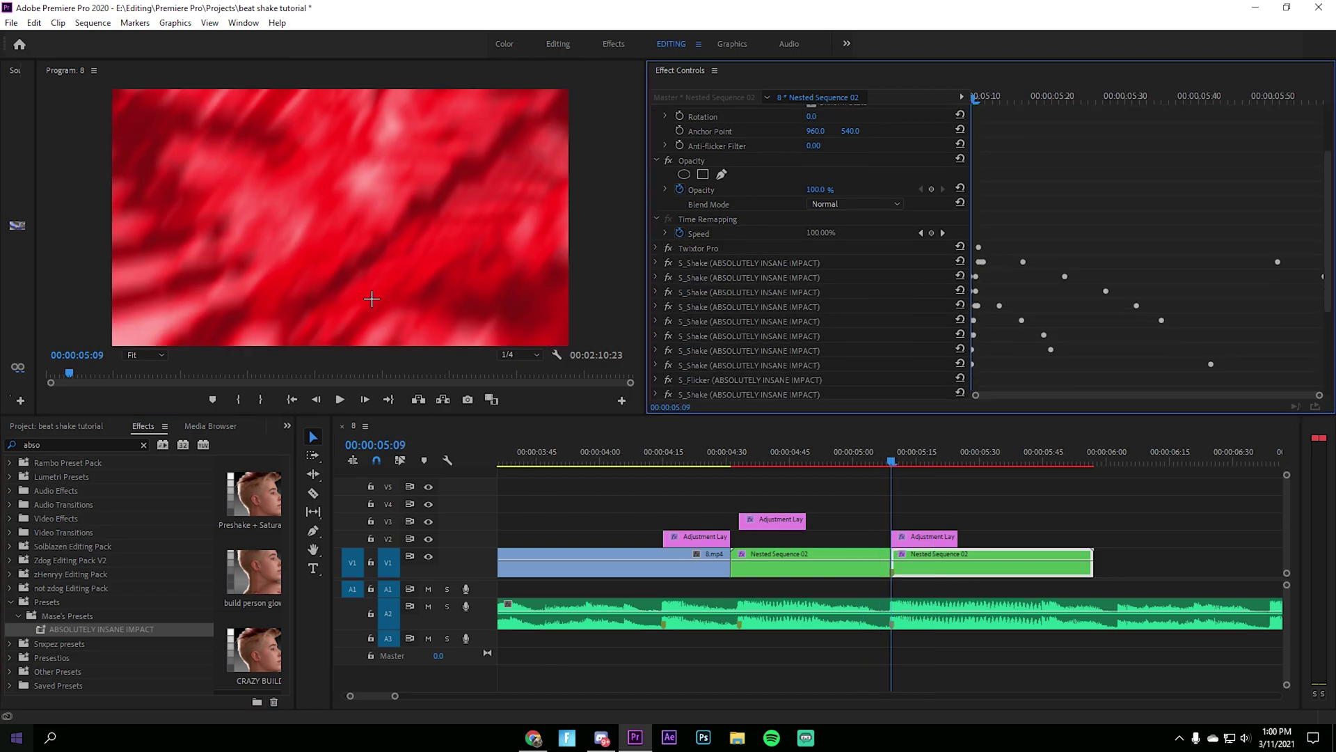
{"action": "scroll", "coordinate": [771, 315], "scroll_direction": "down", "scroll_amount": 3}
{"action": "left_click", "coordinate": [657, 340]}
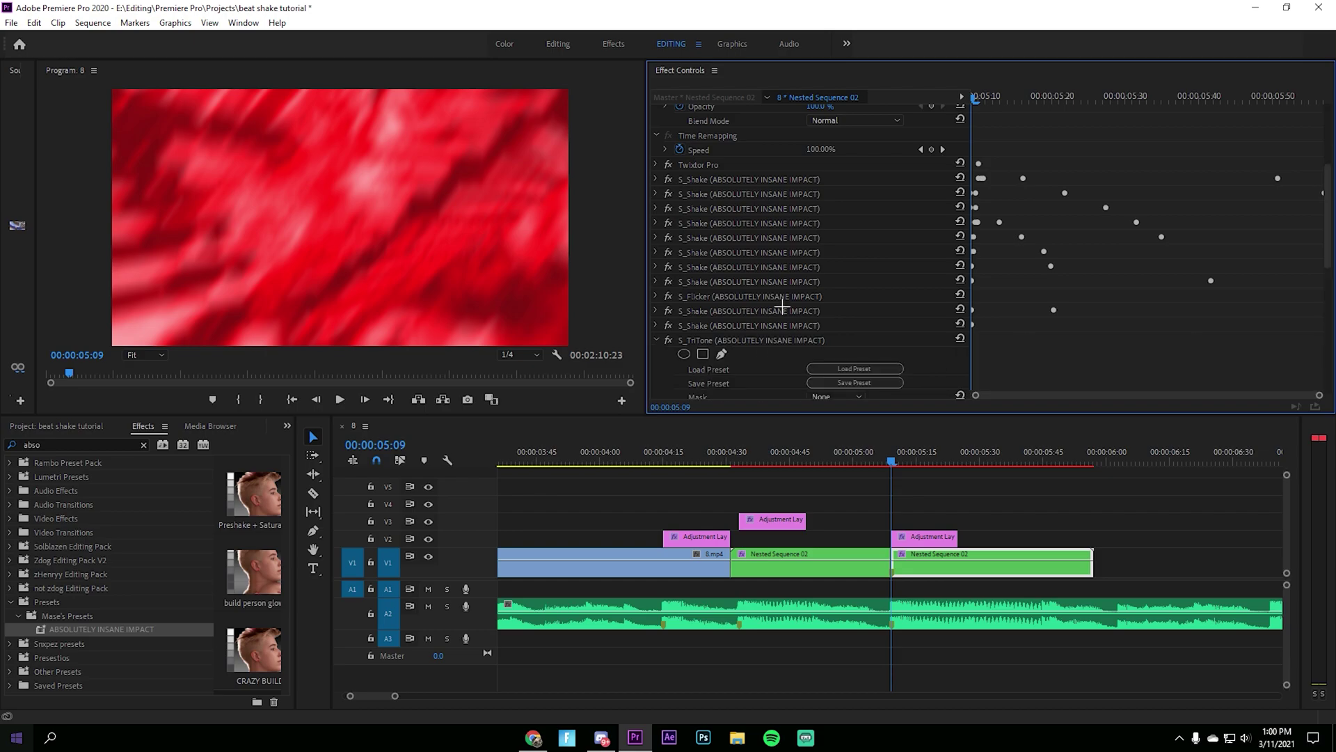
{"action": "scroll", "coordinate": [793, 307], "scroll_direction": "down", "scroll_amount": 3}
{"action": "left_click", "coordinate": [814, 315]}
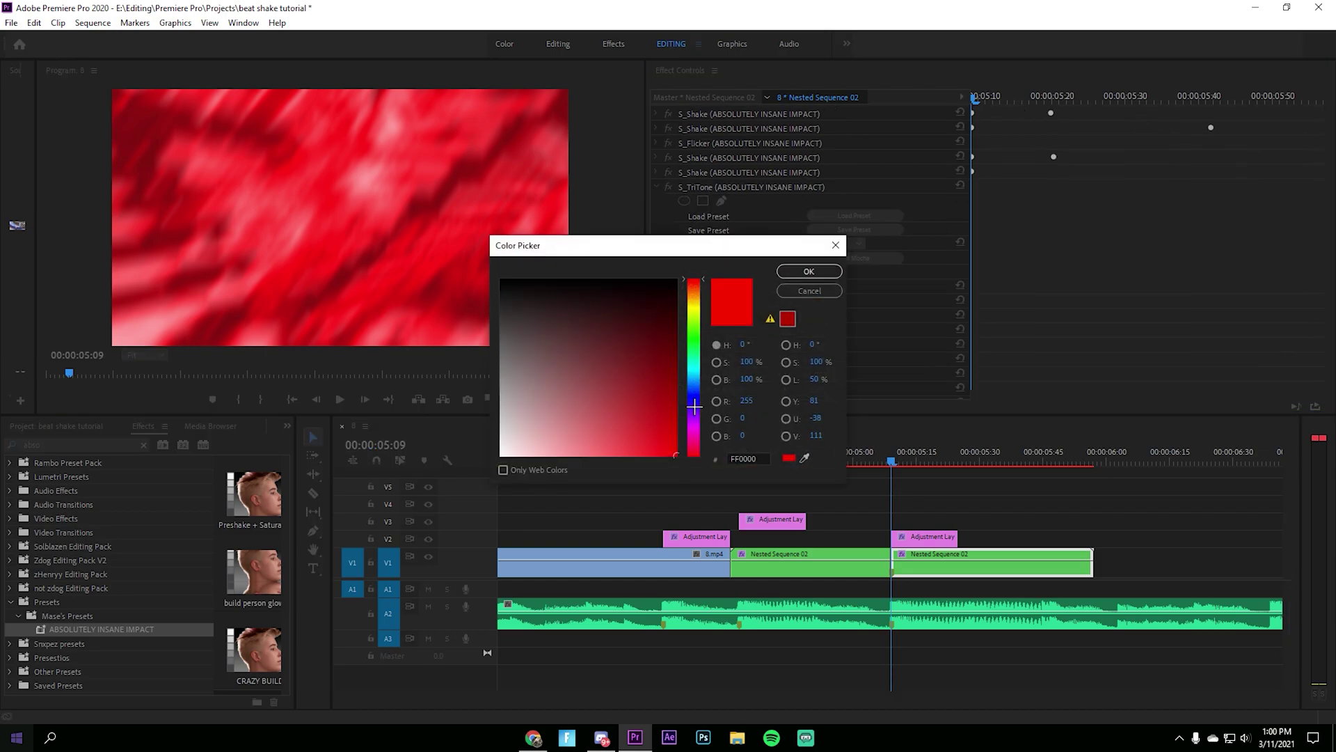
{"action": "left_click_drag", "start_coordinate": [694, 407], "coordinate": [695, 418]}
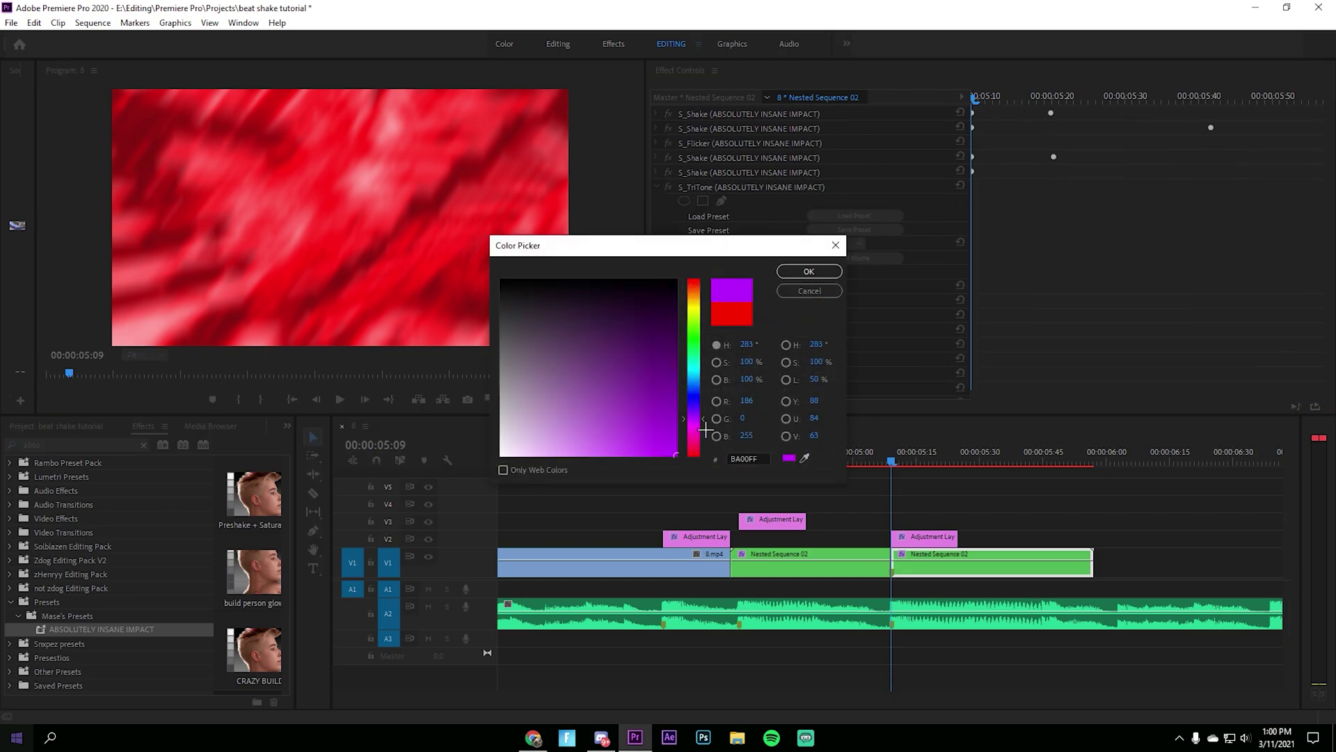
{"action": "left_click", "coordinate": [835, 274]}
- Set S_TriTone's Mix With Source to 0.4 at the first keyframe and move its last keyframe to 00:00:05:54
{"action": "scroll", "coordinate": [808, 318], "scroll_direction": "down", "scroll_amount": 5}
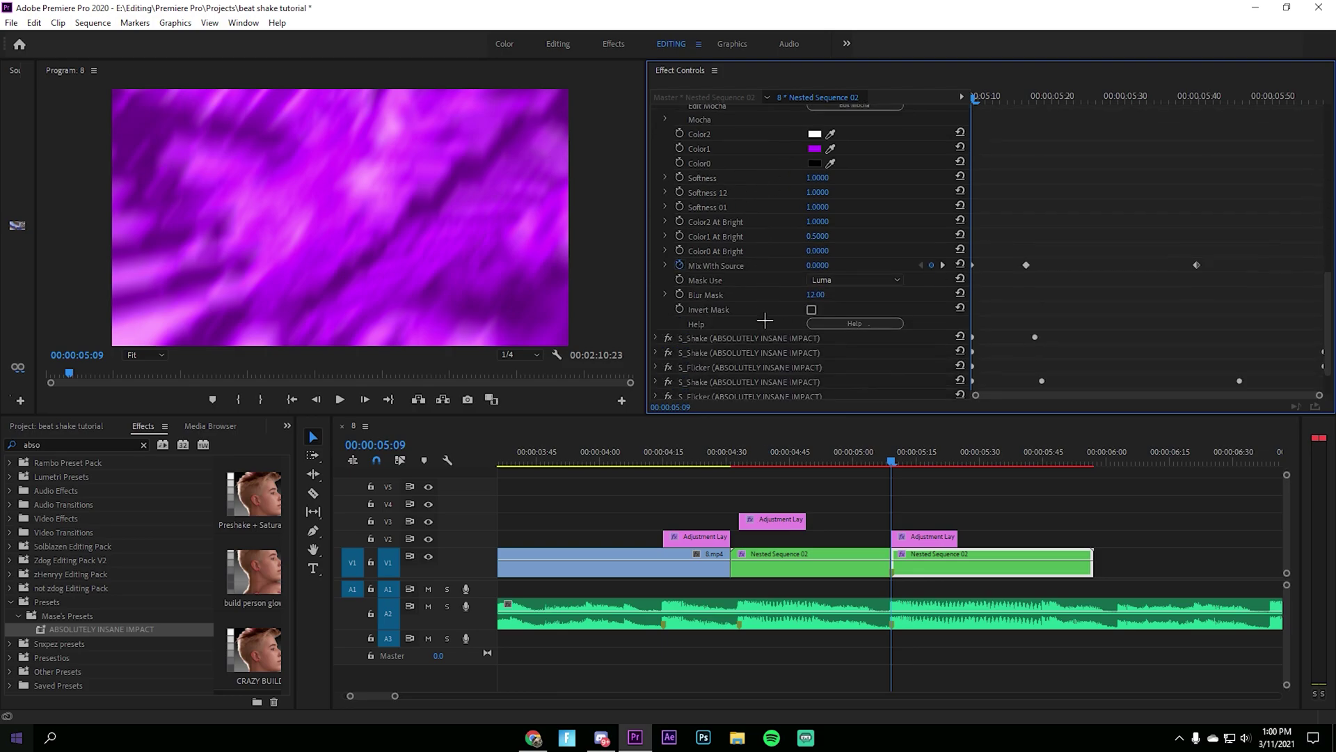
{"action": "scroll", "coordinate": [764, 320], "scroll_direction": "down", "scroll_amount": 1}
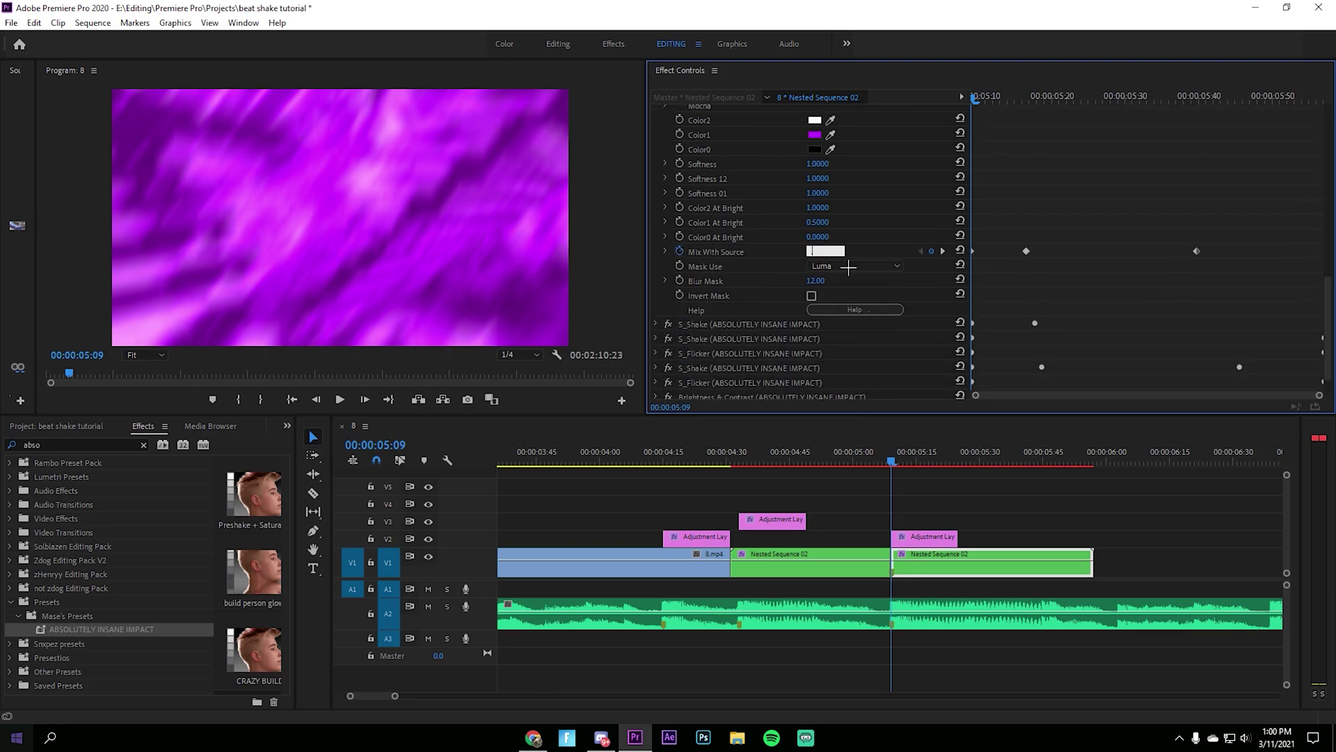
{"action": "key", "text": "Return"}
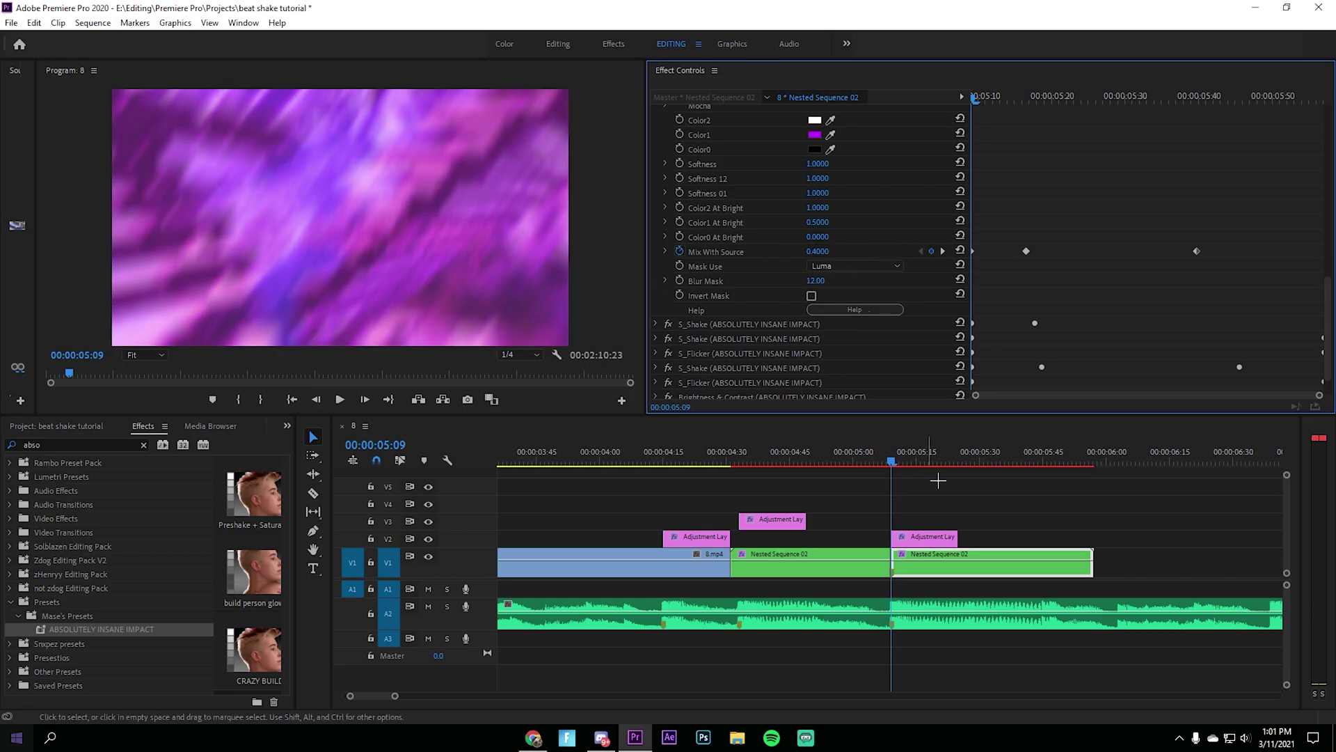
{"action": "left_click_drag", "start_coordinate": [960, 463], "coordinate": [1099, 467]}
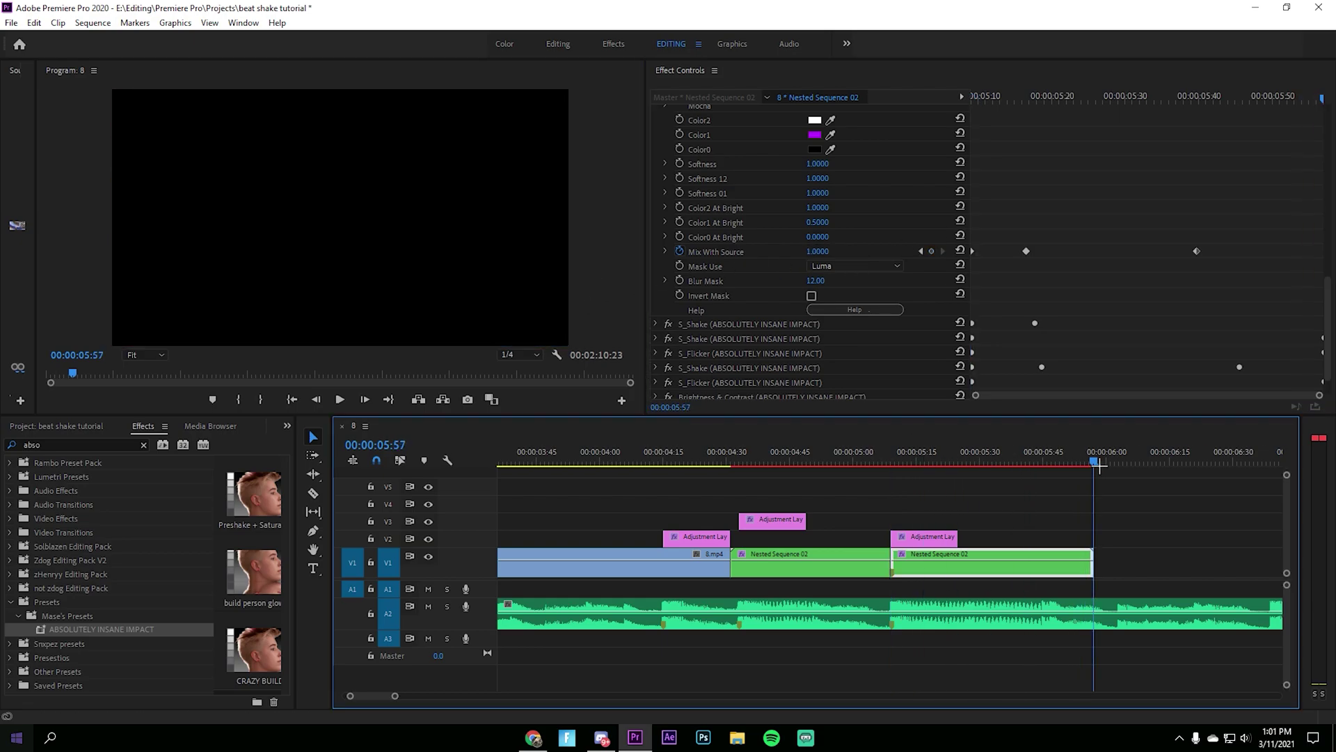
{"action": "left_click_drag", "start_coordinate": [1196, 251], "coordinate": [1303, 250]}
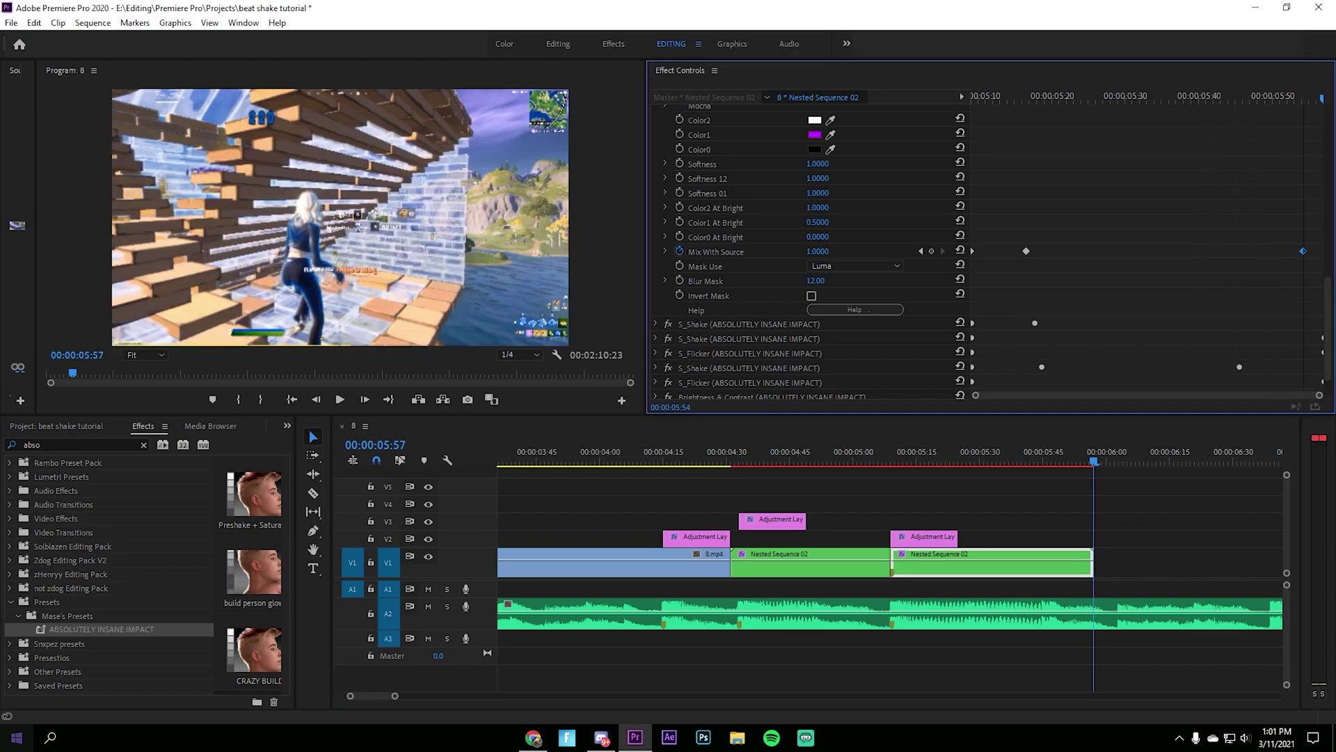
- Play the whole edit from the start and scrub through the impact at its end
{"action": "left_click", "coordinate": [1145, 563]}
{"action": "left_click_drag", "start_coordinate": [402, 697], "coordinate": [507, 696]}
{"action": "key", "text": "Home"}
{"action": "key", "text": "space"}
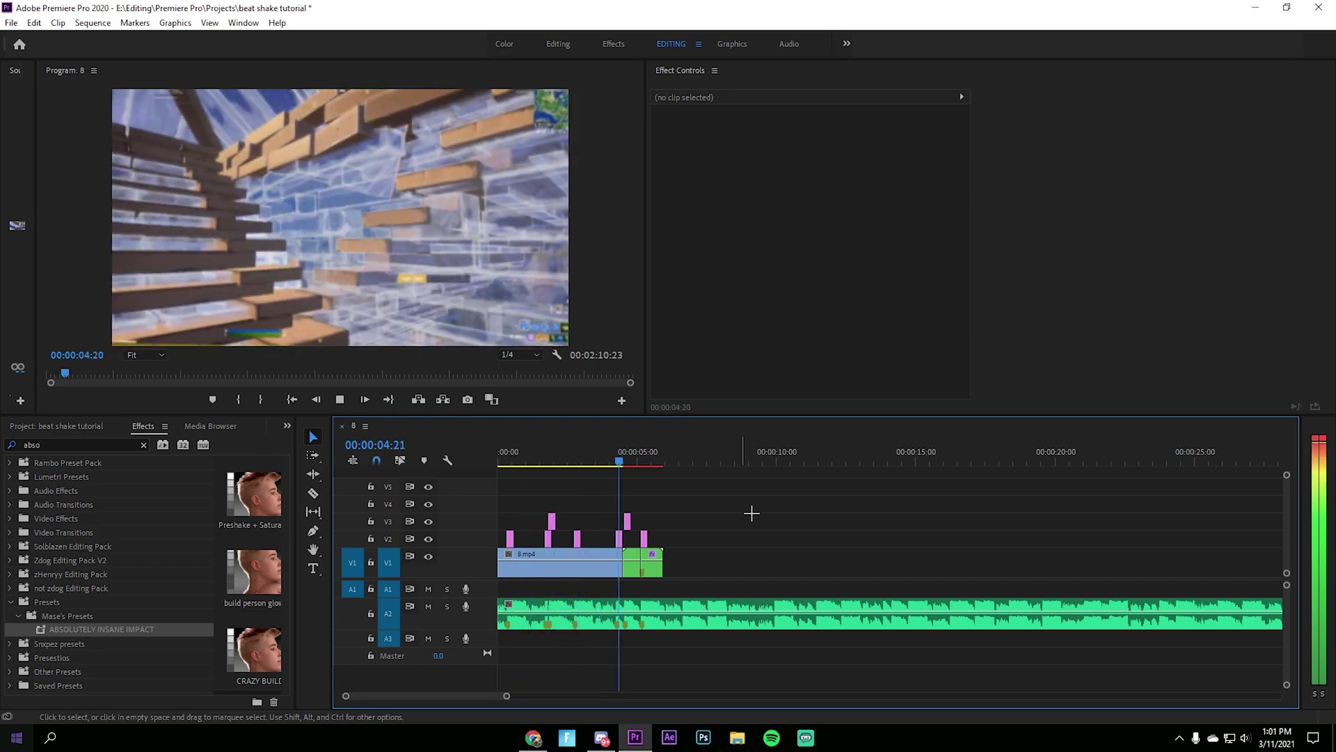
{"action": "key", "text": "space"}
{"action": "left_click_drag", "start_coordinate": [623, 459], "coordinate": [672, 456]}
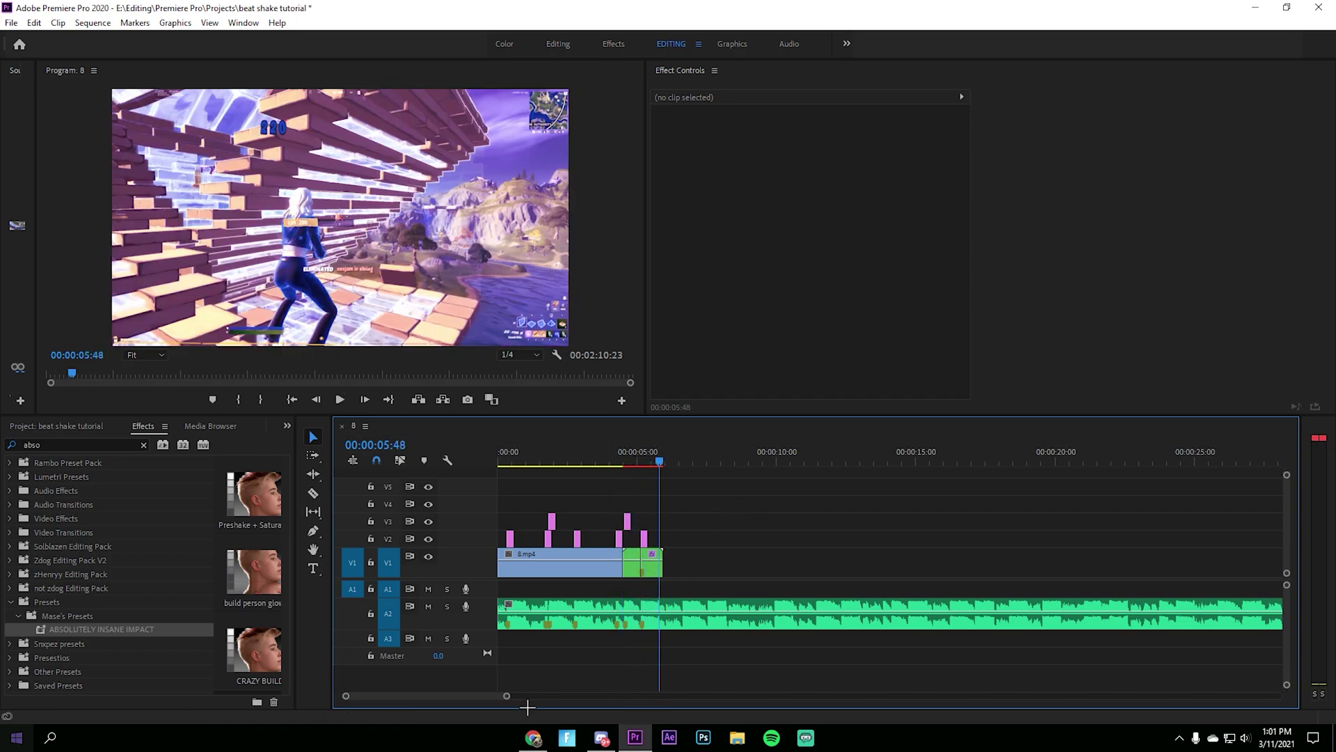
- Bring Shotgun sfx.mp4 from the SFX folder onto track A1 and shift it to start just before Nested Sequence 02
{"action": "left_click", "coordinate": [526, 705]}
{"action": "left_click_drag", "start_coordinate": [524, 706], "coordinate": [483, 705]}
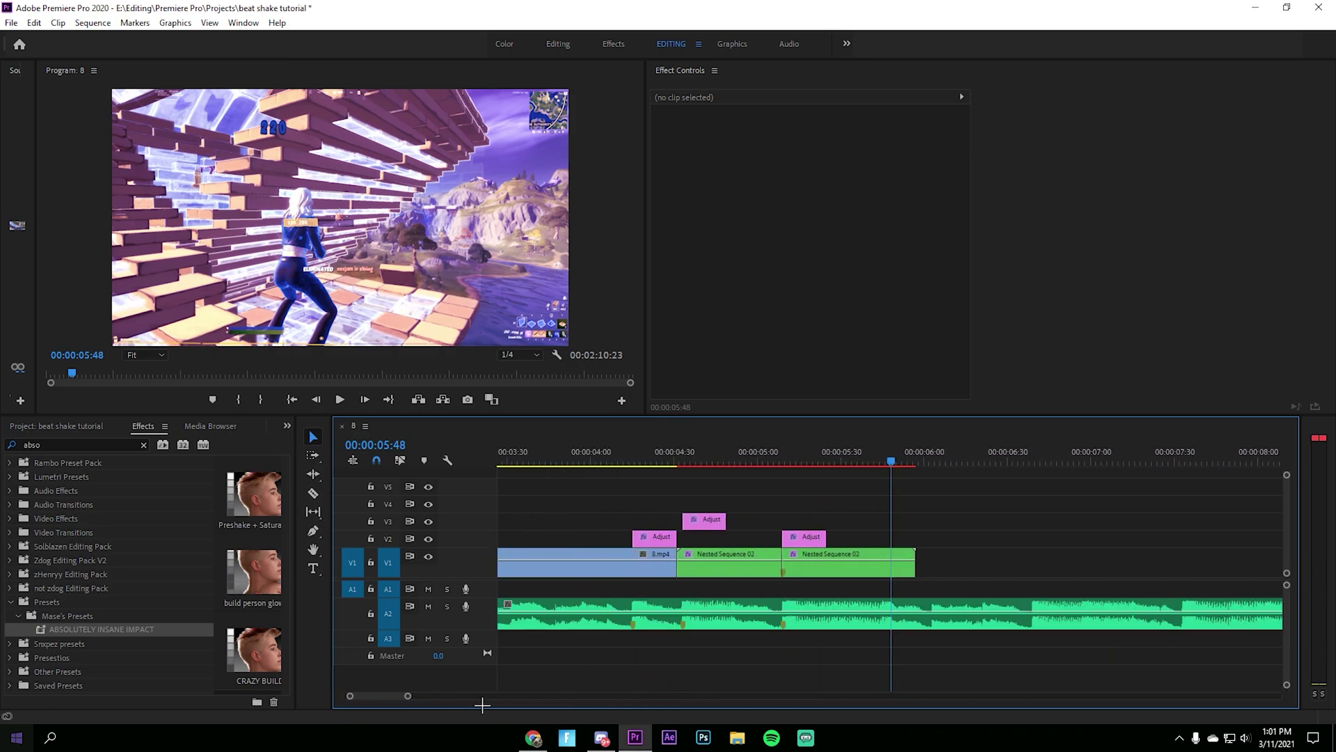
{"action": "left_click", "coordinate": [737, 737]}
{"action": "left_click", "coordinate": [311, 570]}
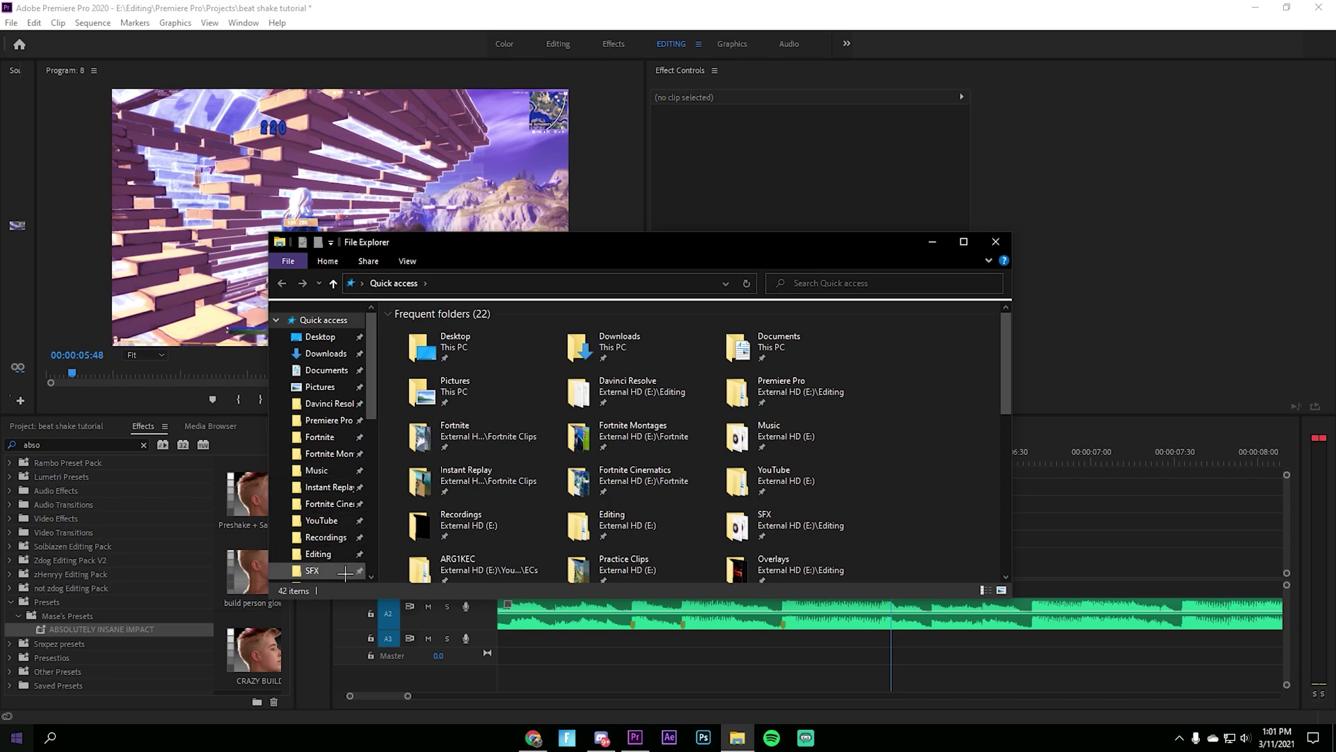
{"action": "scroll", "coordinate": [529, 487], "scroll_direction": "down", "scroll_amount": 10}
{"action": "left_click_drag", "start_coordinate": [445, 354], "coordinate": [662, 590]}
{"action": "mouse_move", "coordinate": [718, 464]}
{"action": "left_mouse_down"}
{"action": "mouse_move", "coordinate": [688, 463]}
{"action": "mouse_move", "coordinate": [729, 462]}
{"action": "left_mouse_up"}
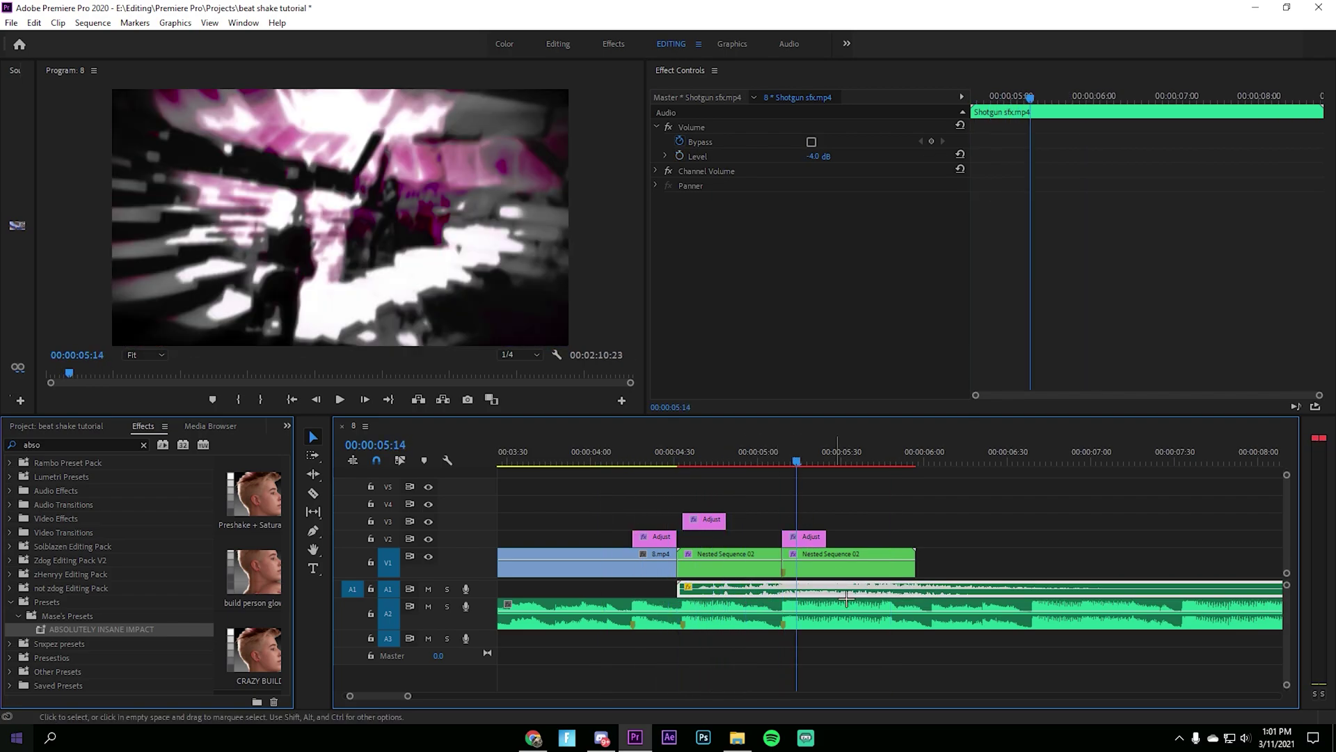
{"action": "left_click_drag", "start_coordinate": [832, 598], "coordinate": [821, 595]}
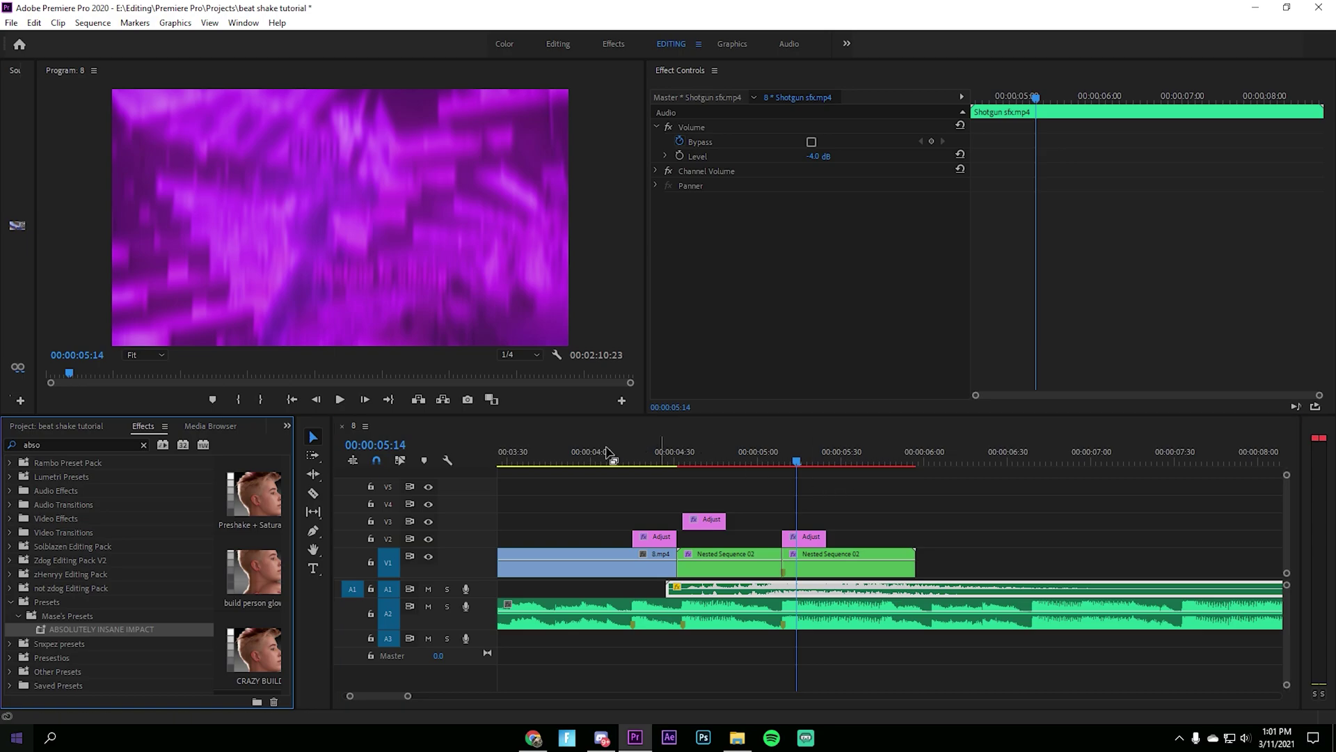
- Play the sequence from 00:00:04:08 to check the shotgun sound against the buildup and impact
{"action": "left_click", "coordinate": [616, 467]}
{"action": "key", "text": "space"}
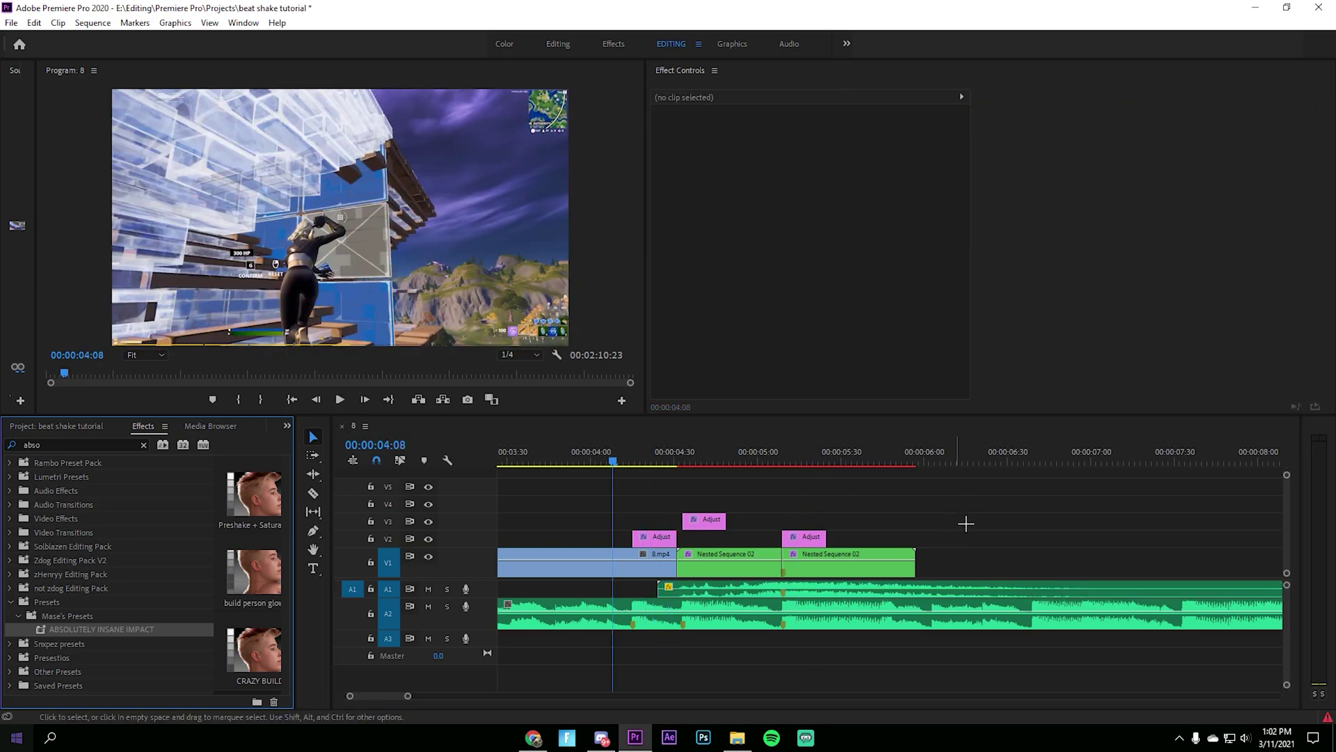
{"action": "left_click", "coordinate": [966, 525]}
{"action": "key", "text": "space"}
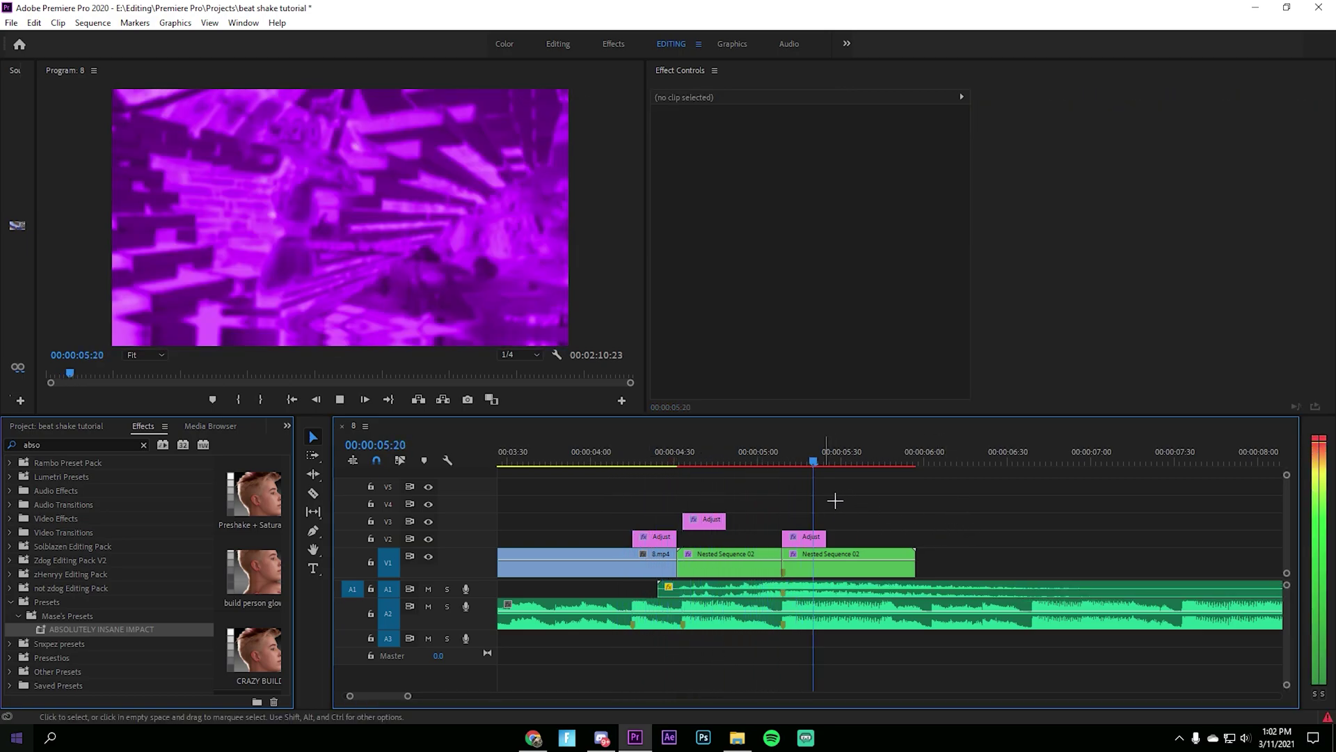
{"action": "key", "text": "space"}
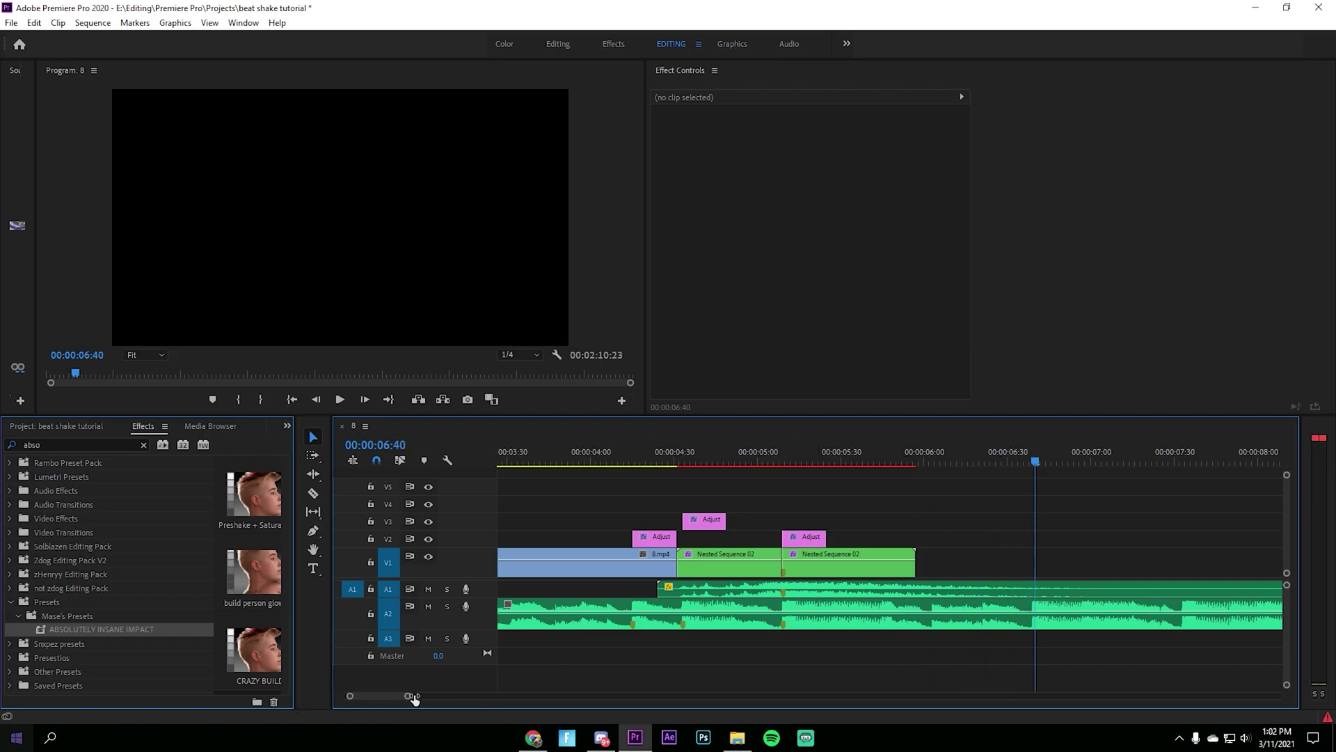
- Save the project and trim the end of the shotgun sound on A1 to the end of the video clips
{"action": "left_click_drag", "start_coordinate": [413, 695], "coordinate": [517, 696]}
{"action": "key", "text": "ctrl+s"}
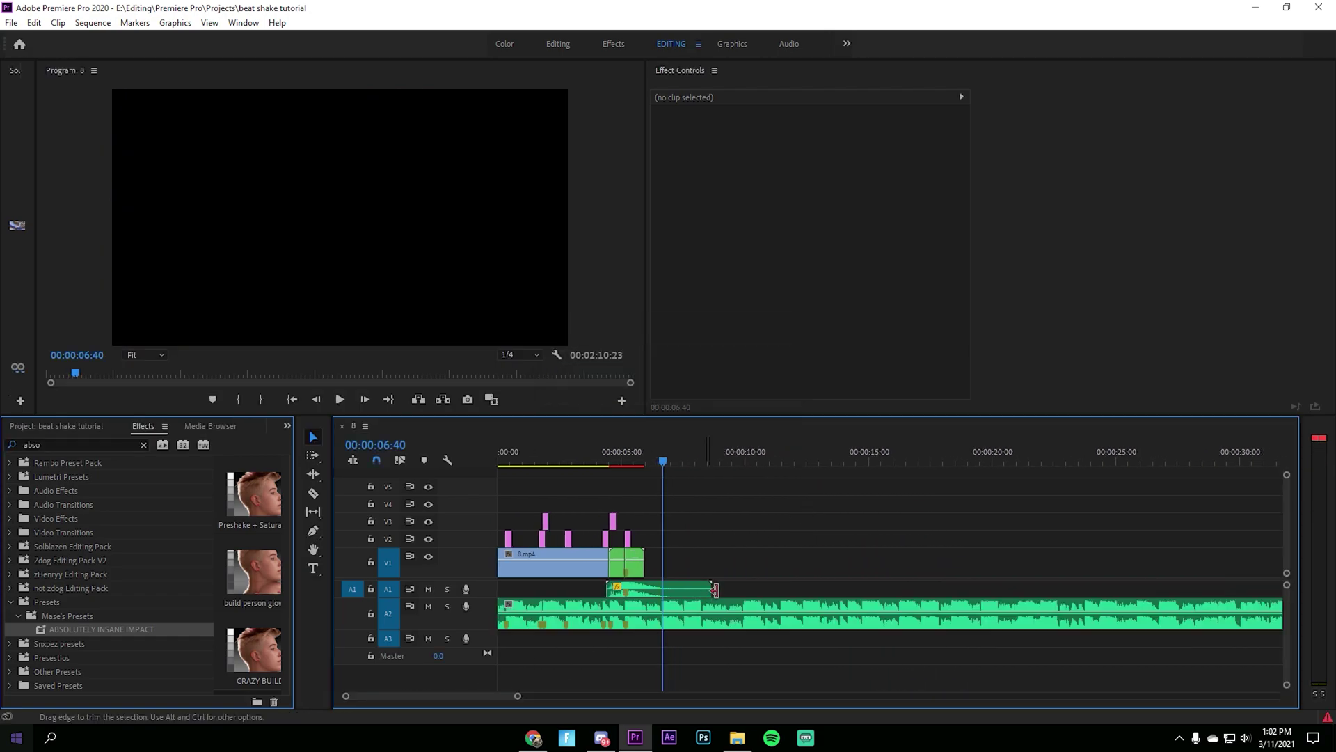
{"action": "left_click_drag", "start_coordinate": [608, 588], "coordinate": [645, 590]}
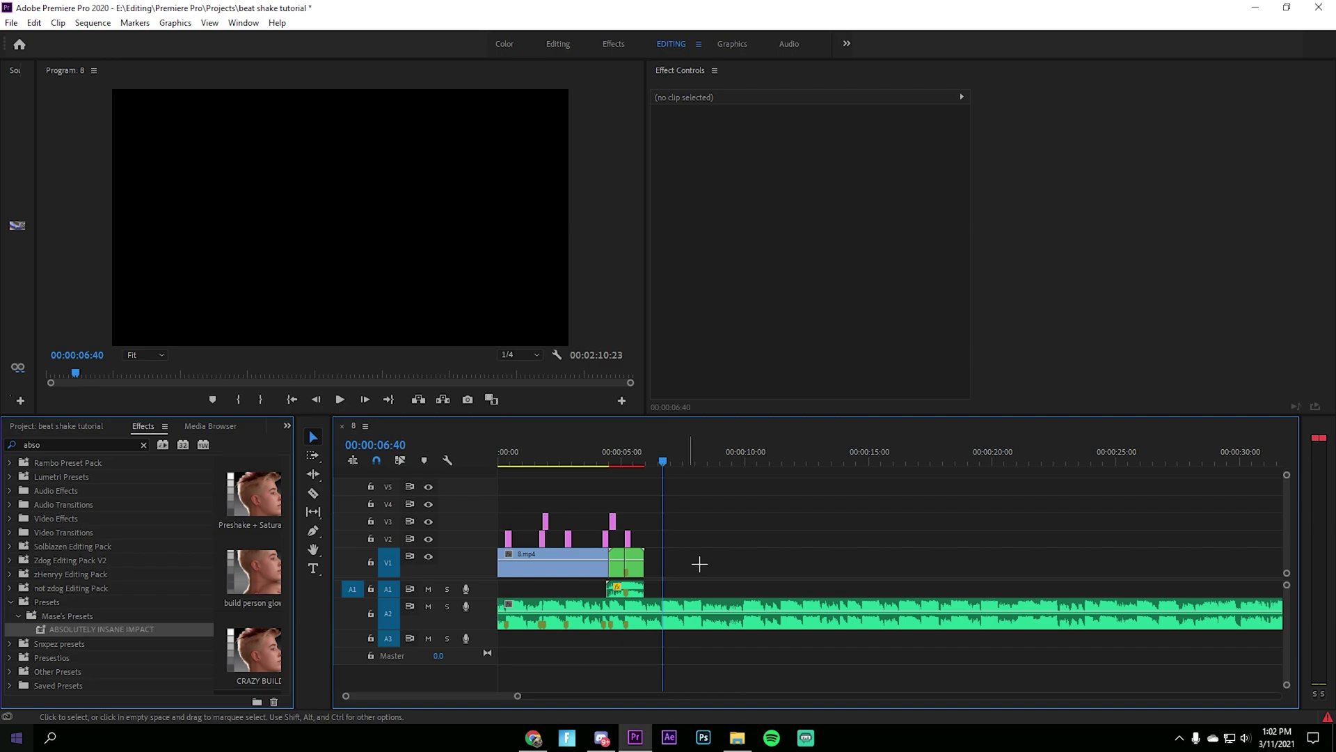